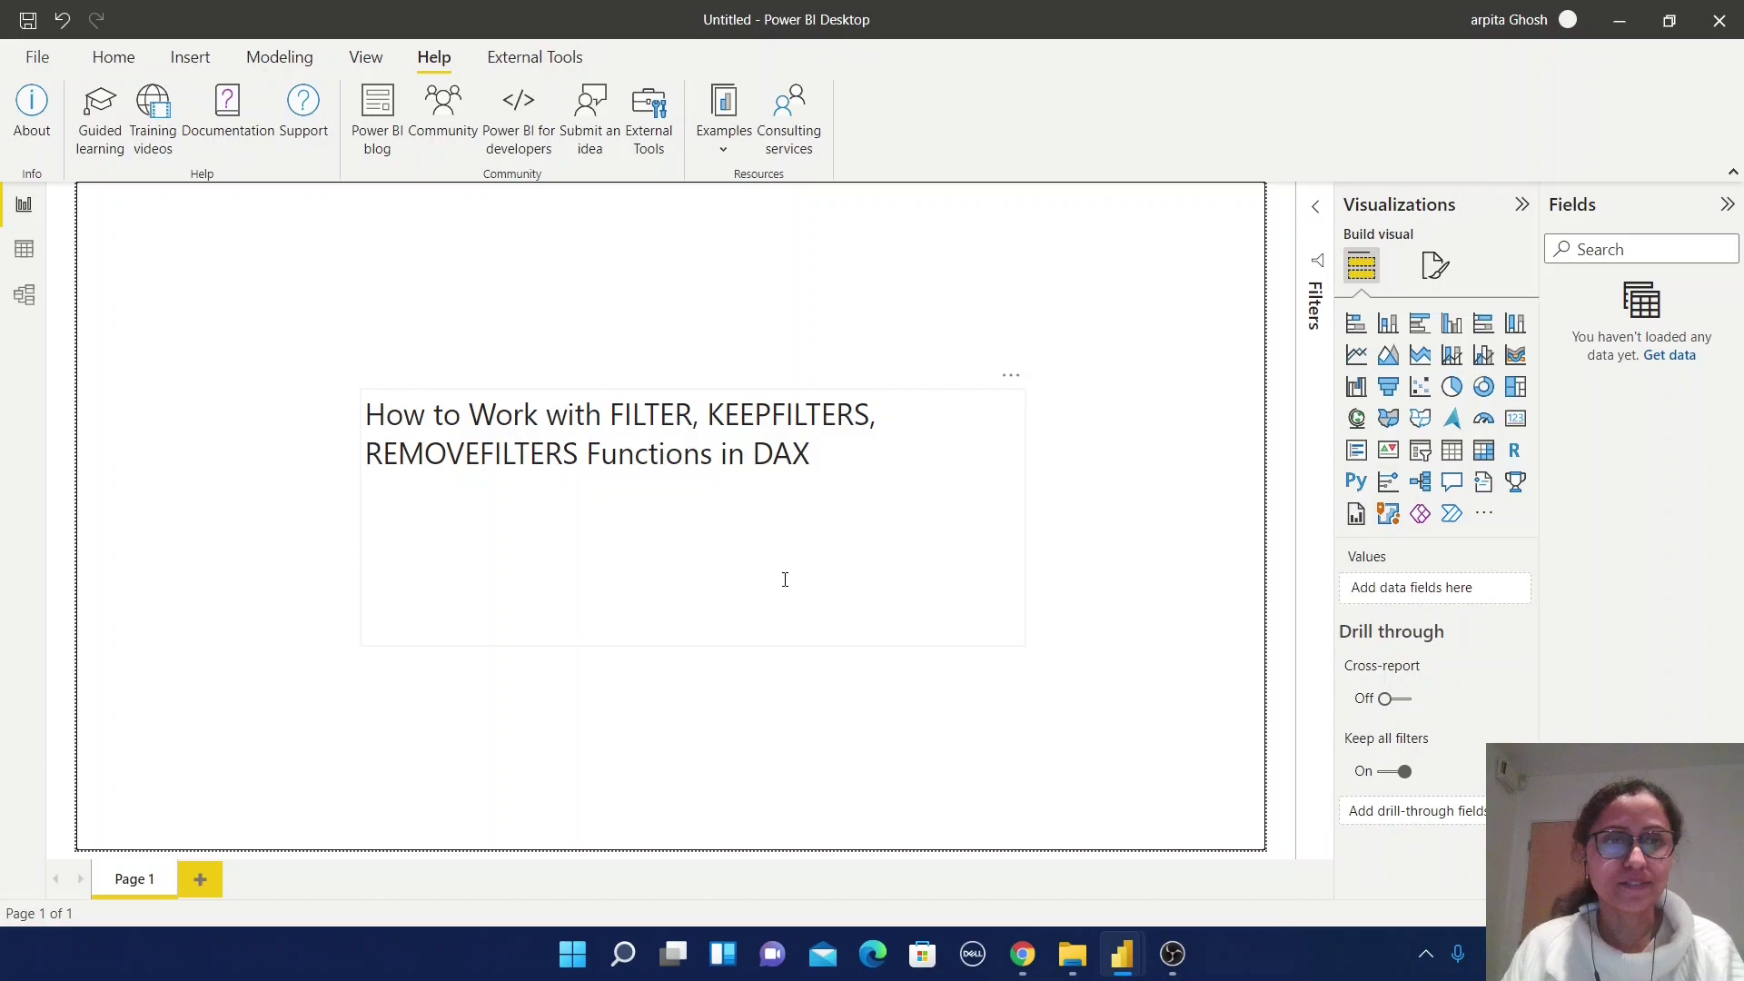
- Add Page 2 and import the financials table from the Financial Sample sample data
{"action": "left_click", "coordinate": [204, 878]}
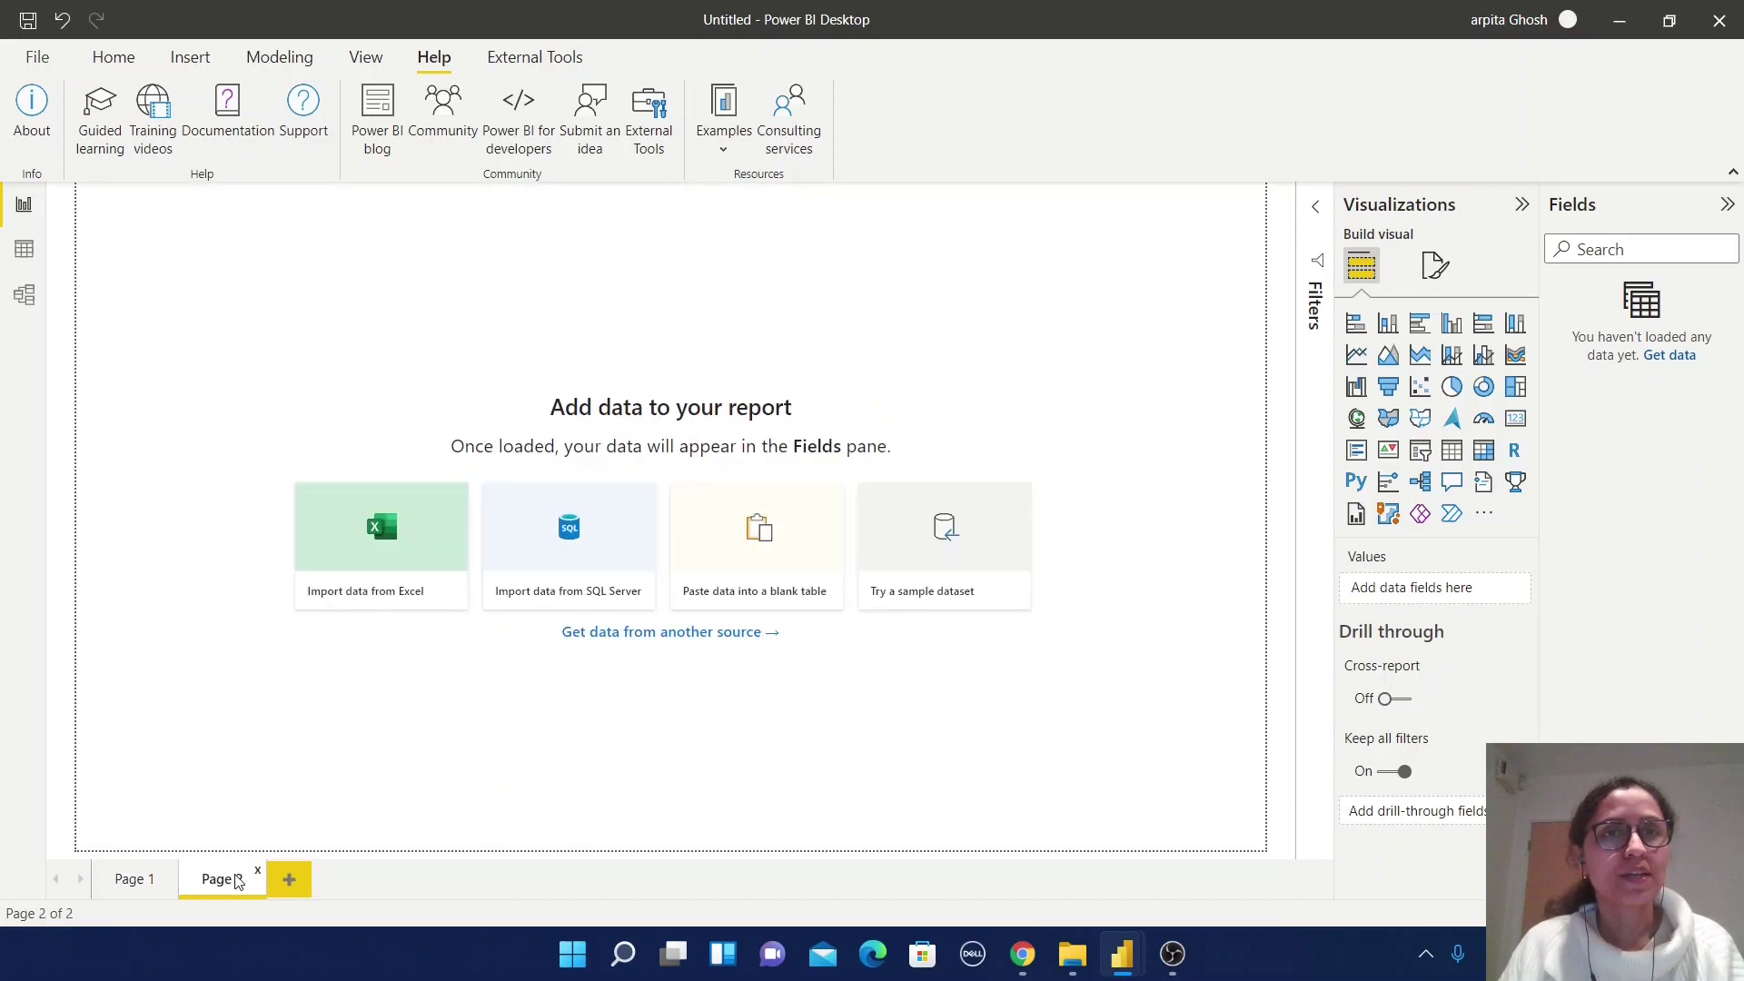
{"action": "left_click", "coordinate": [726, 158]}
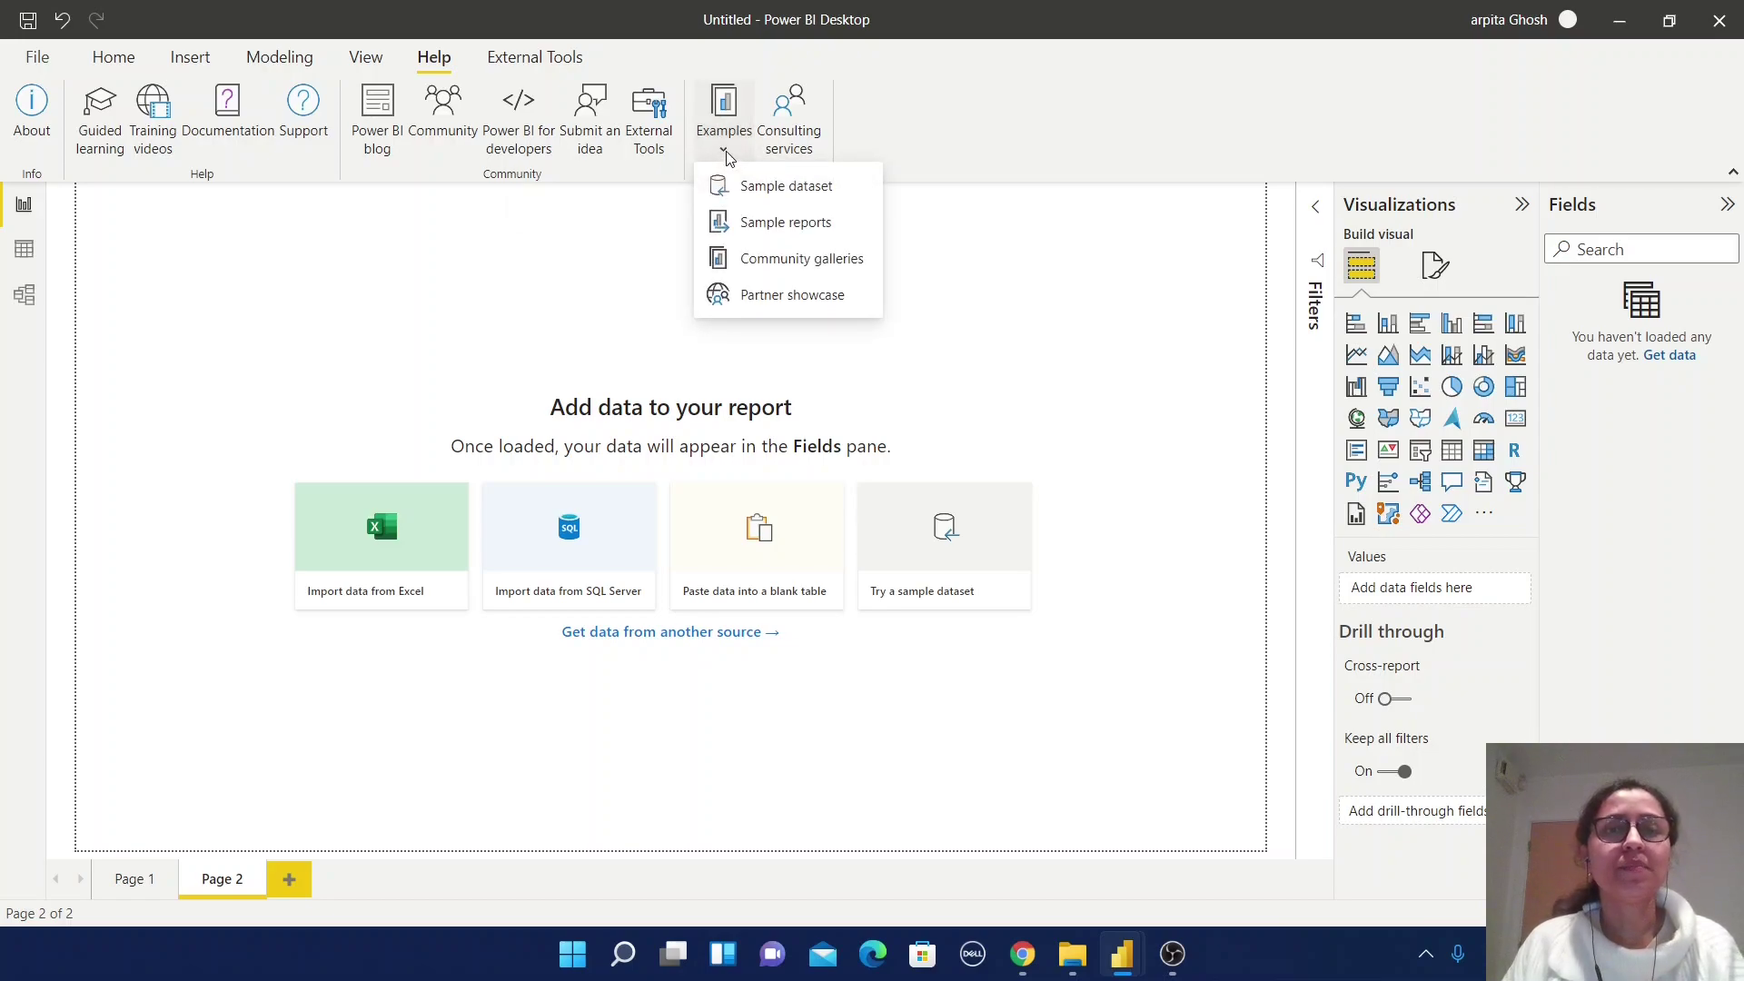
{"action": "left_click", "coordinate": [783, 193]}
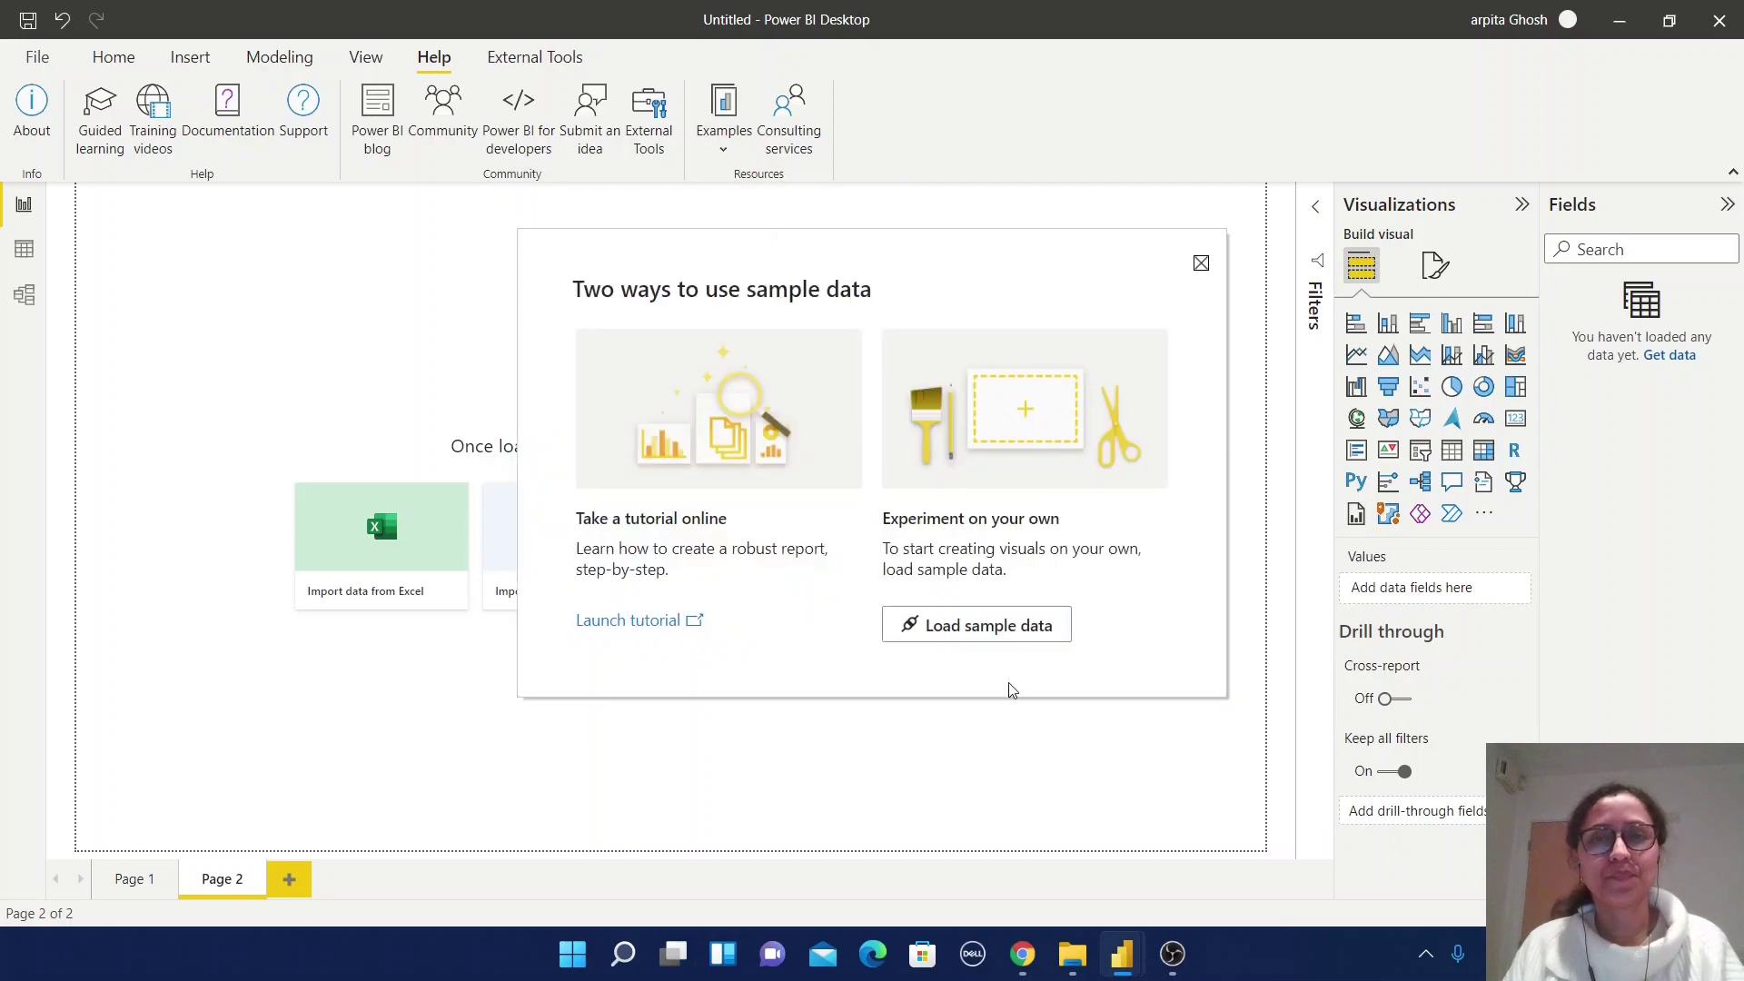
{"action": "left_click", "coordinate": [970, 636]}
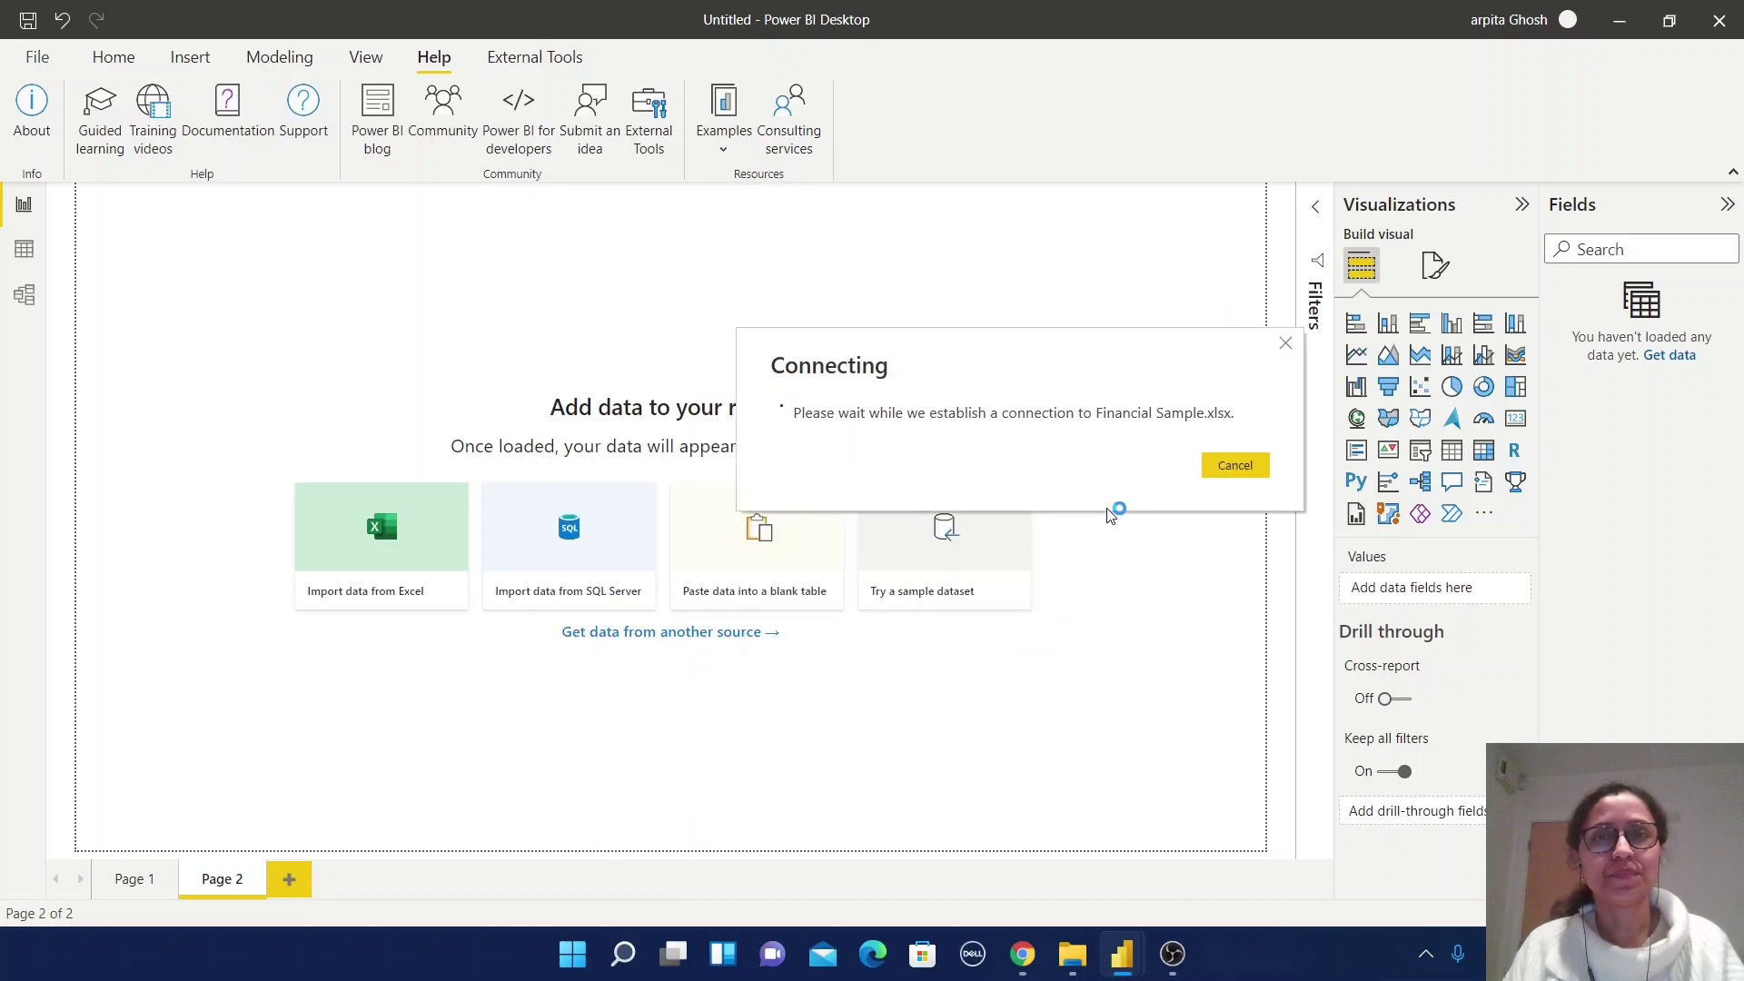
{"action": "left_click", "coordinate": [442, 256]}
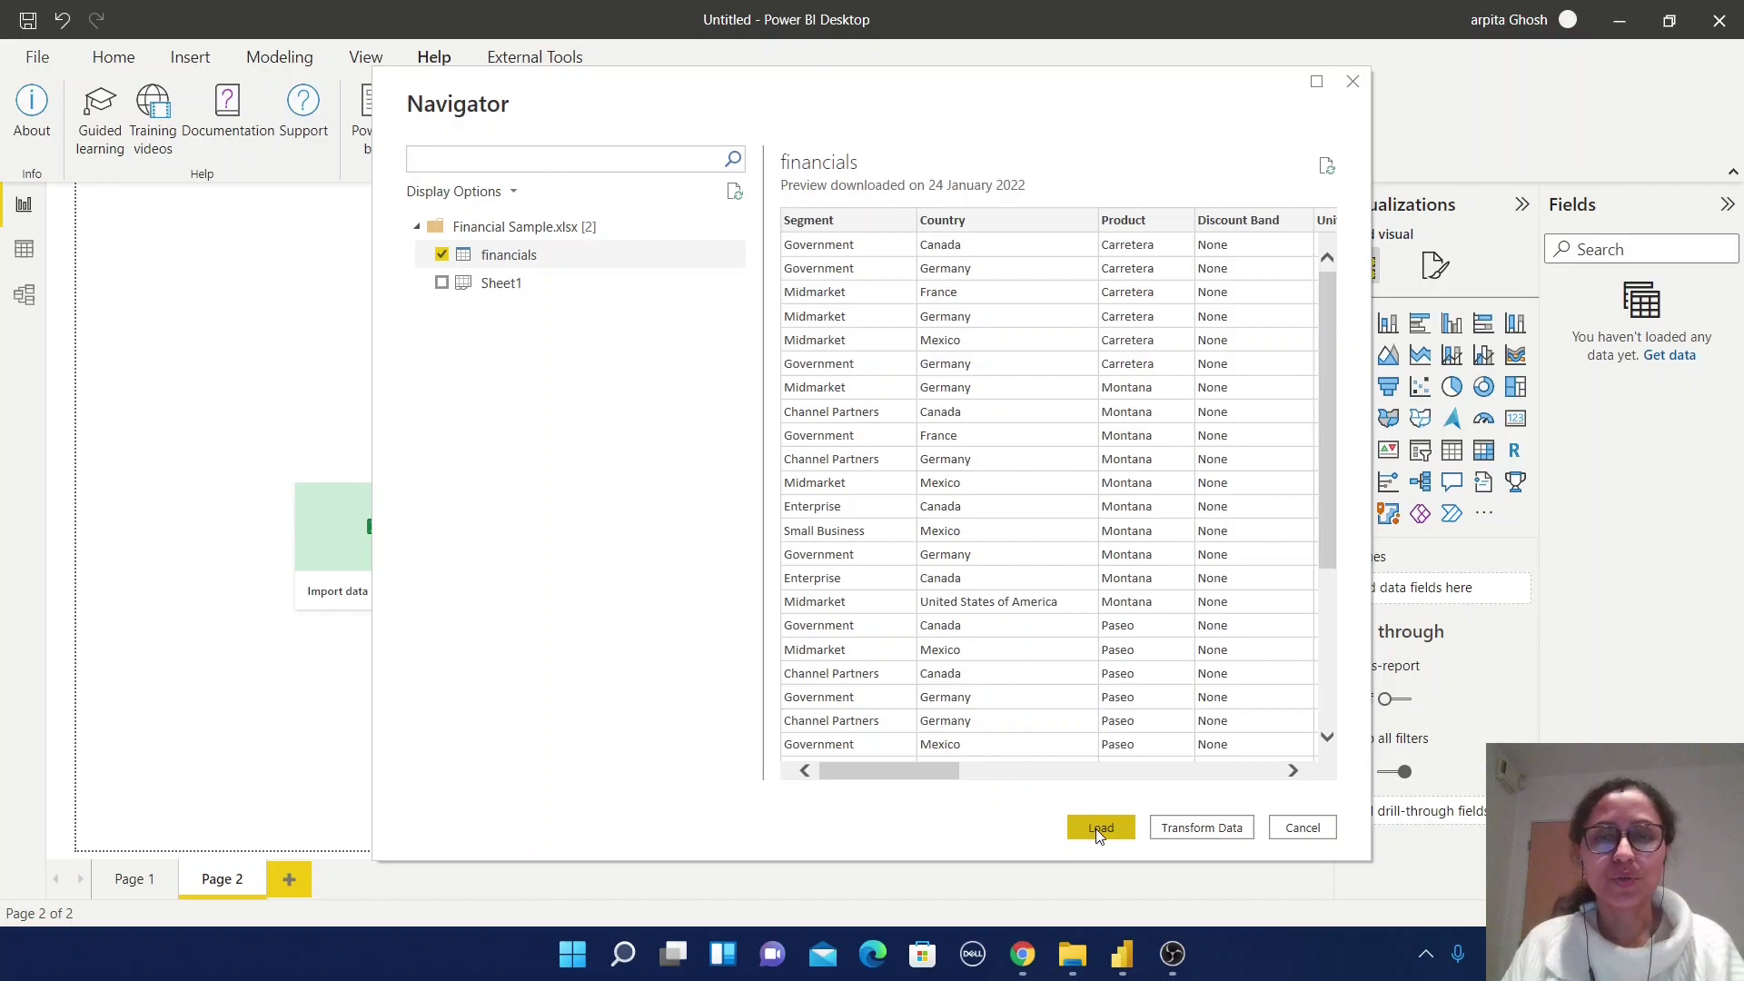
{"action": "left_click", "coordinate": [1100, 829]}
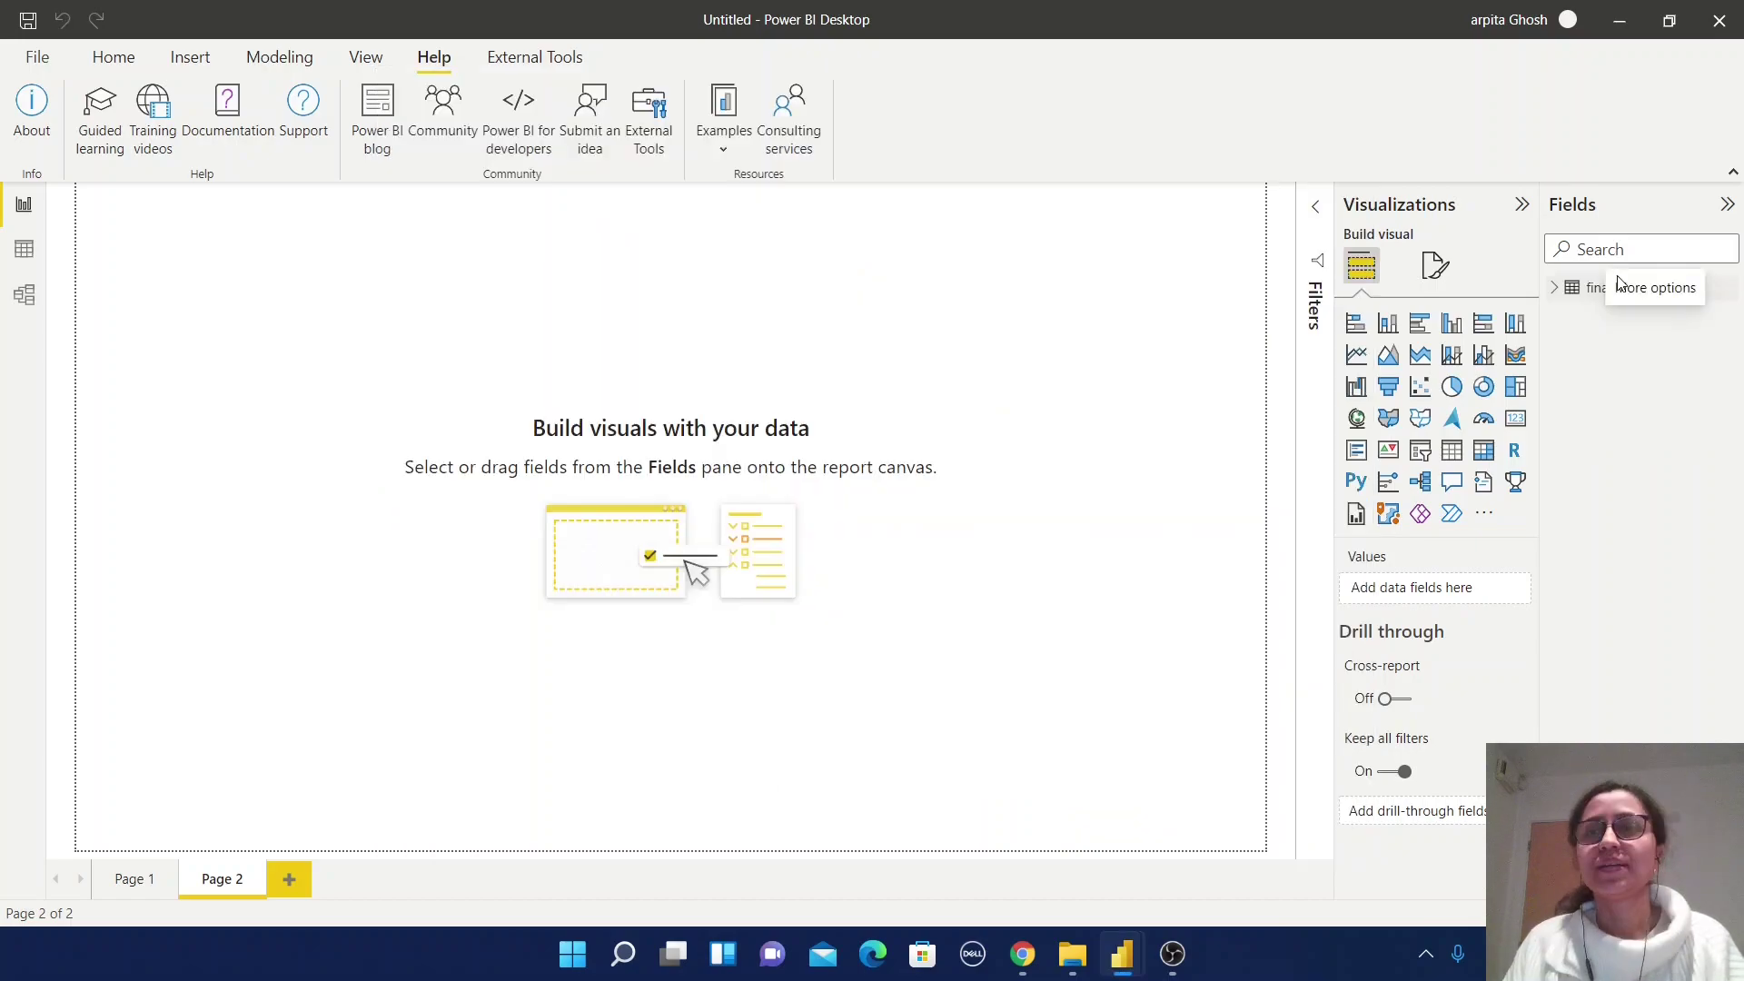
- Set the financials Year field's summarization to Don't summarize
{"action": "left_click", "coordinate": [1559, 298]}
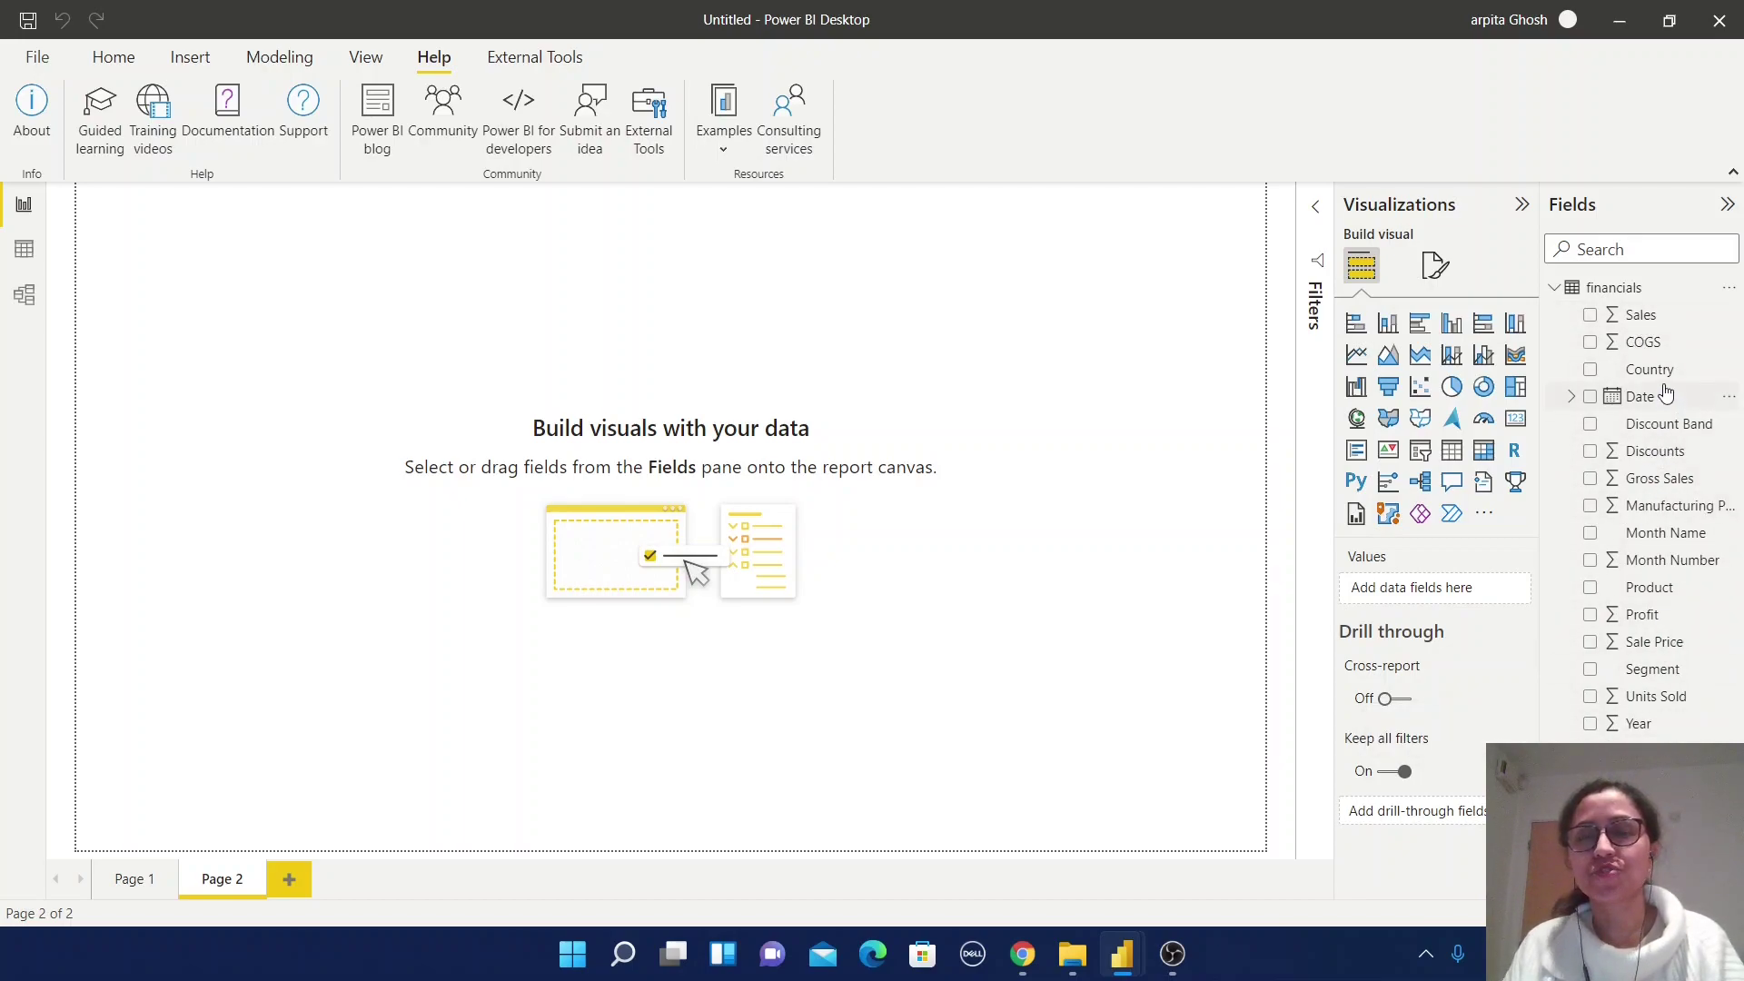
{"action": "left_click", "coordinate": [1638, 724]}
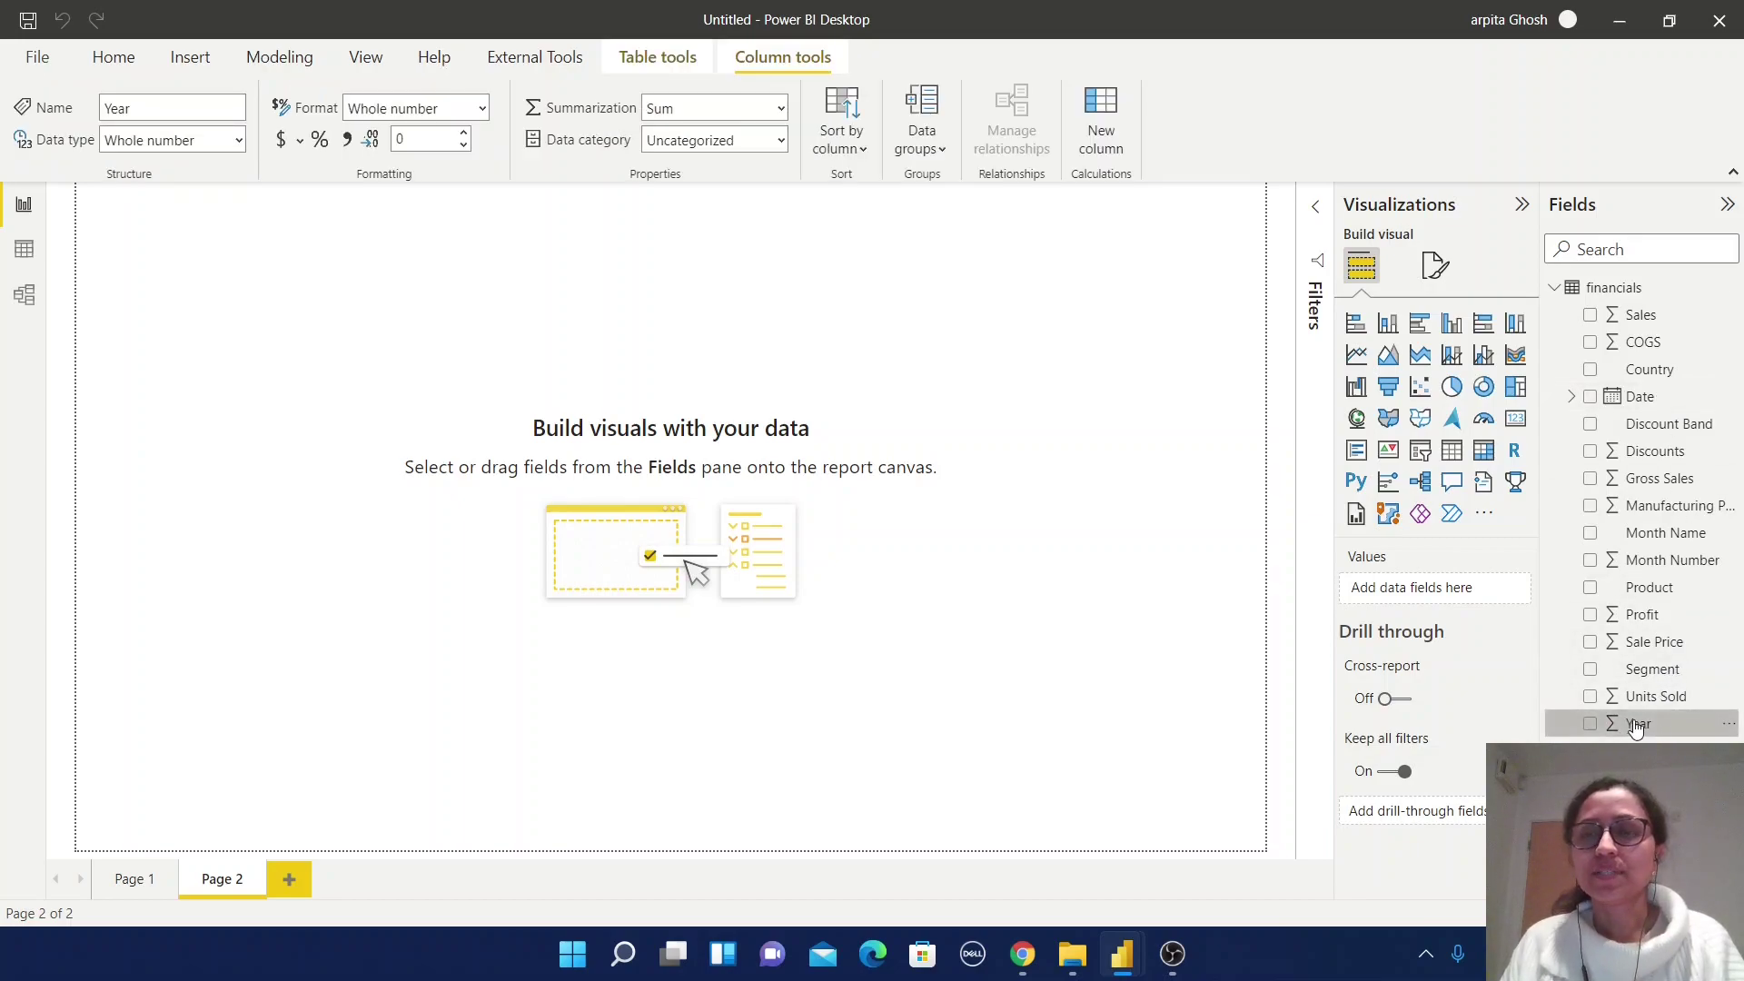
{"action": "left_click", "coordinate": [781, 109]}
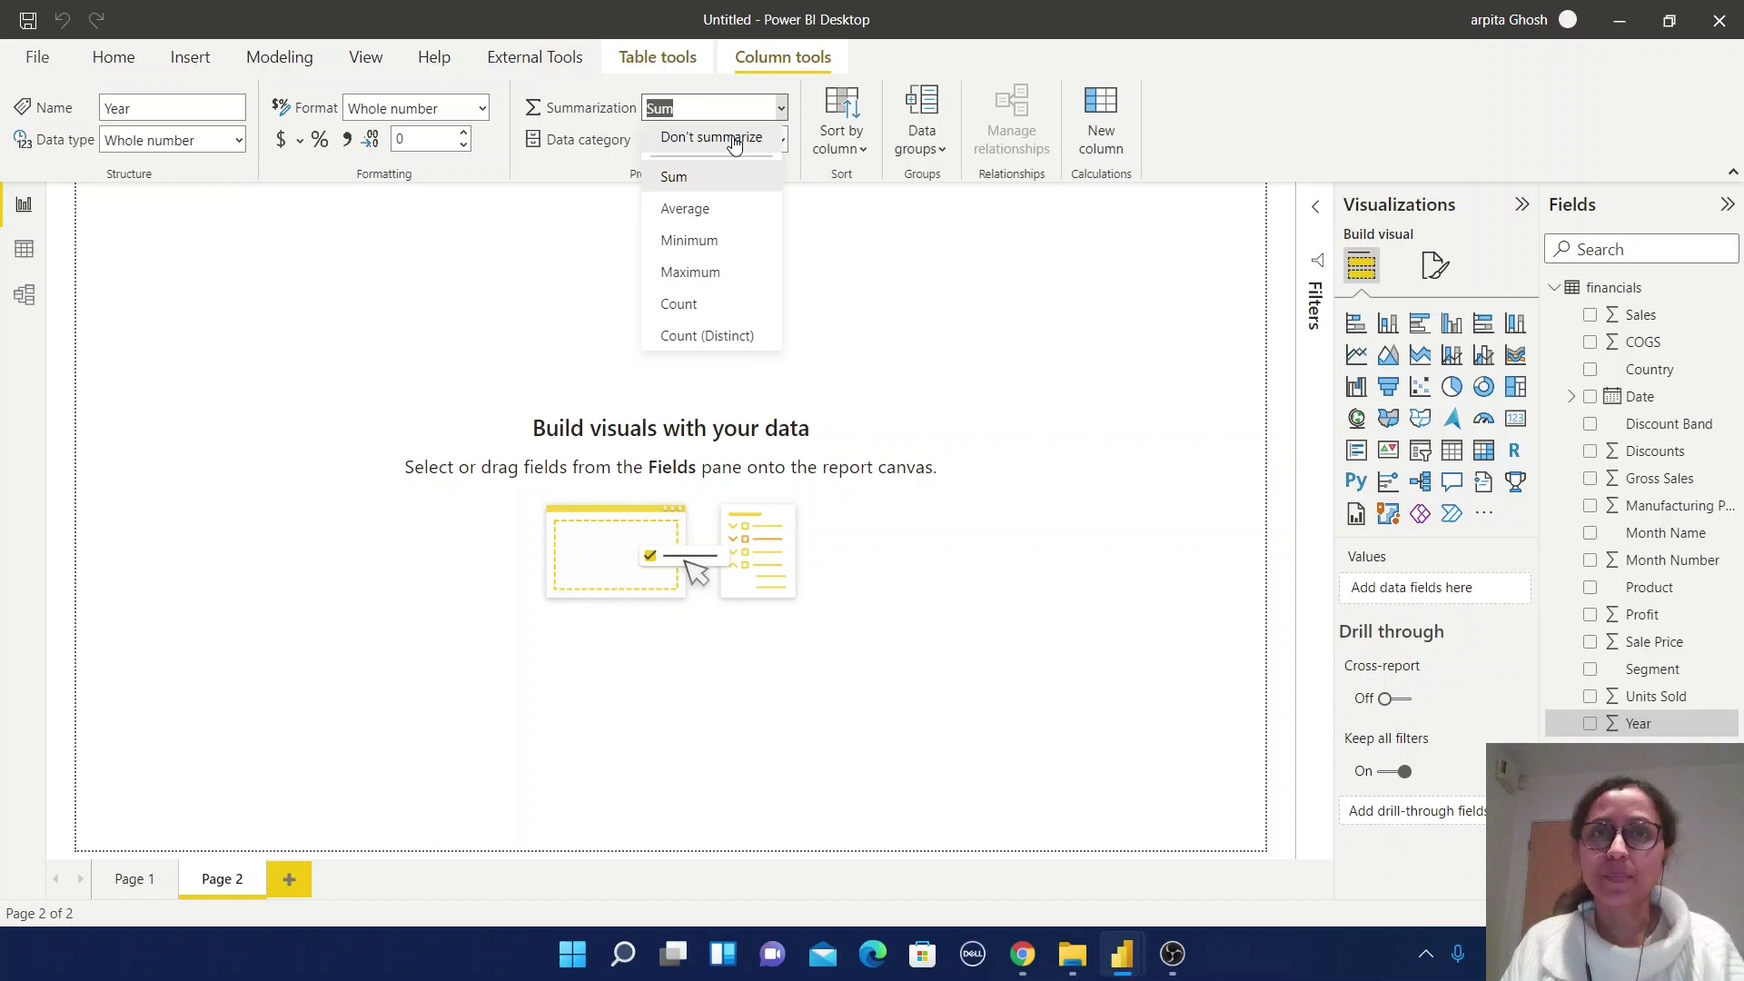
{"action": "left_click", "coordinate": [734, 141]}
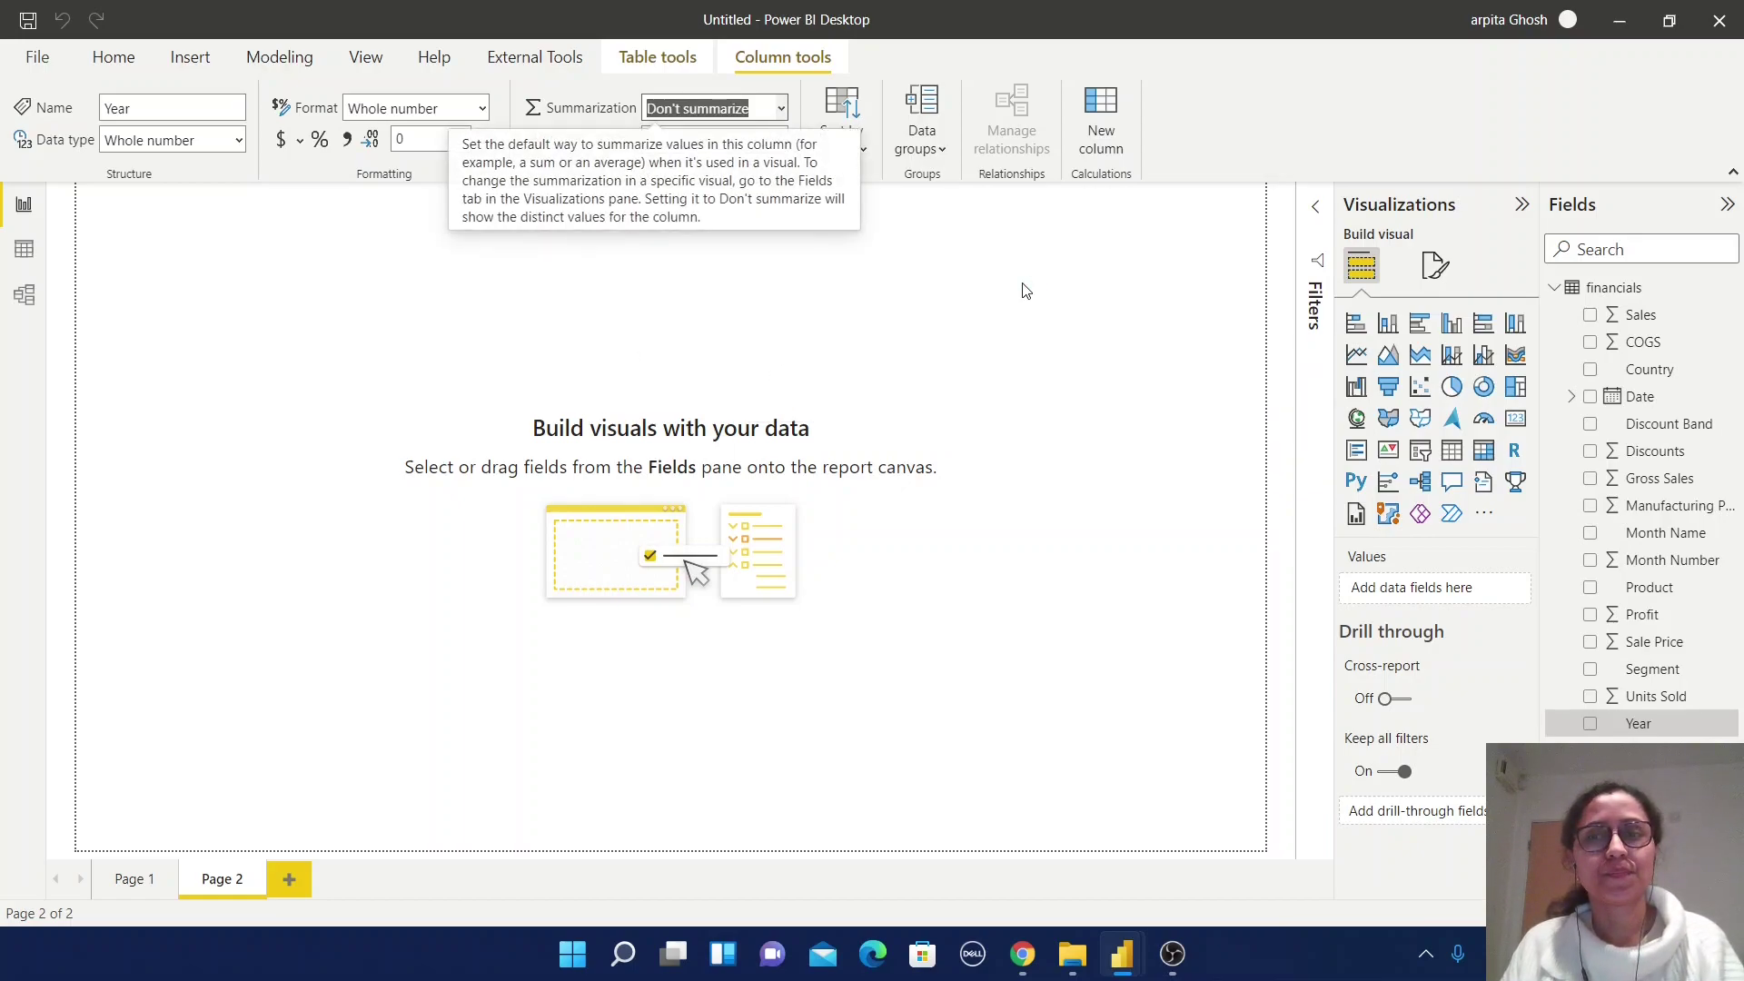
{"action": "left_click", "coordinate": [1044, 378]}
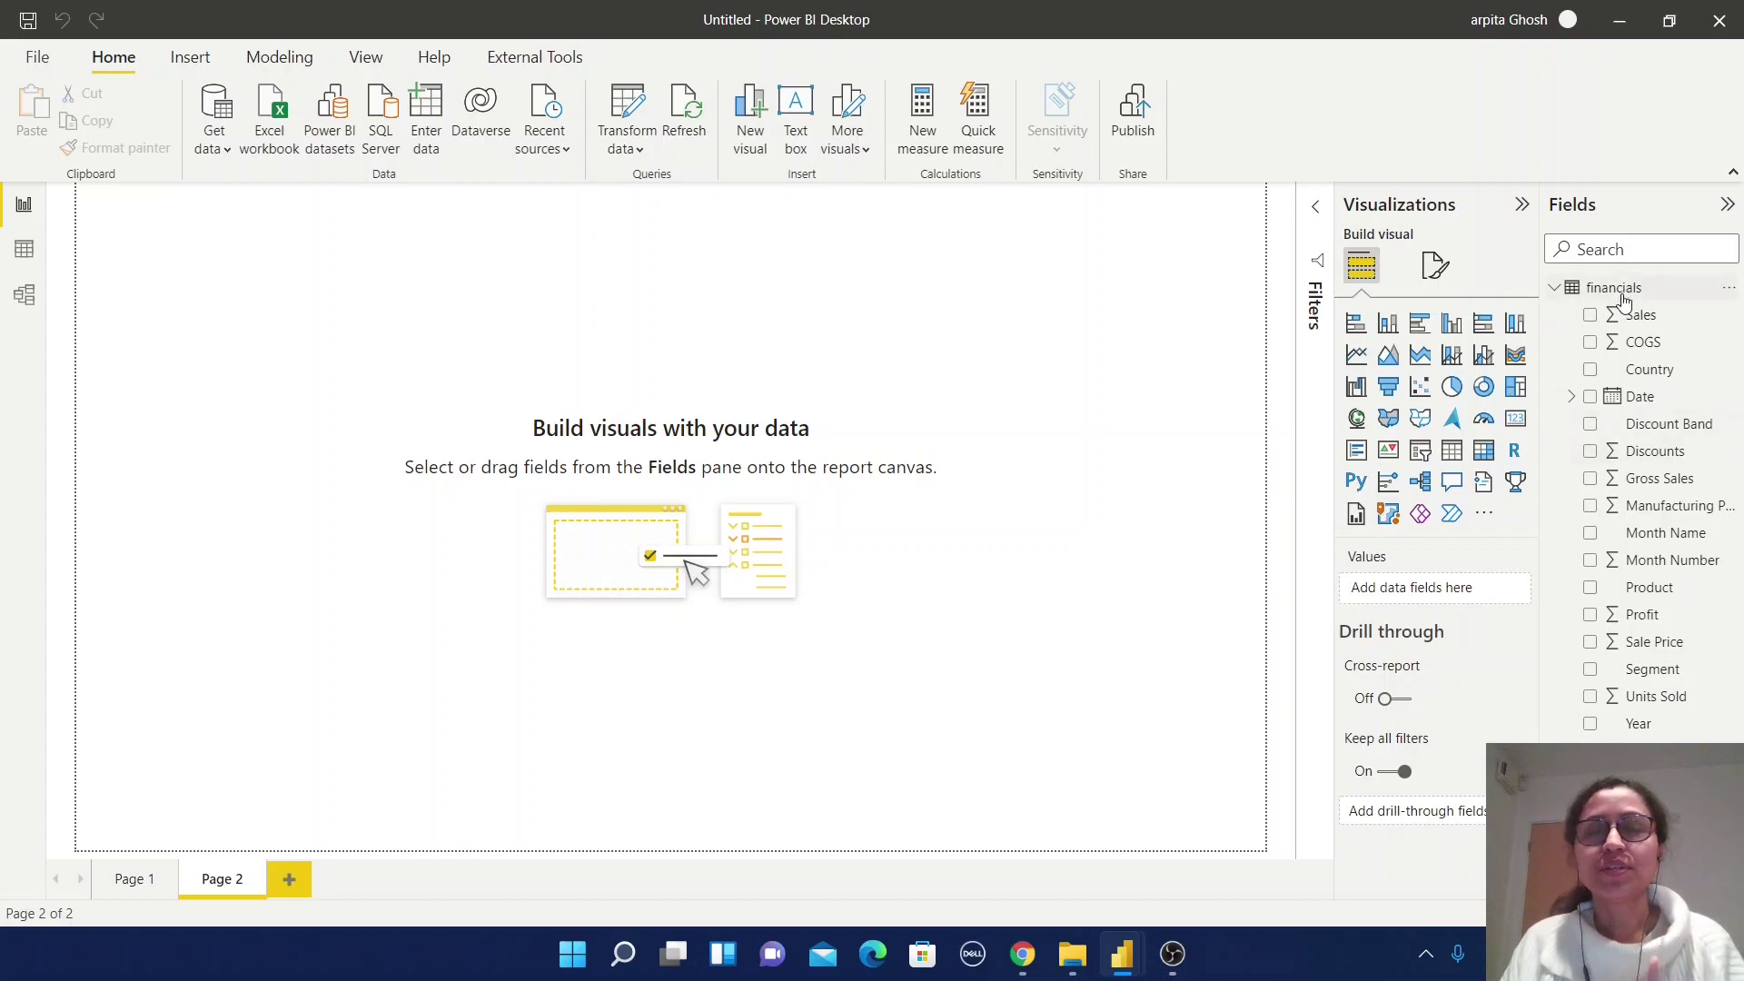
- Create a new measure in the financials table named Filter_measure
{"action": "left_click", "coordinate": [1666, 291]}
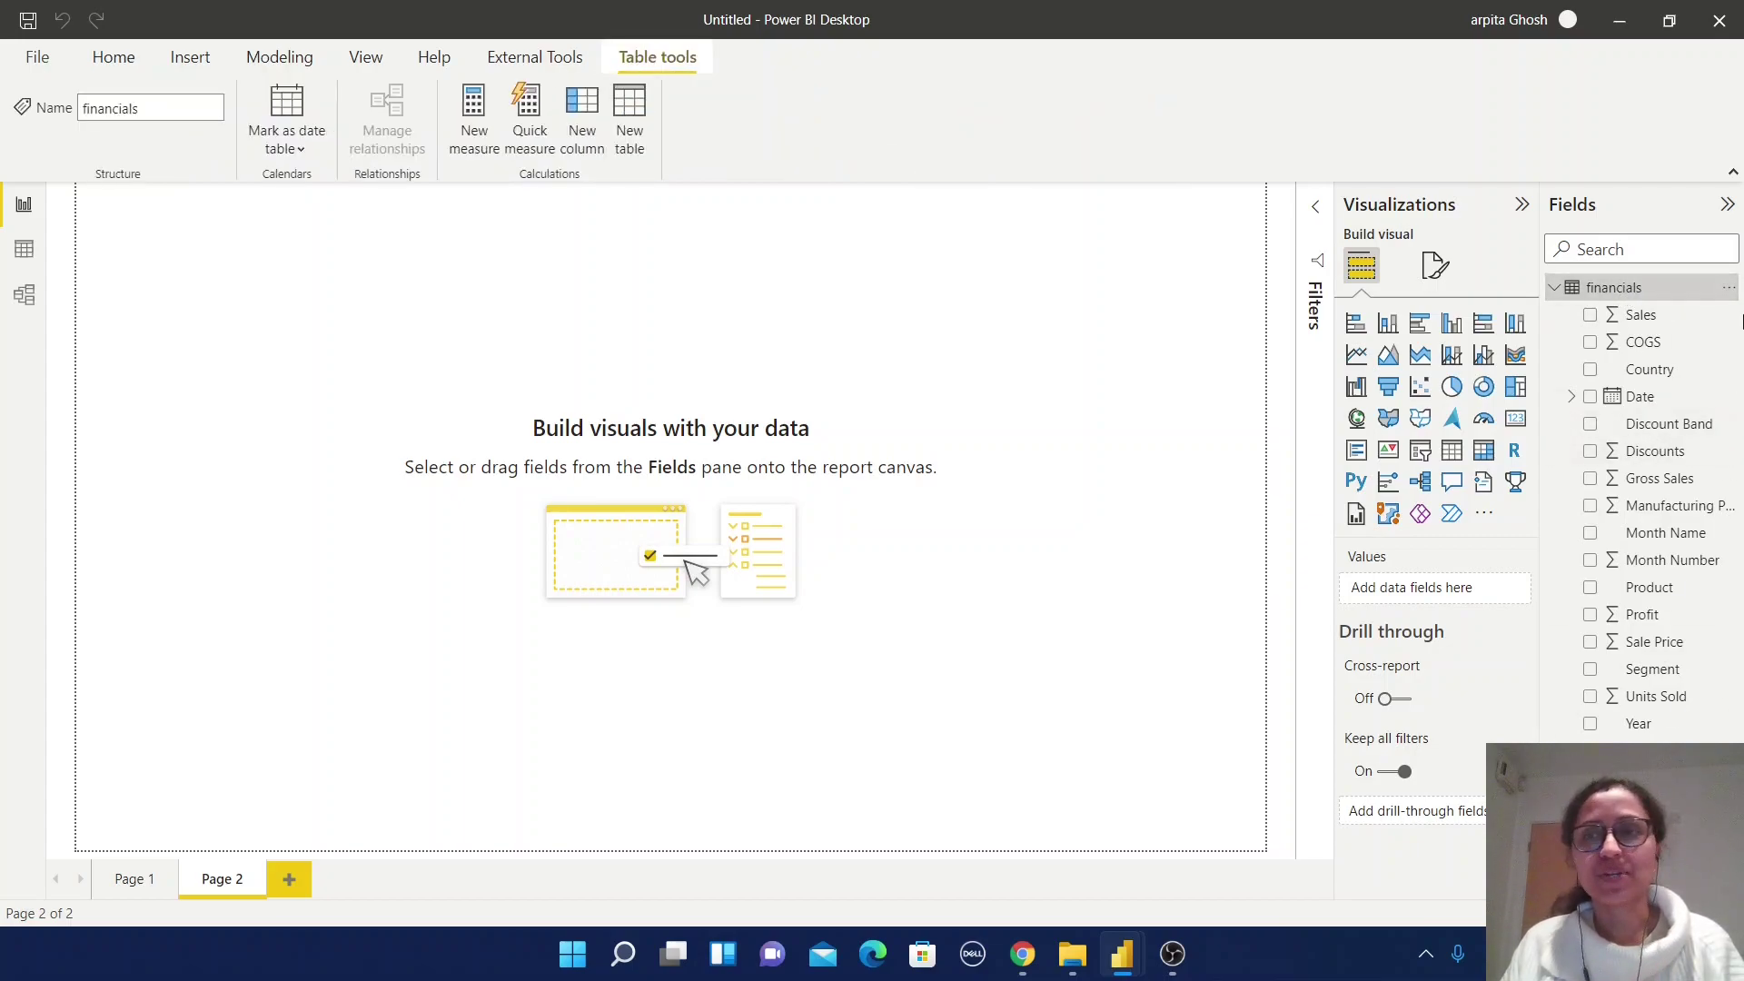
{"action": "left_click", "coordinate": [1729, 291]}
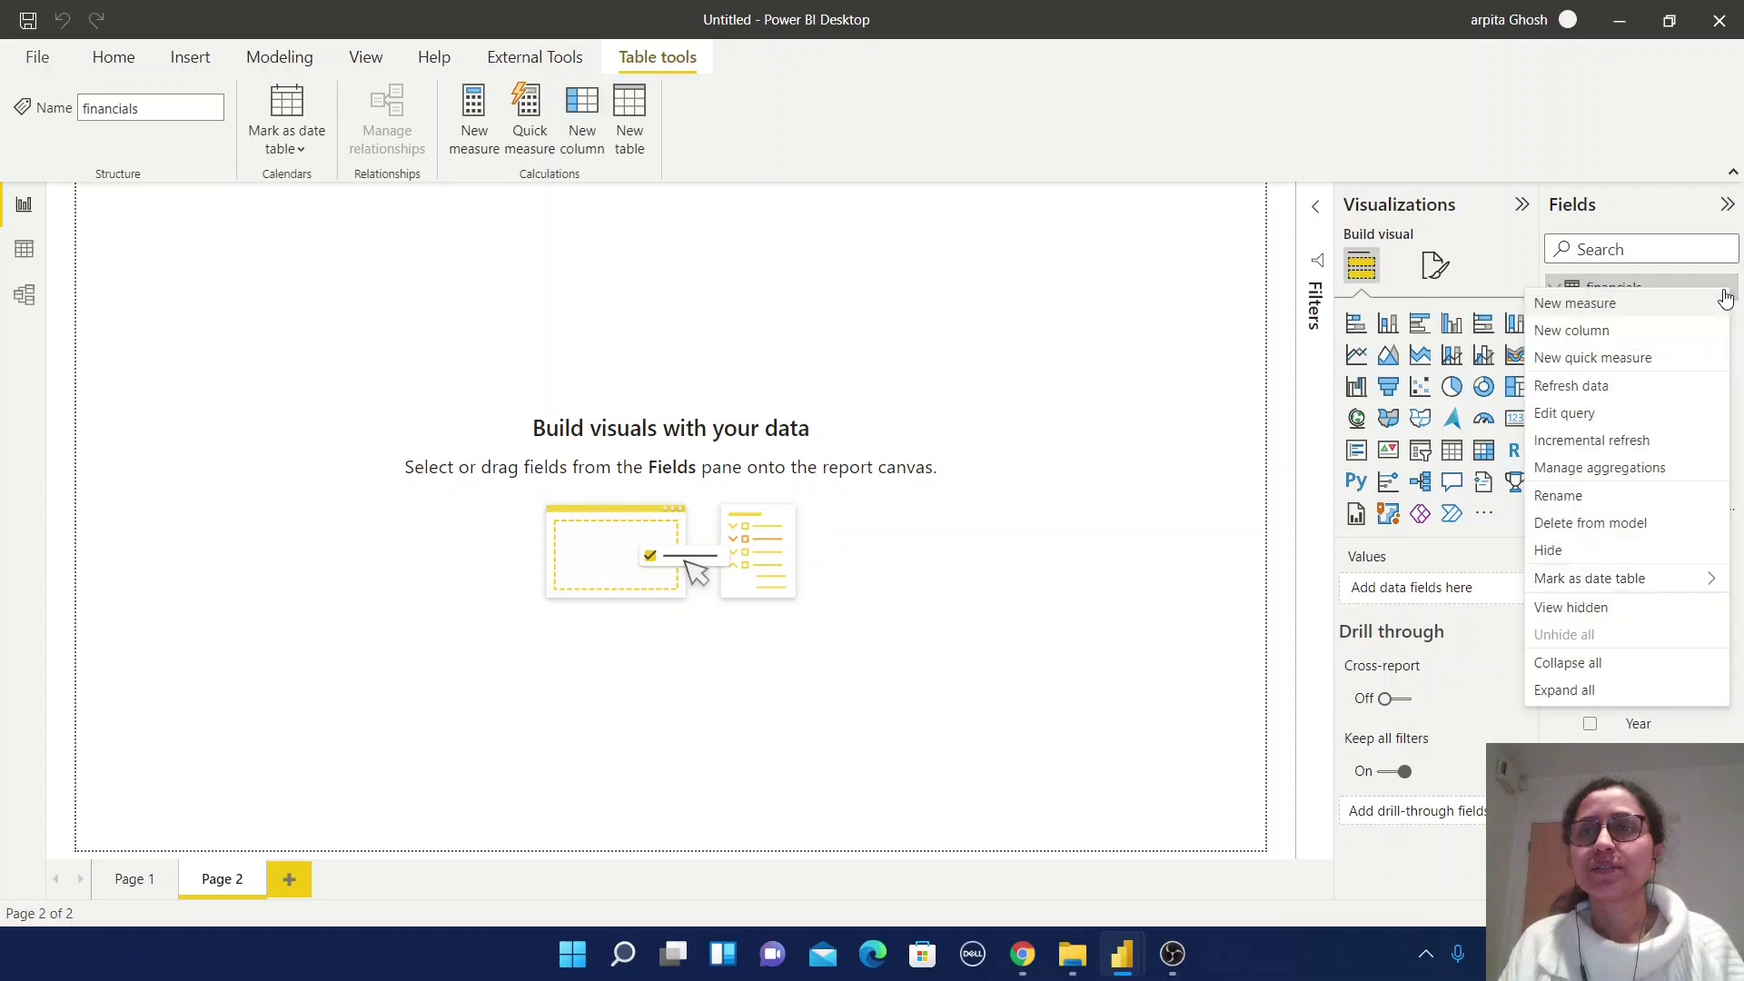
{"action": "left_click", "coordinate": [1585, 309]}
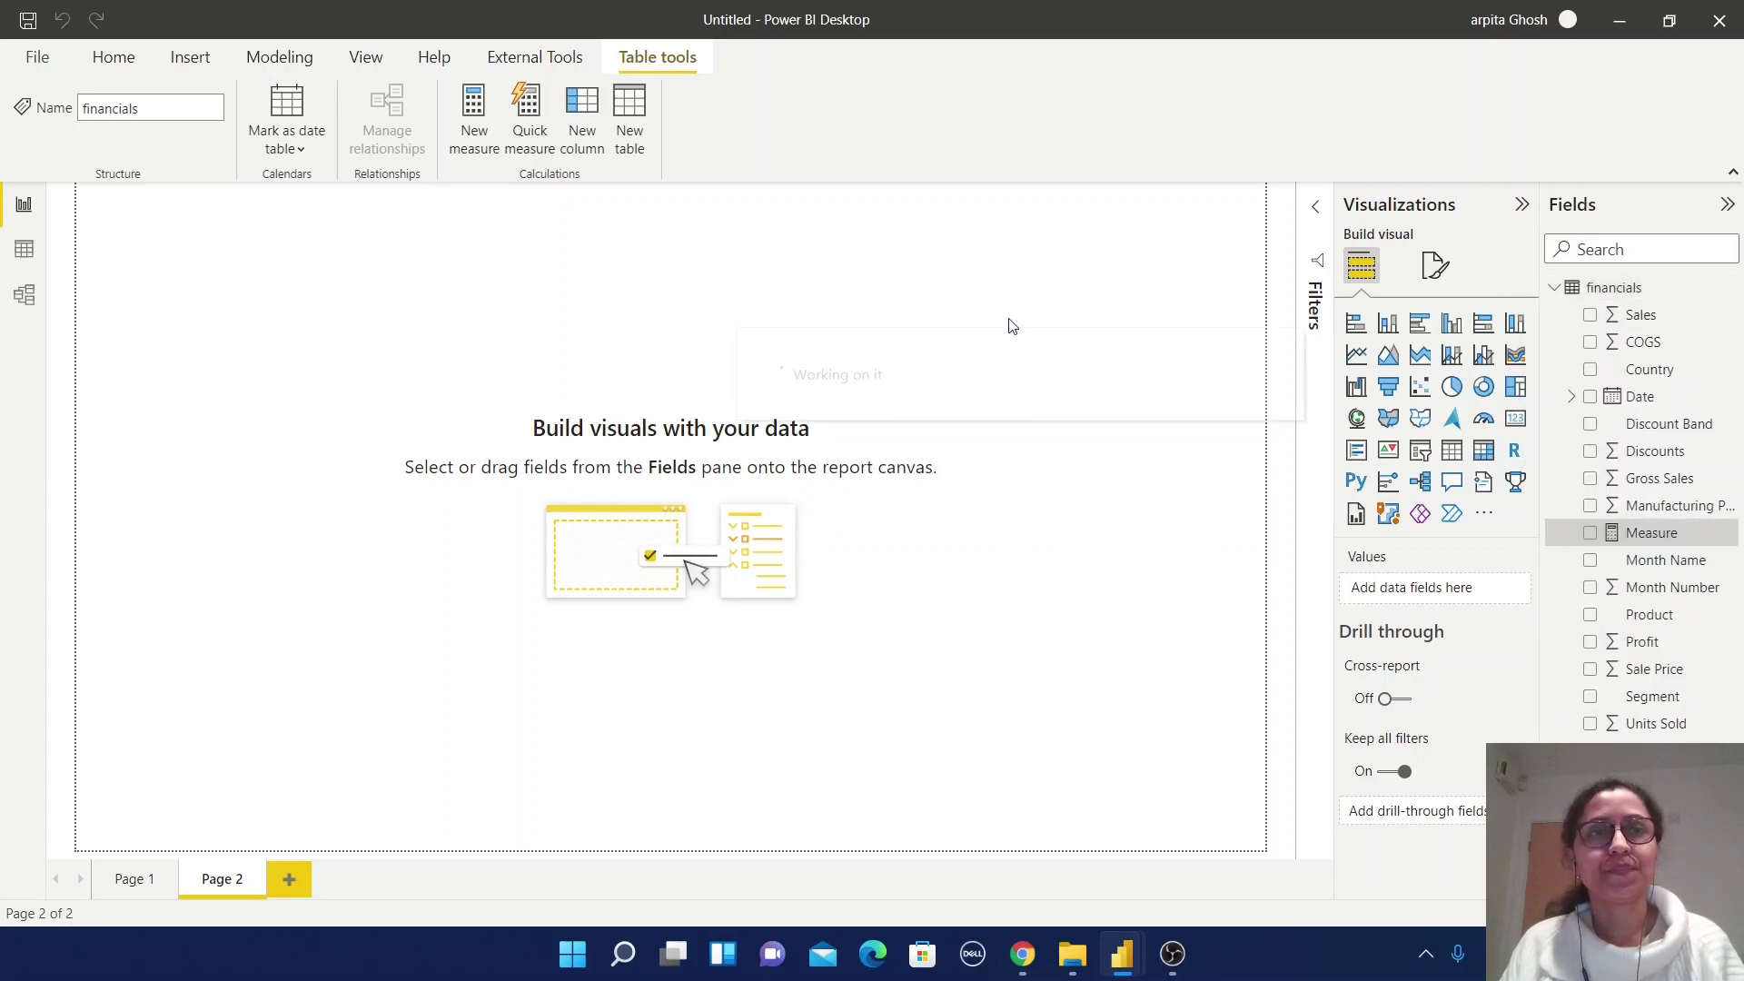
{"action": "type", "text": "F"}
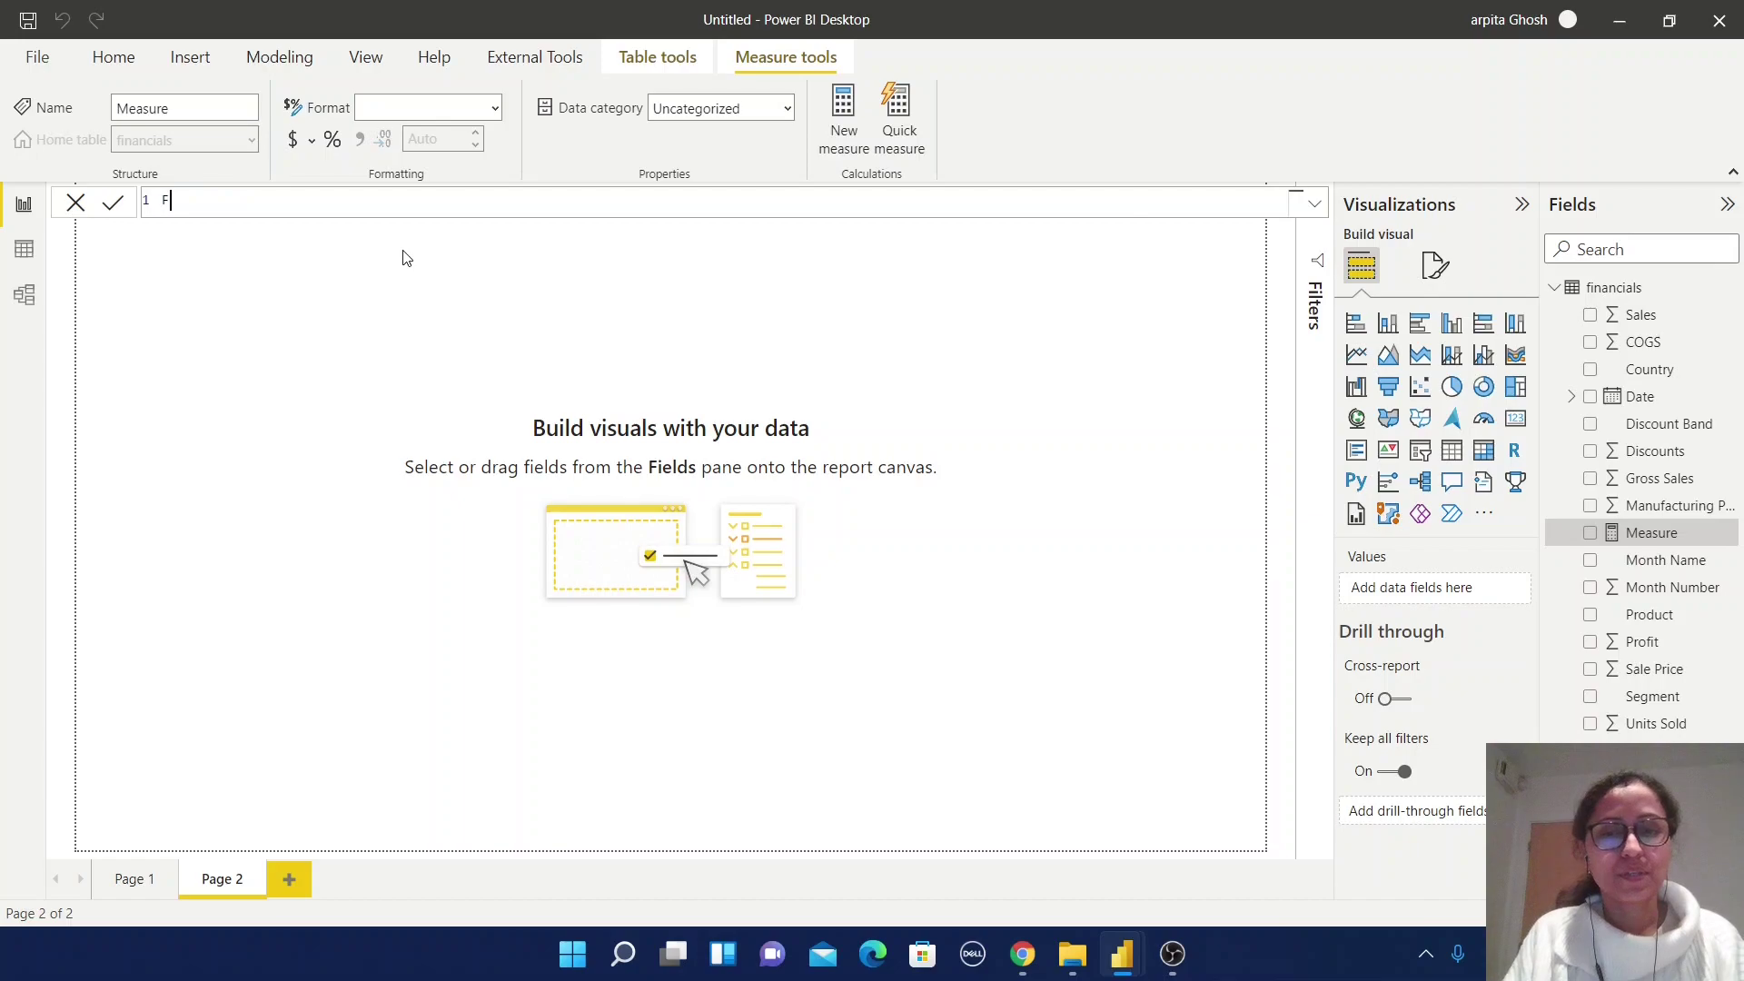
{"action": "type", "text": "ilter_"}
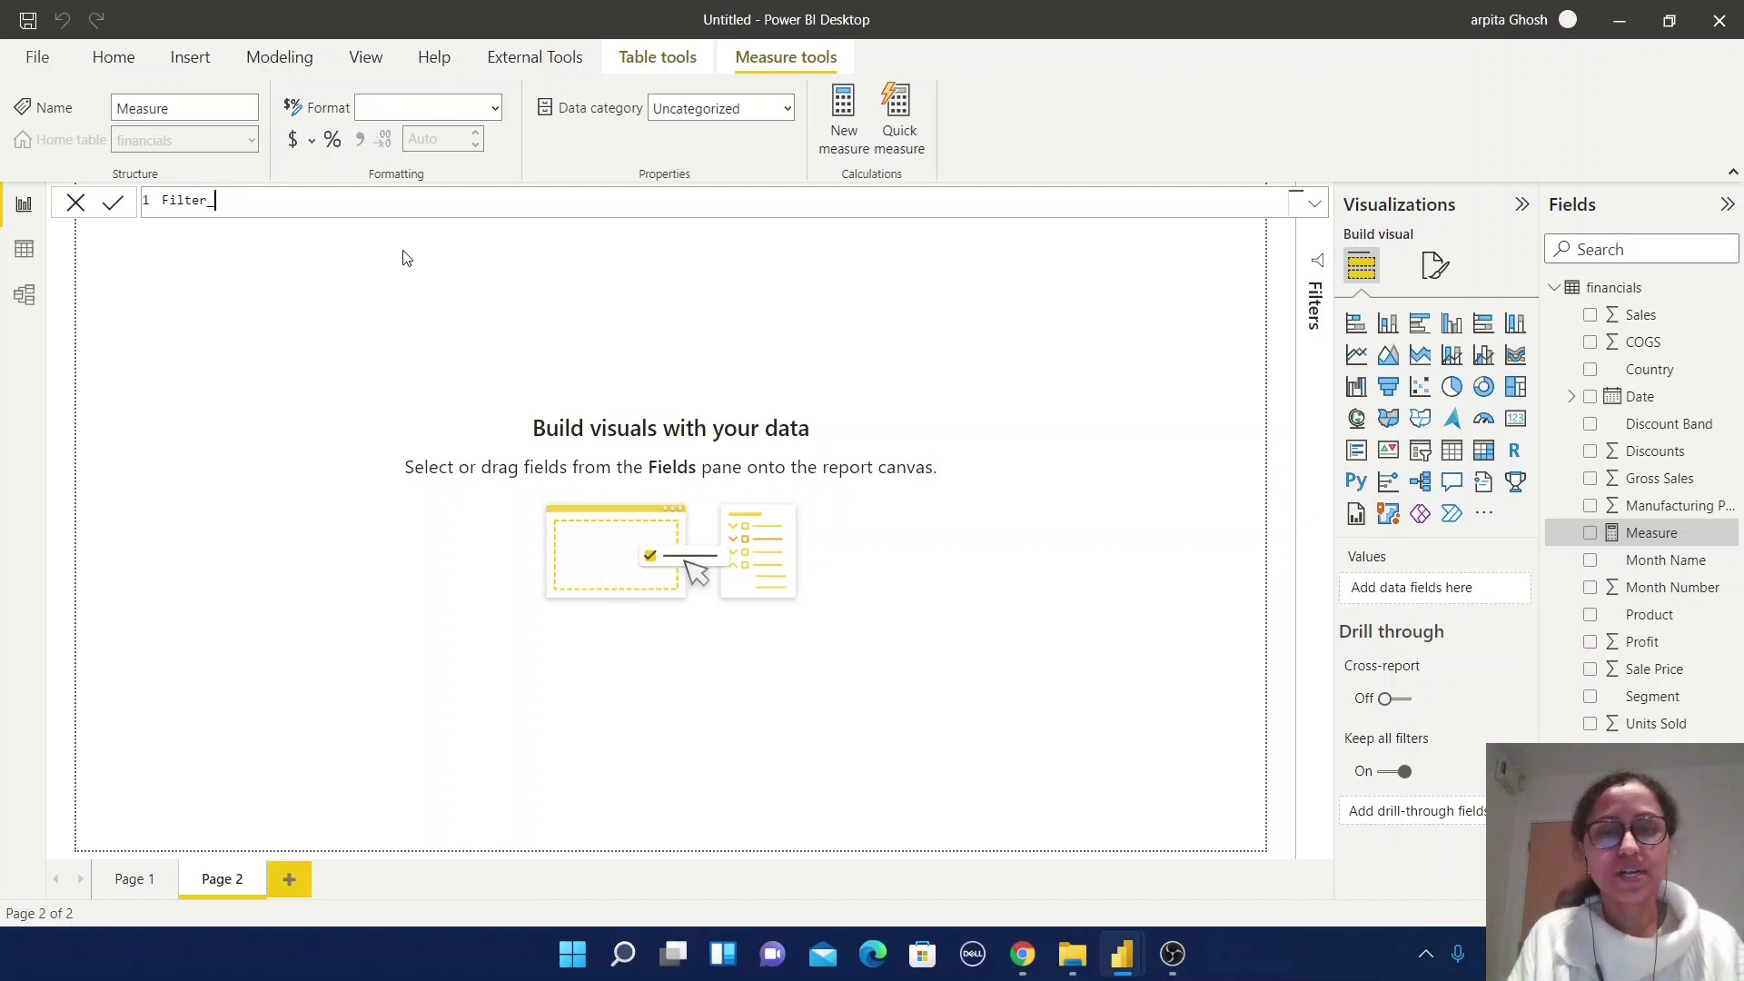
{"action": "type", "text": "measure="}
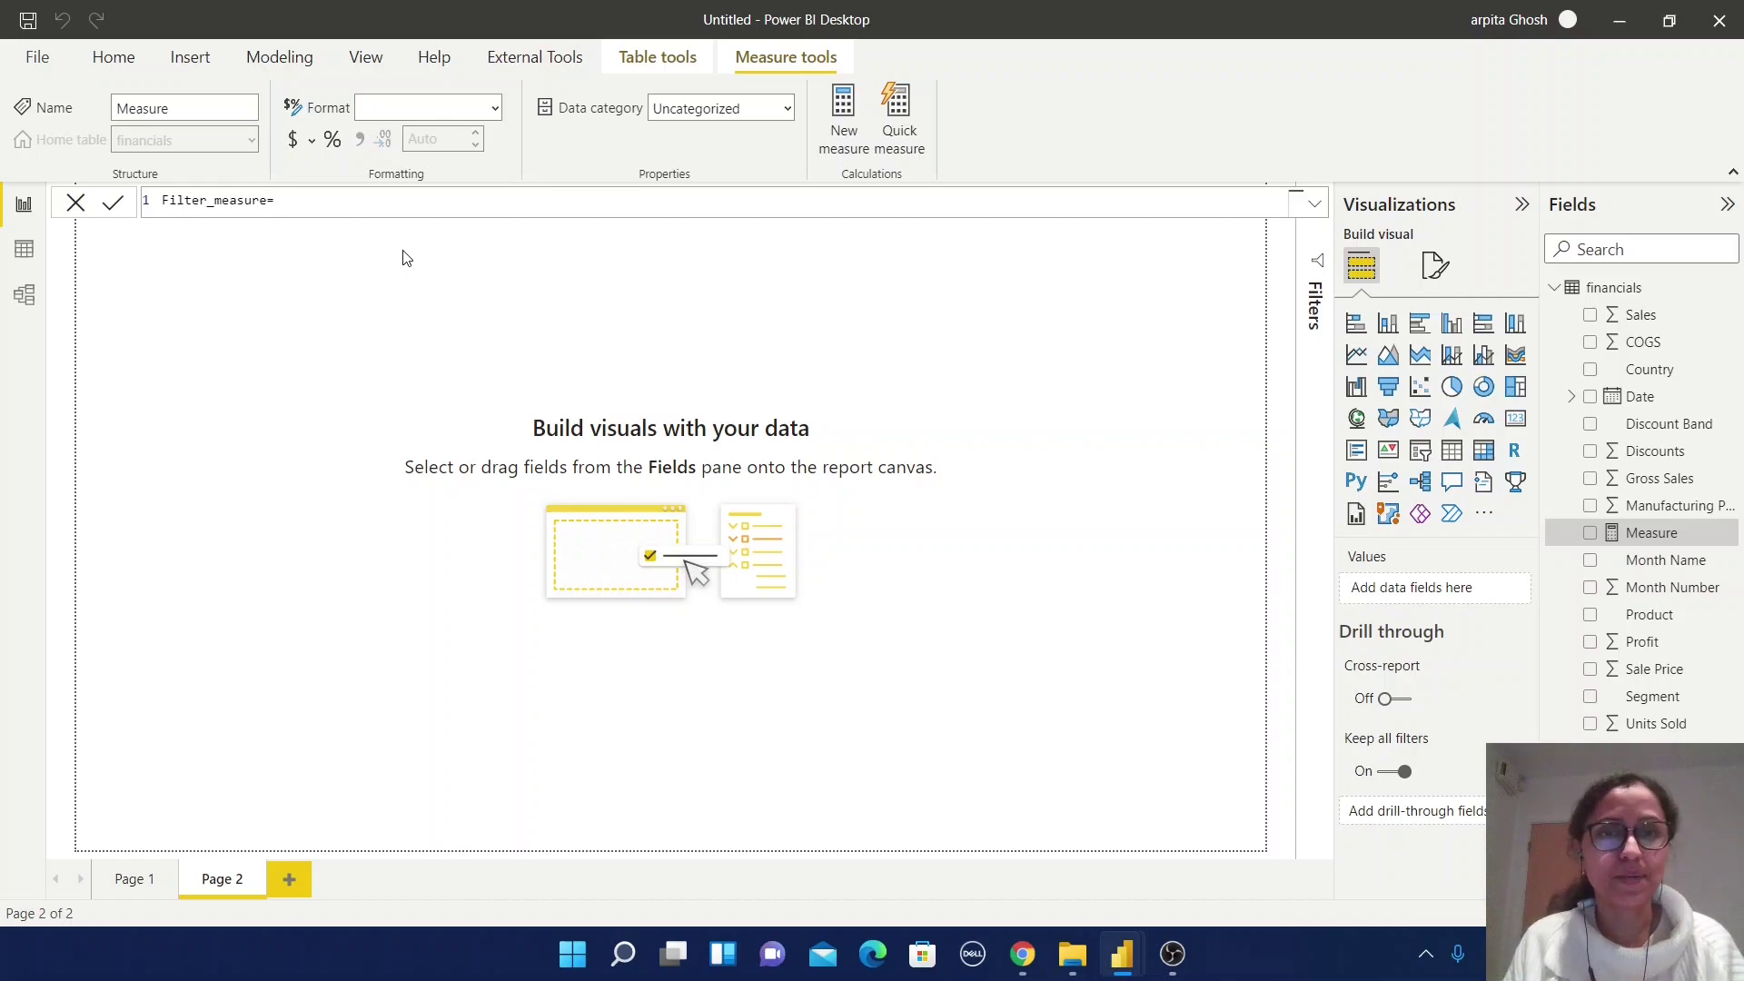
- Begin its formula with CALCULATE(SUM(financials[ Sales]),
{"action": "type", "text": "CAL"}
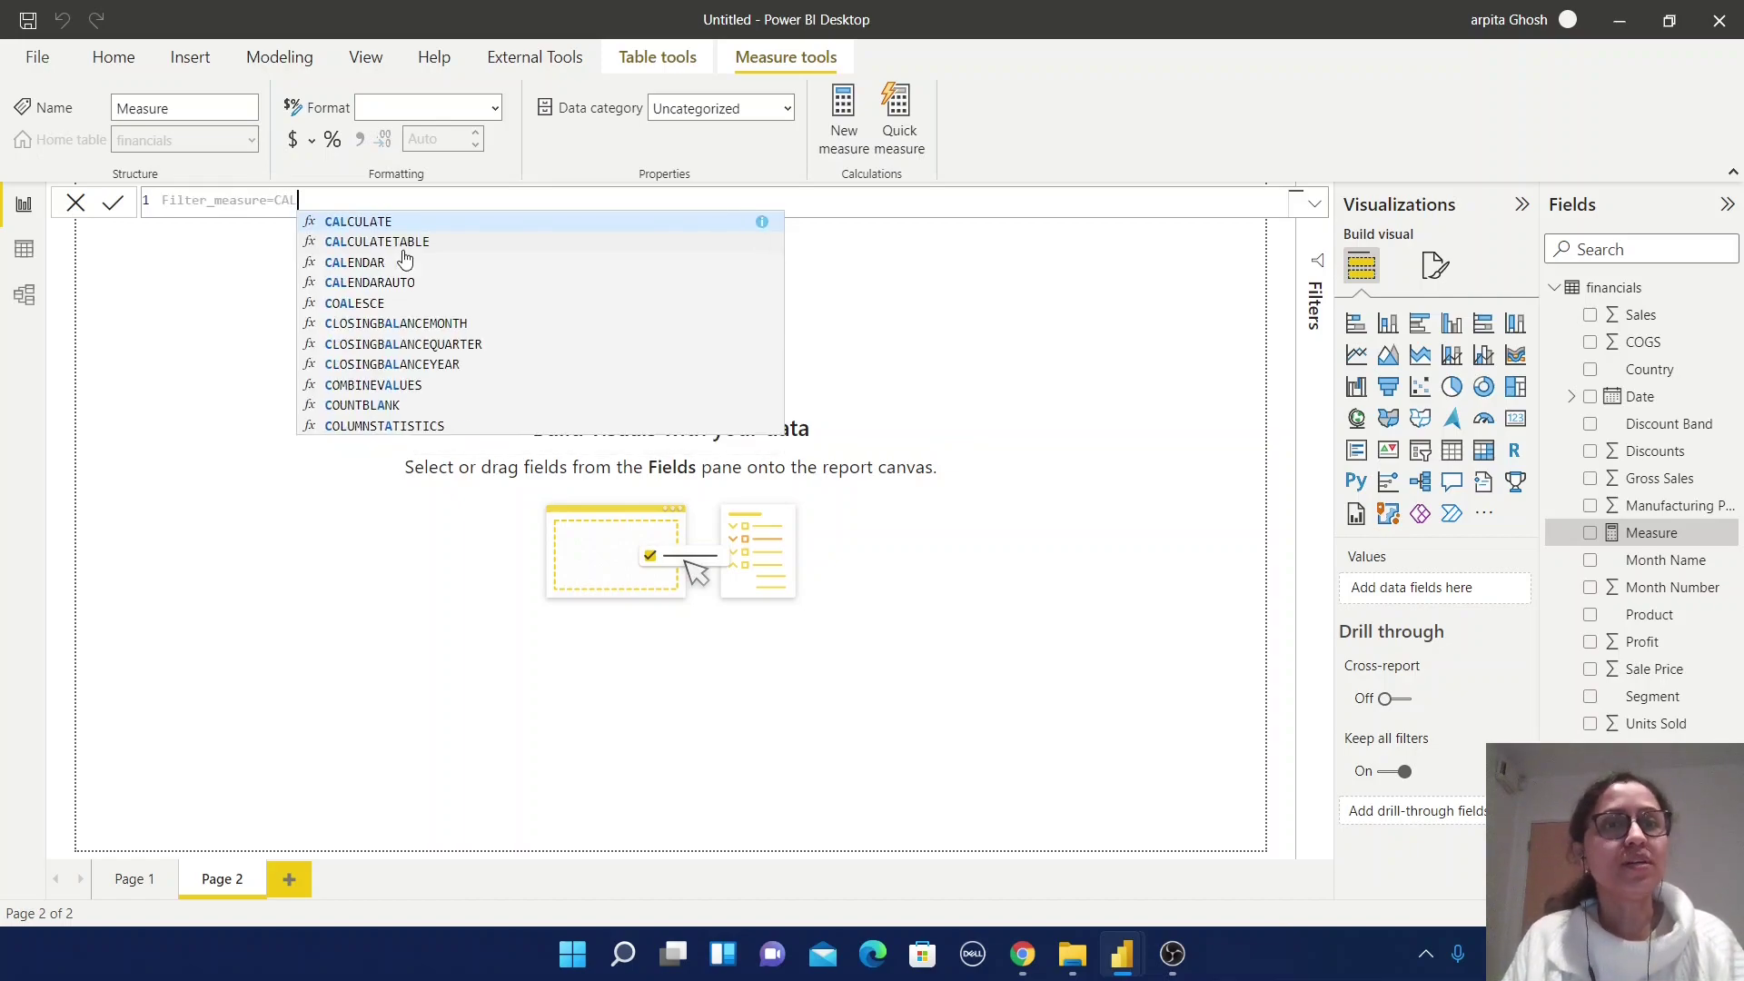
{"action": "left_click", "coordinate": [363, 222]}
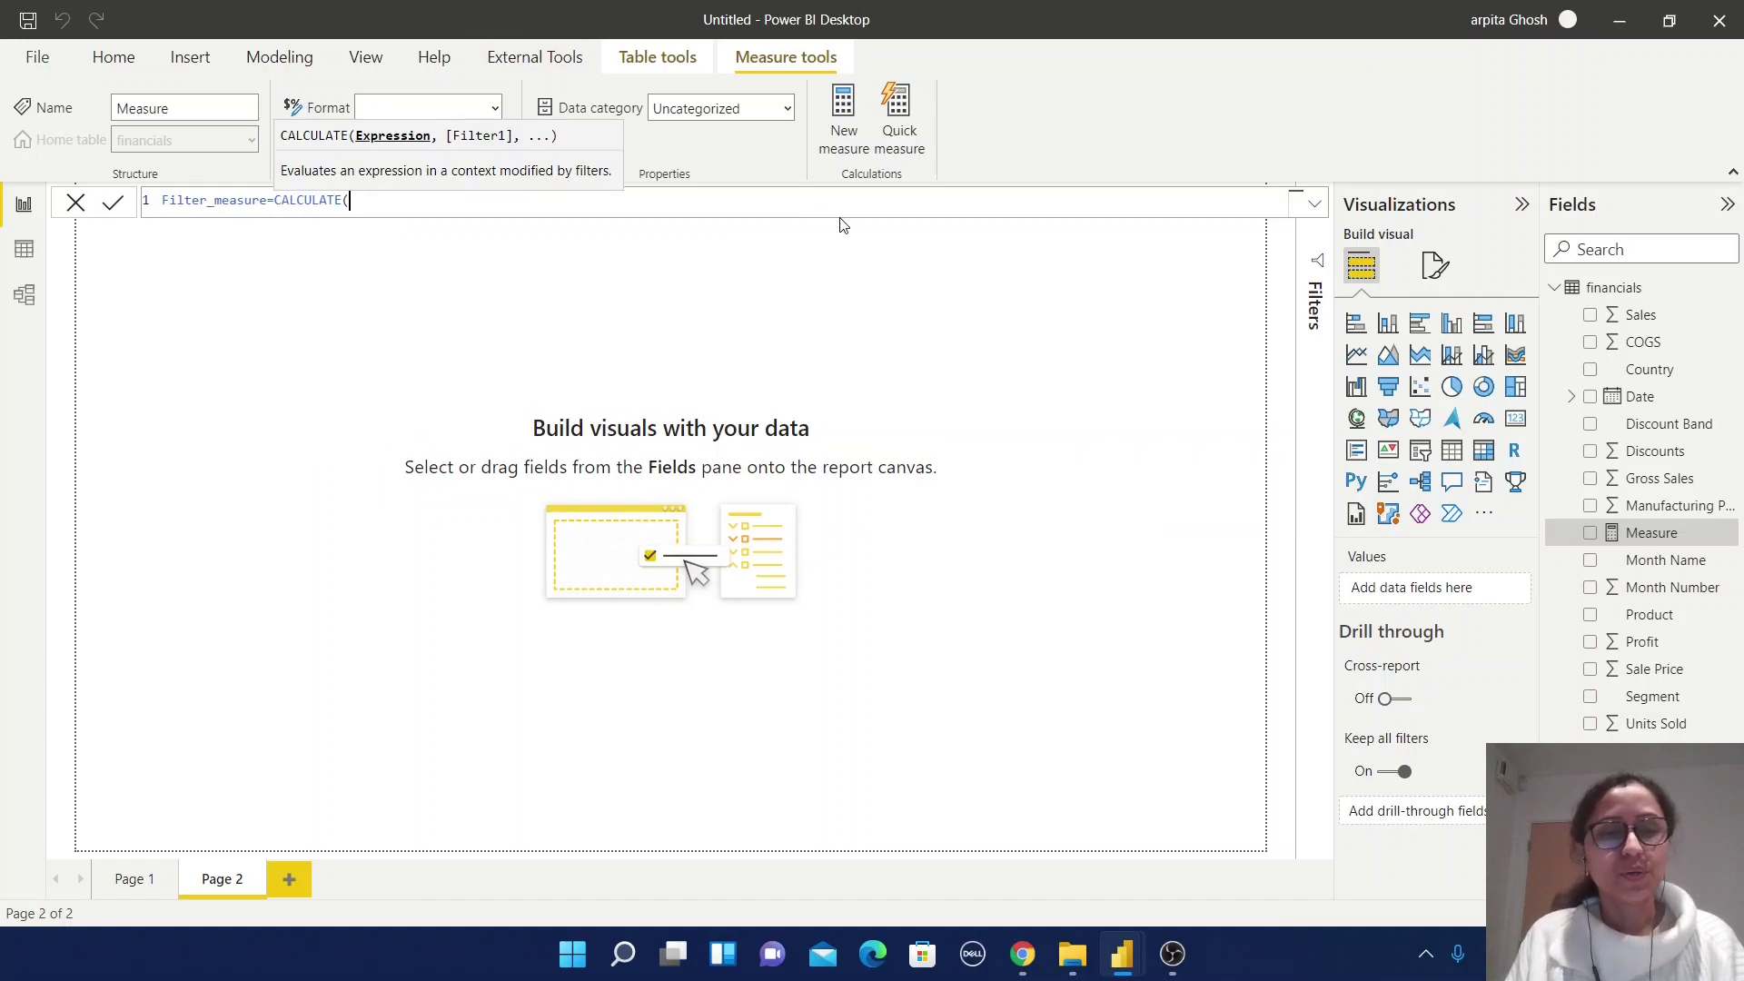
{"action": "type", "text": "SUM("}
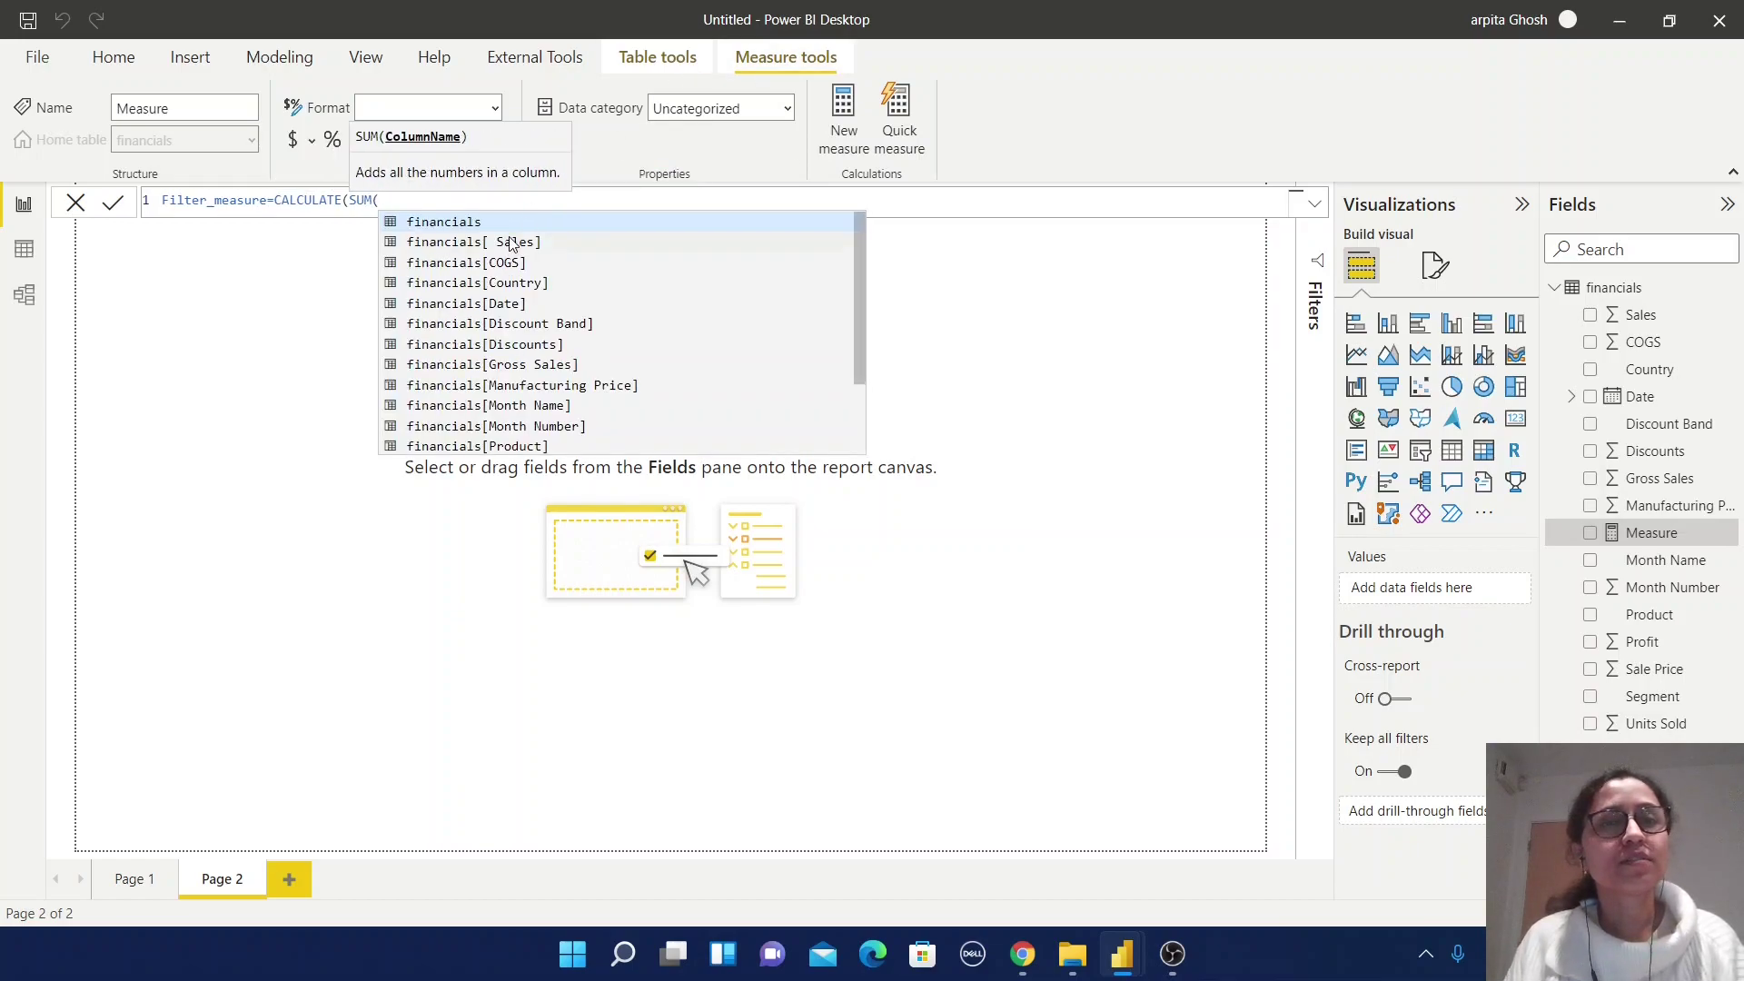
{"action": "left_click", "coordinate": [837, 241]}
{"action": "type", "text": ")"}
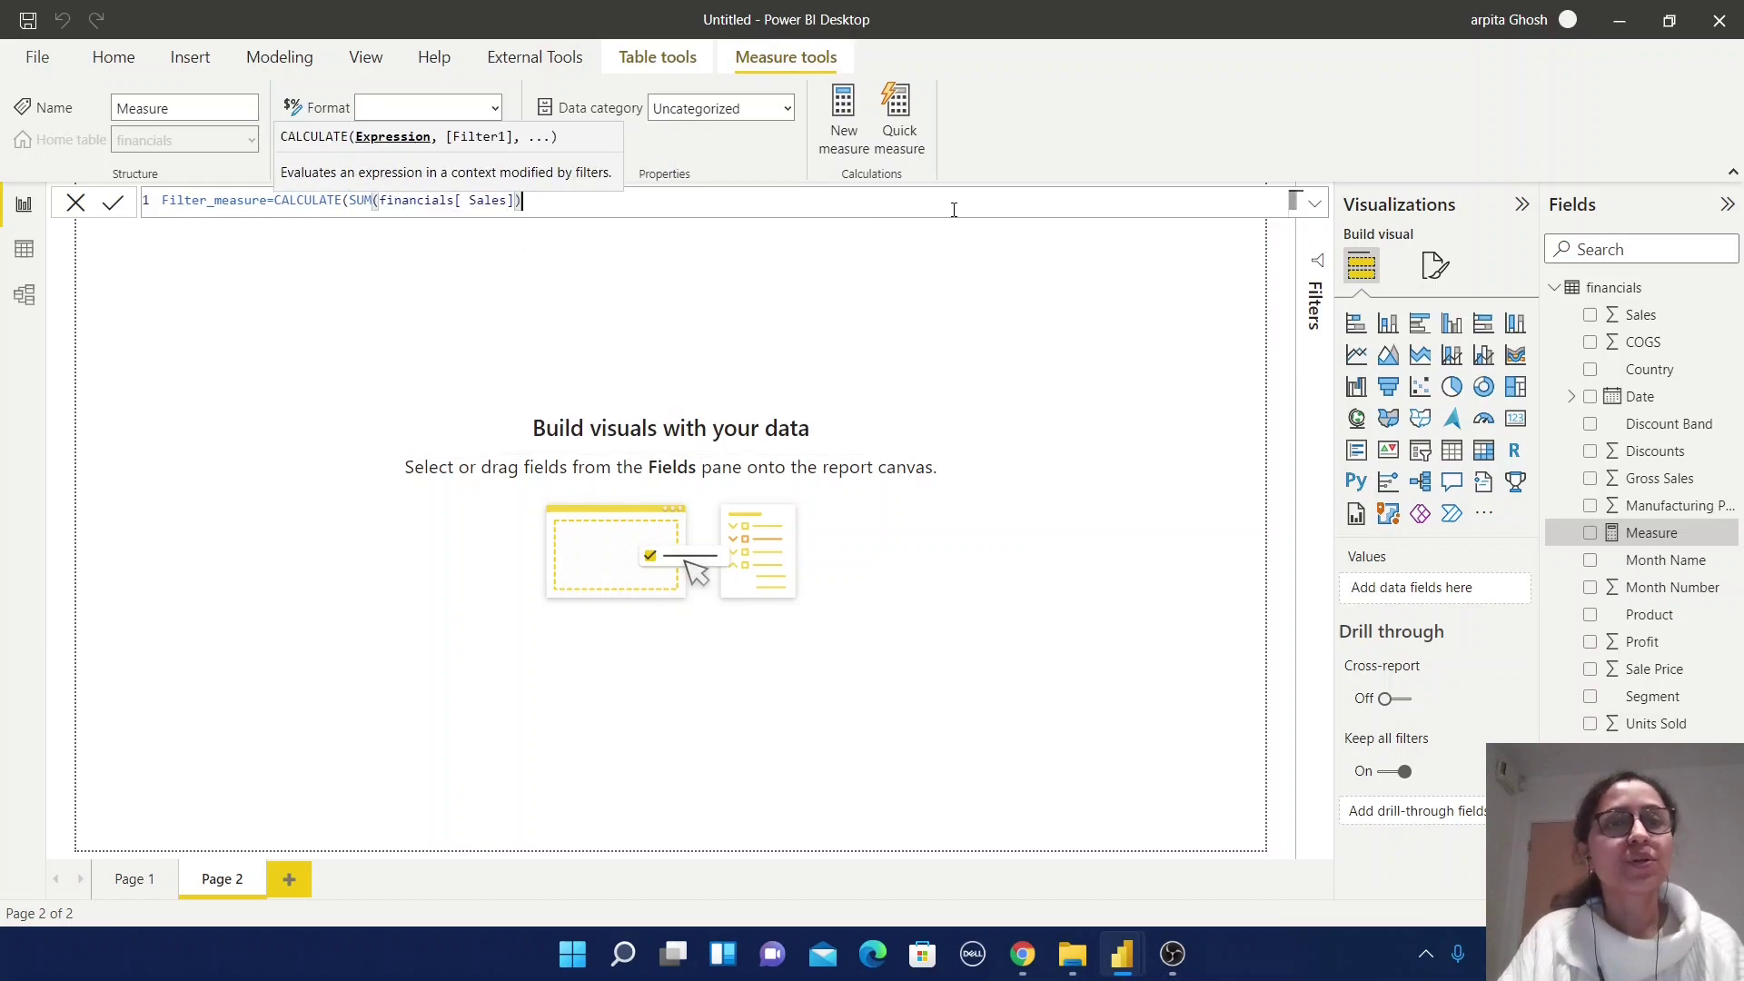
{"action": "type", "text": ","}
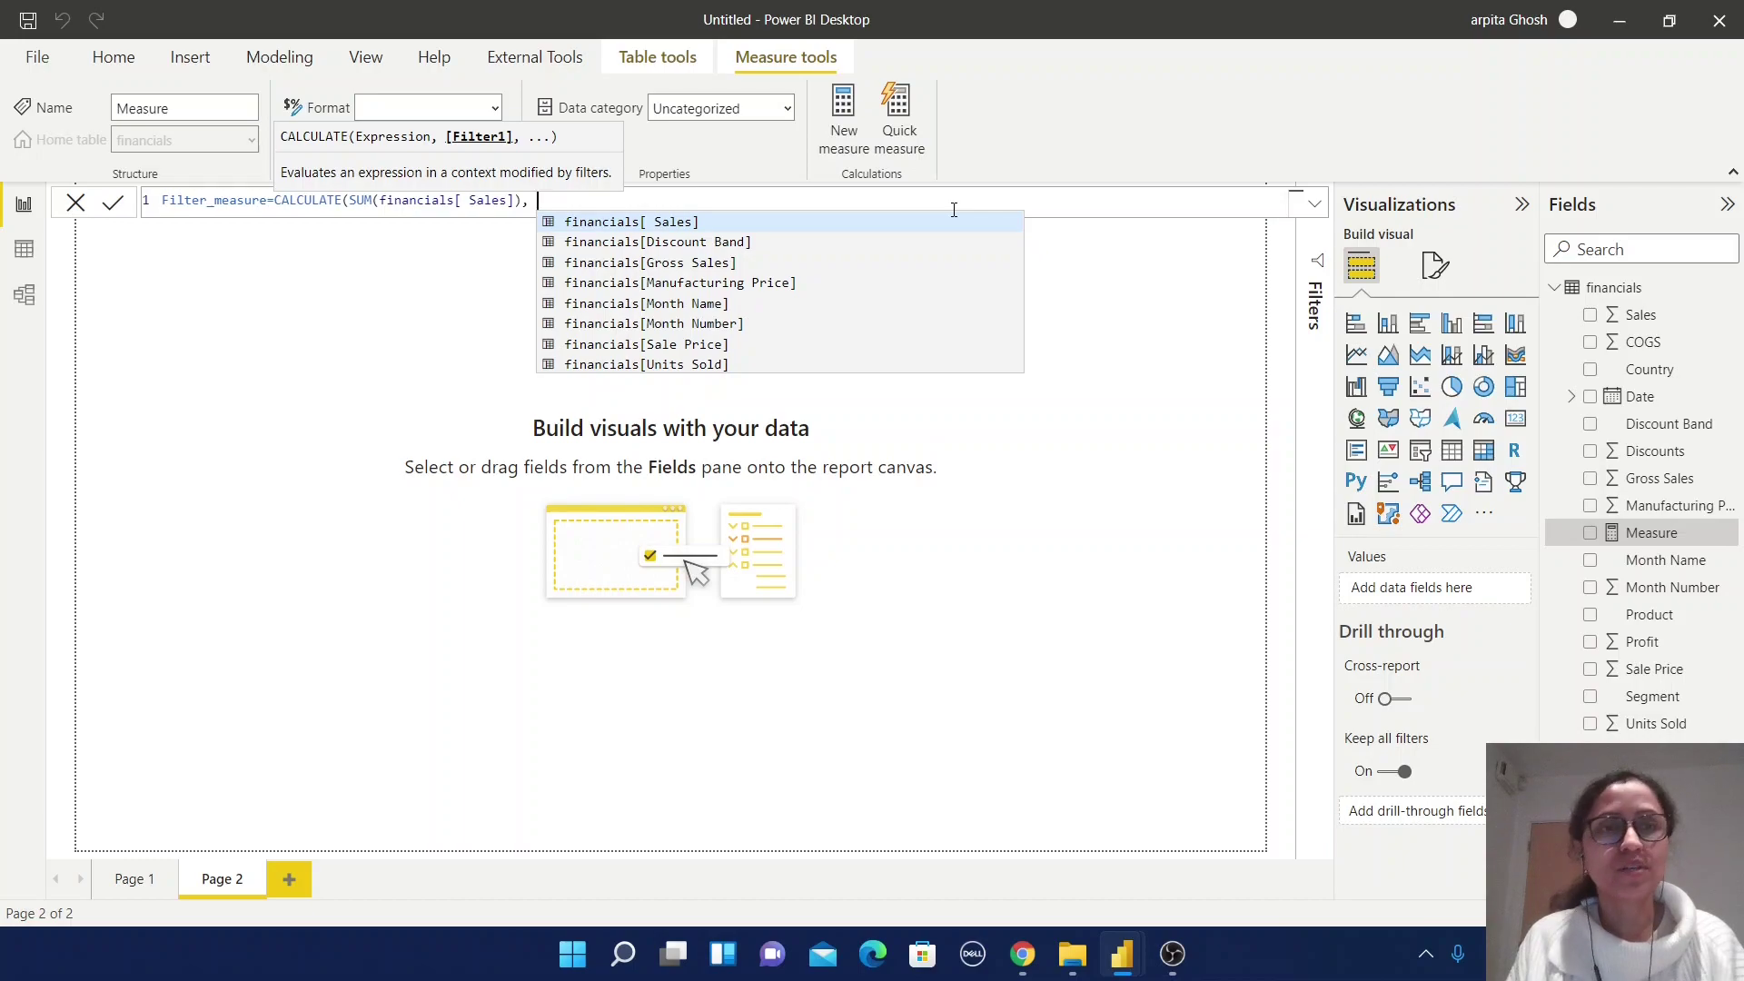
- On a new line, add a FILTER over the financials table
{"action": "key", "text": "shift+Return"}
{"action": "type", "text": "FILTER"}
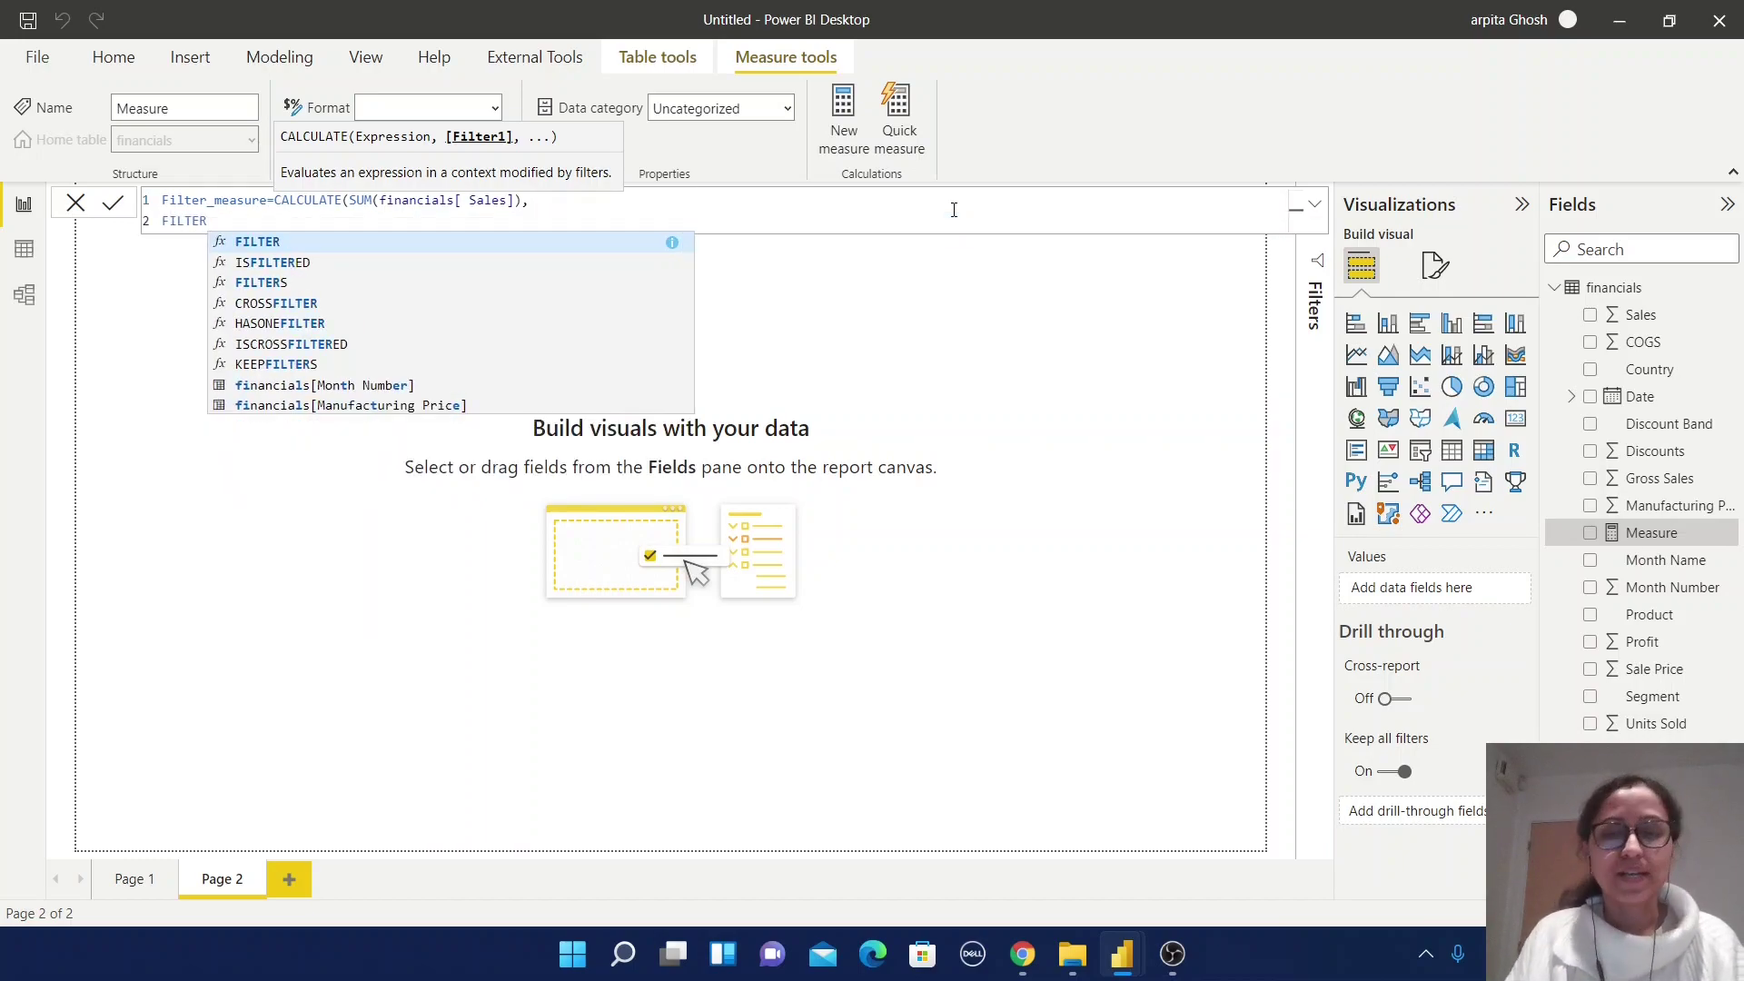
{"action": "type", "text": "("}
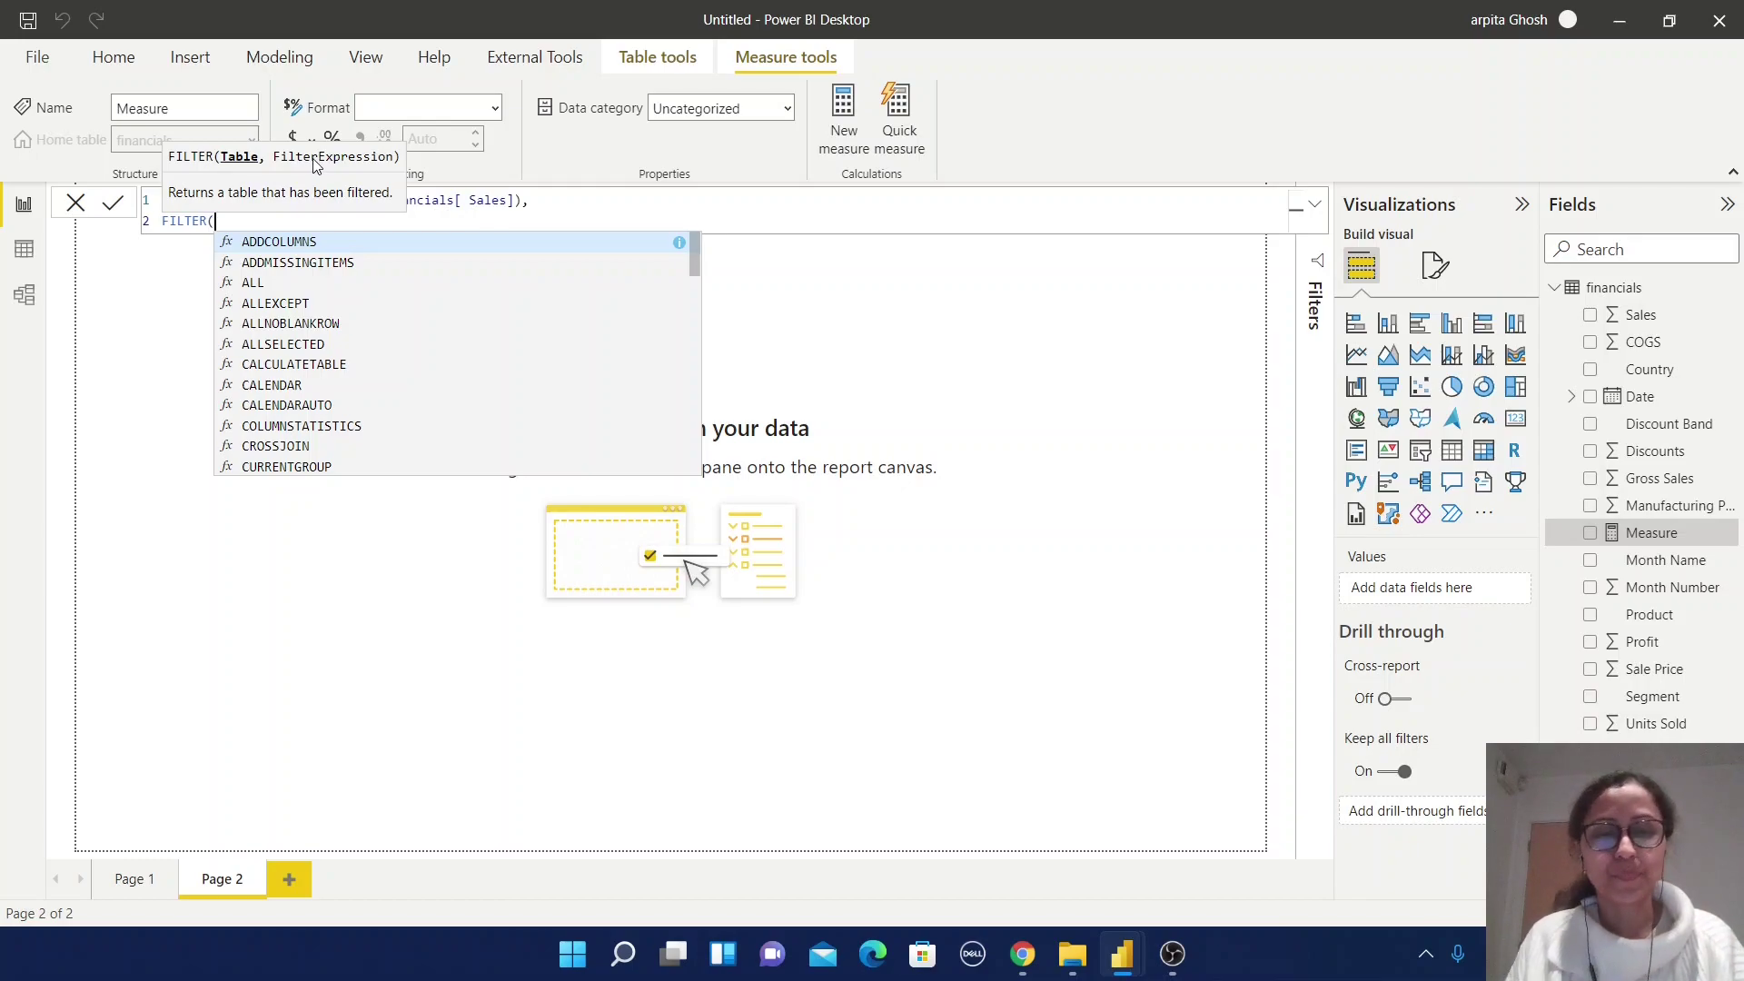
{"action": "type", "text": "fina"}
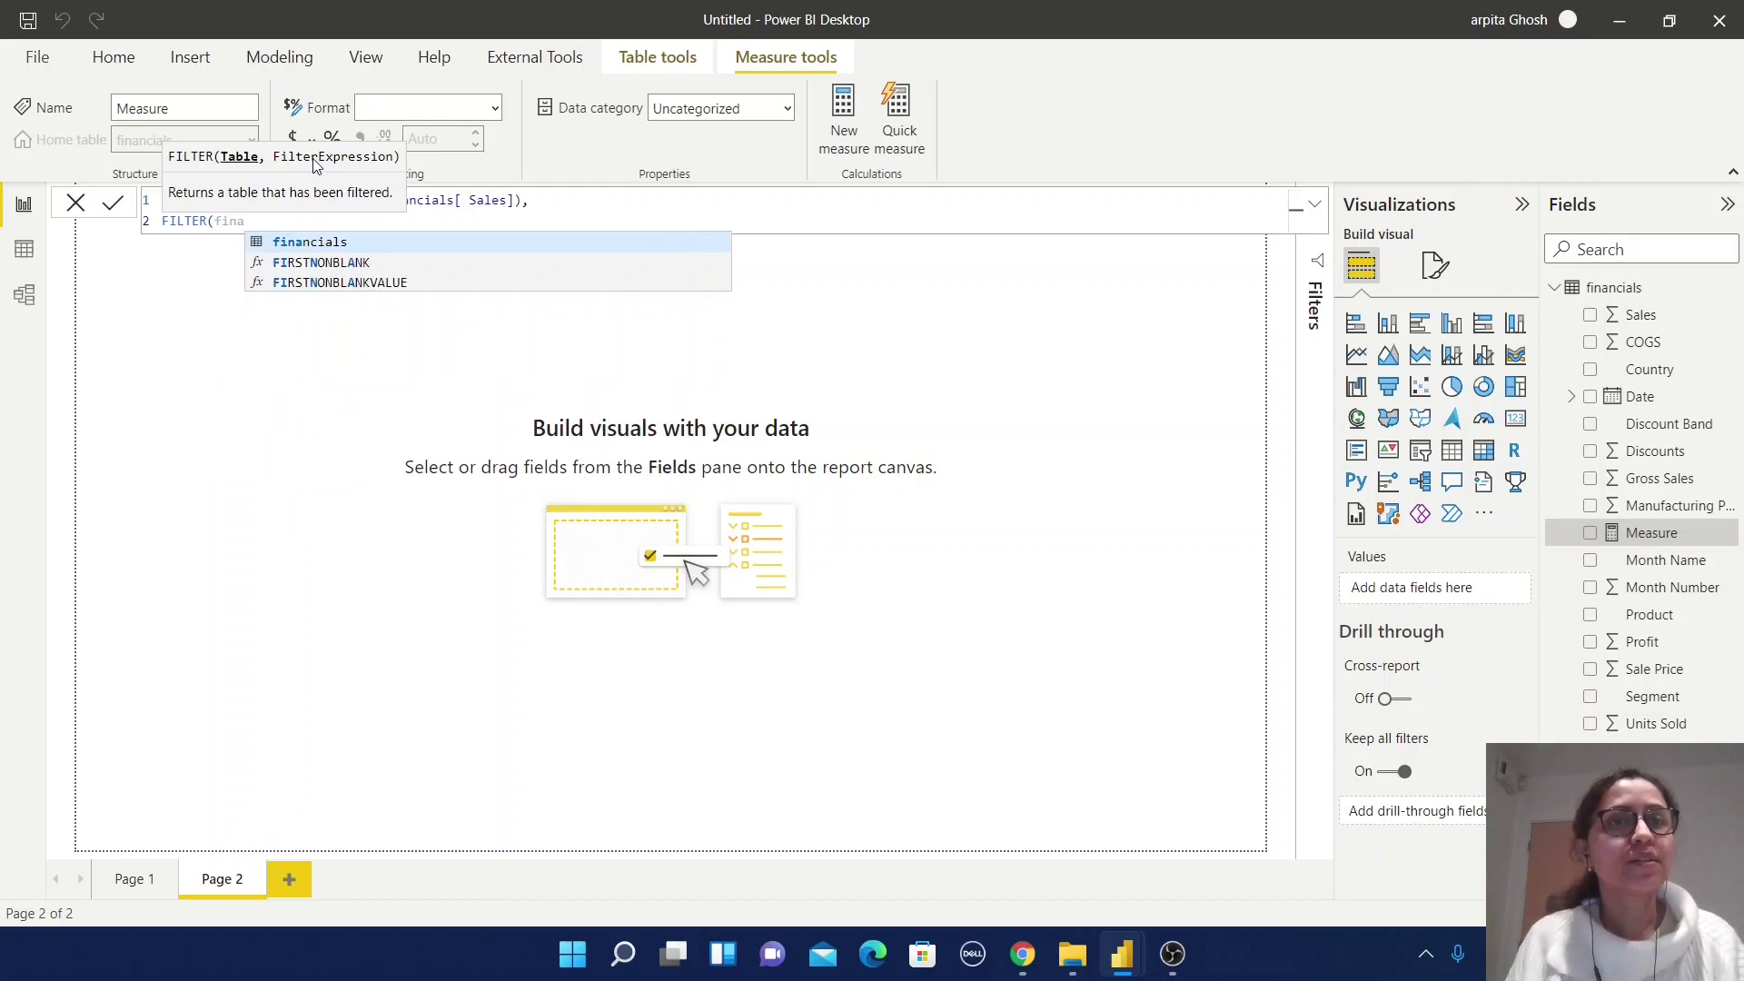
{"action": "left_click", "coordinate": [298, 241]}
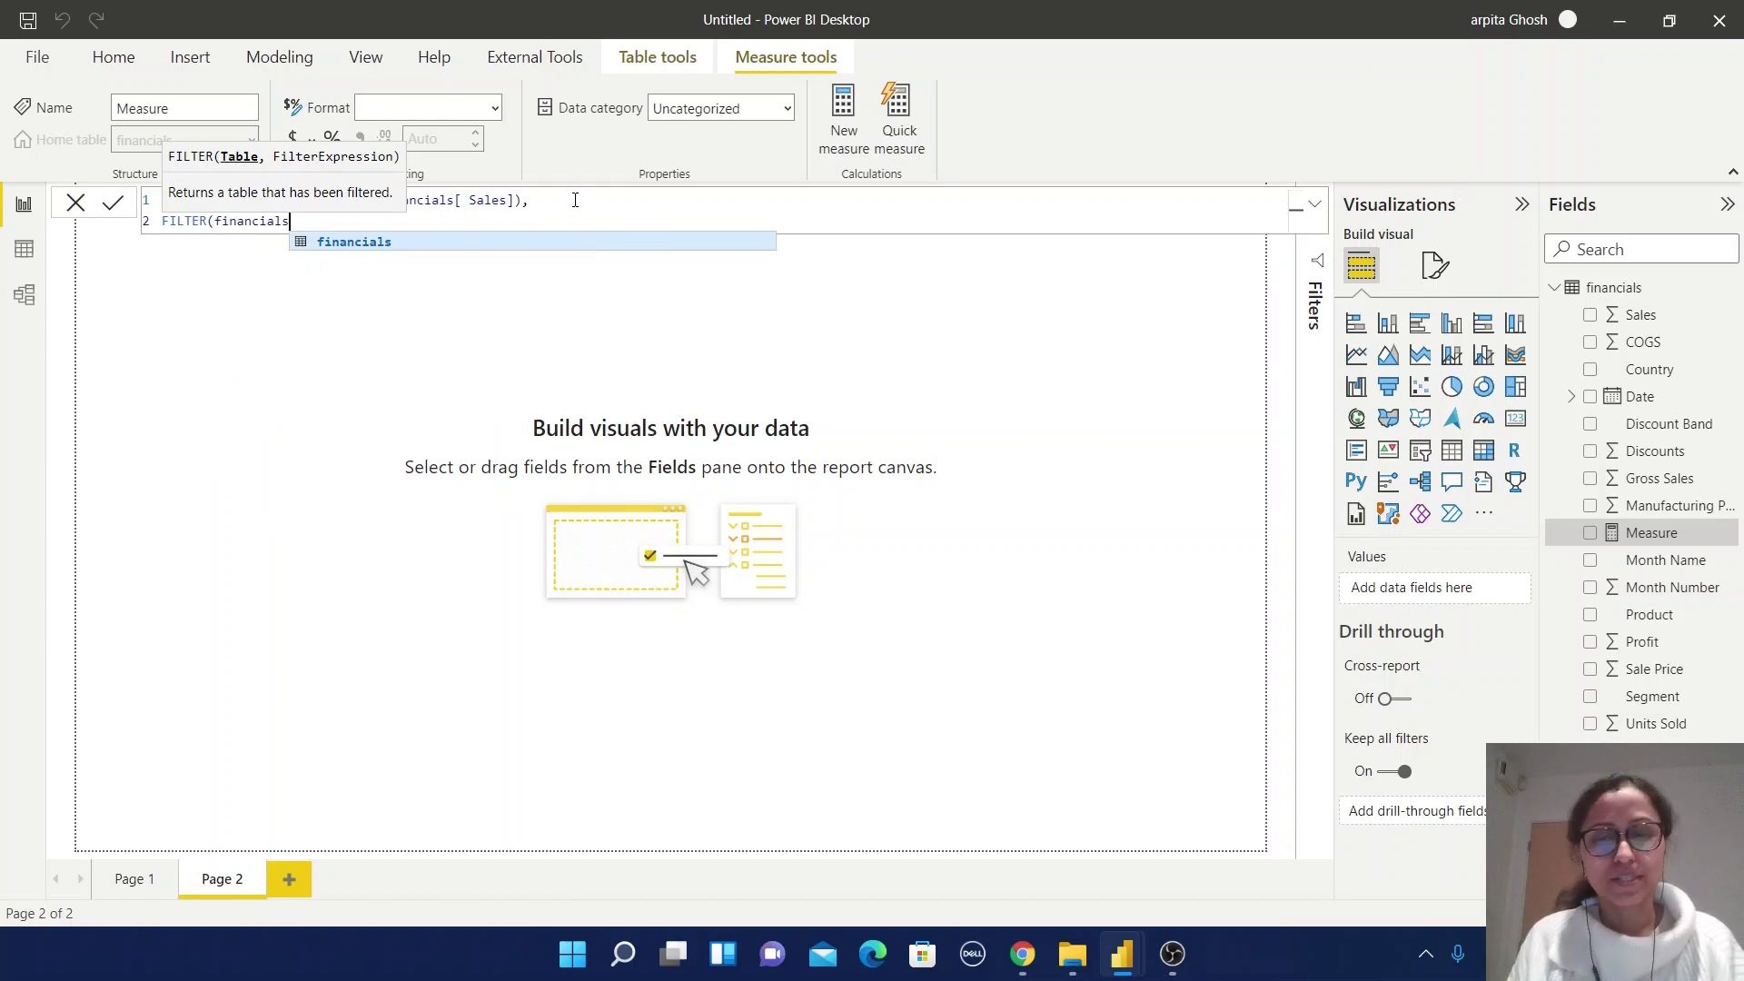
{"action": "type", "text": ","}
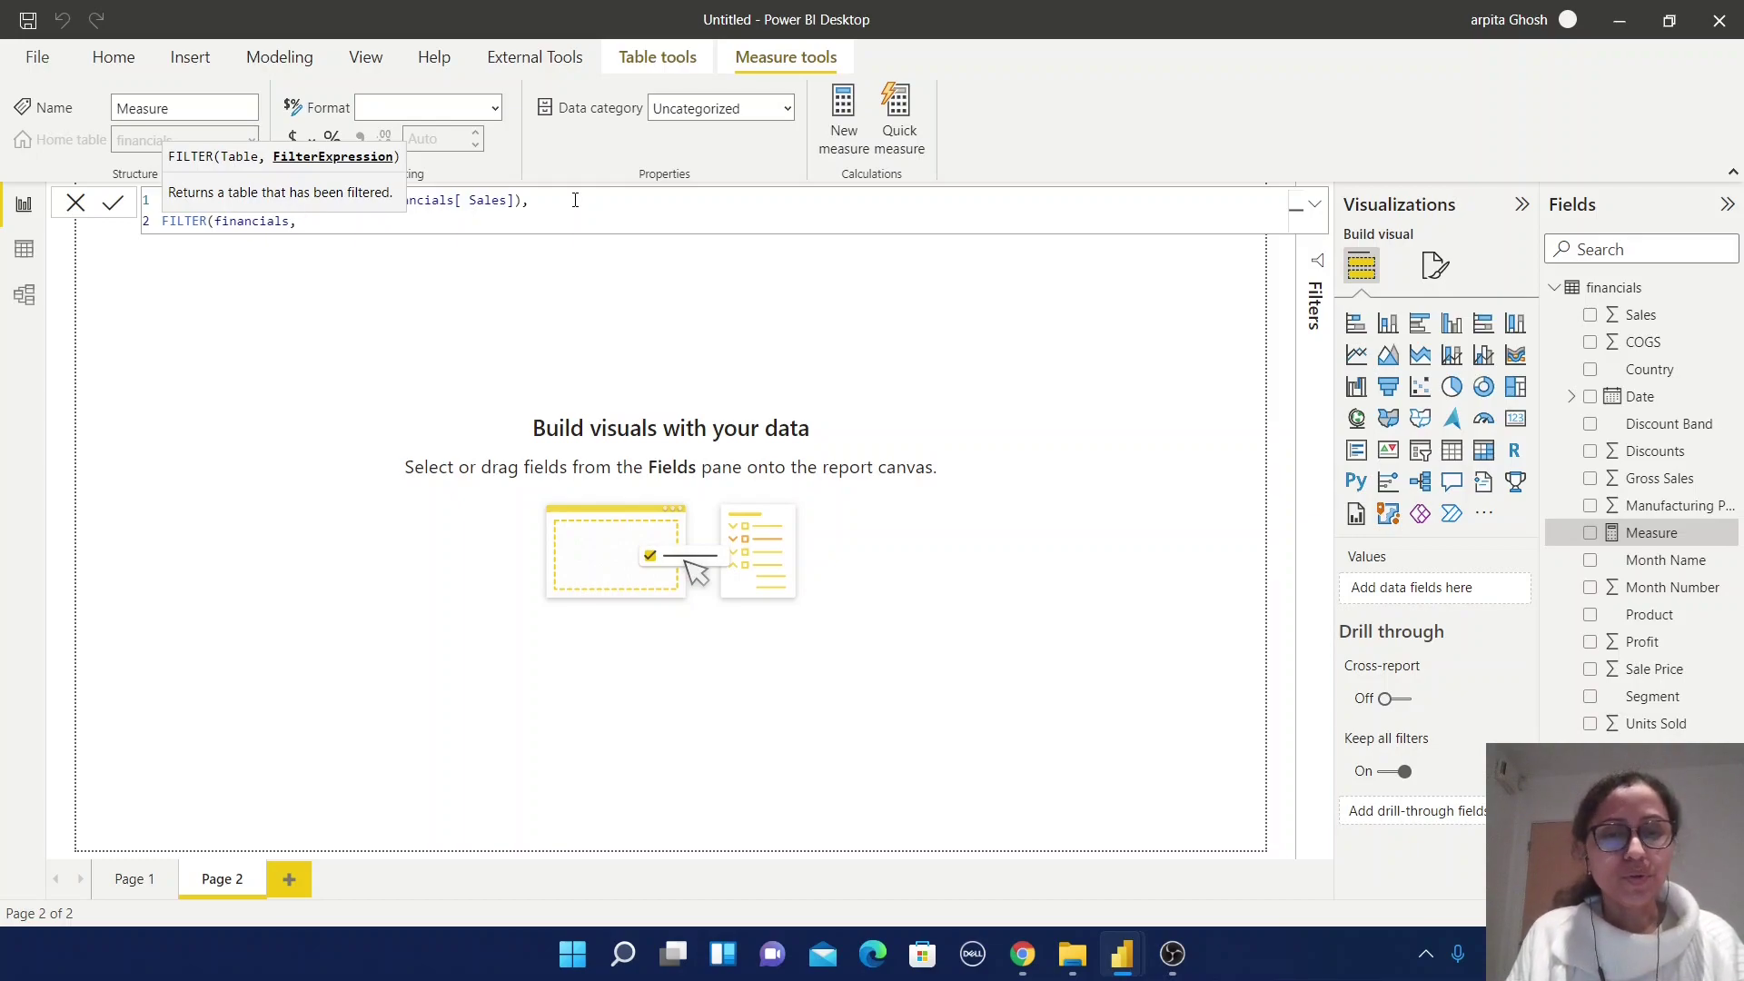
- Finish the filter condition with financials[Year]=2013 and commit Filter_measure
{"action": "type", "text": "year"}
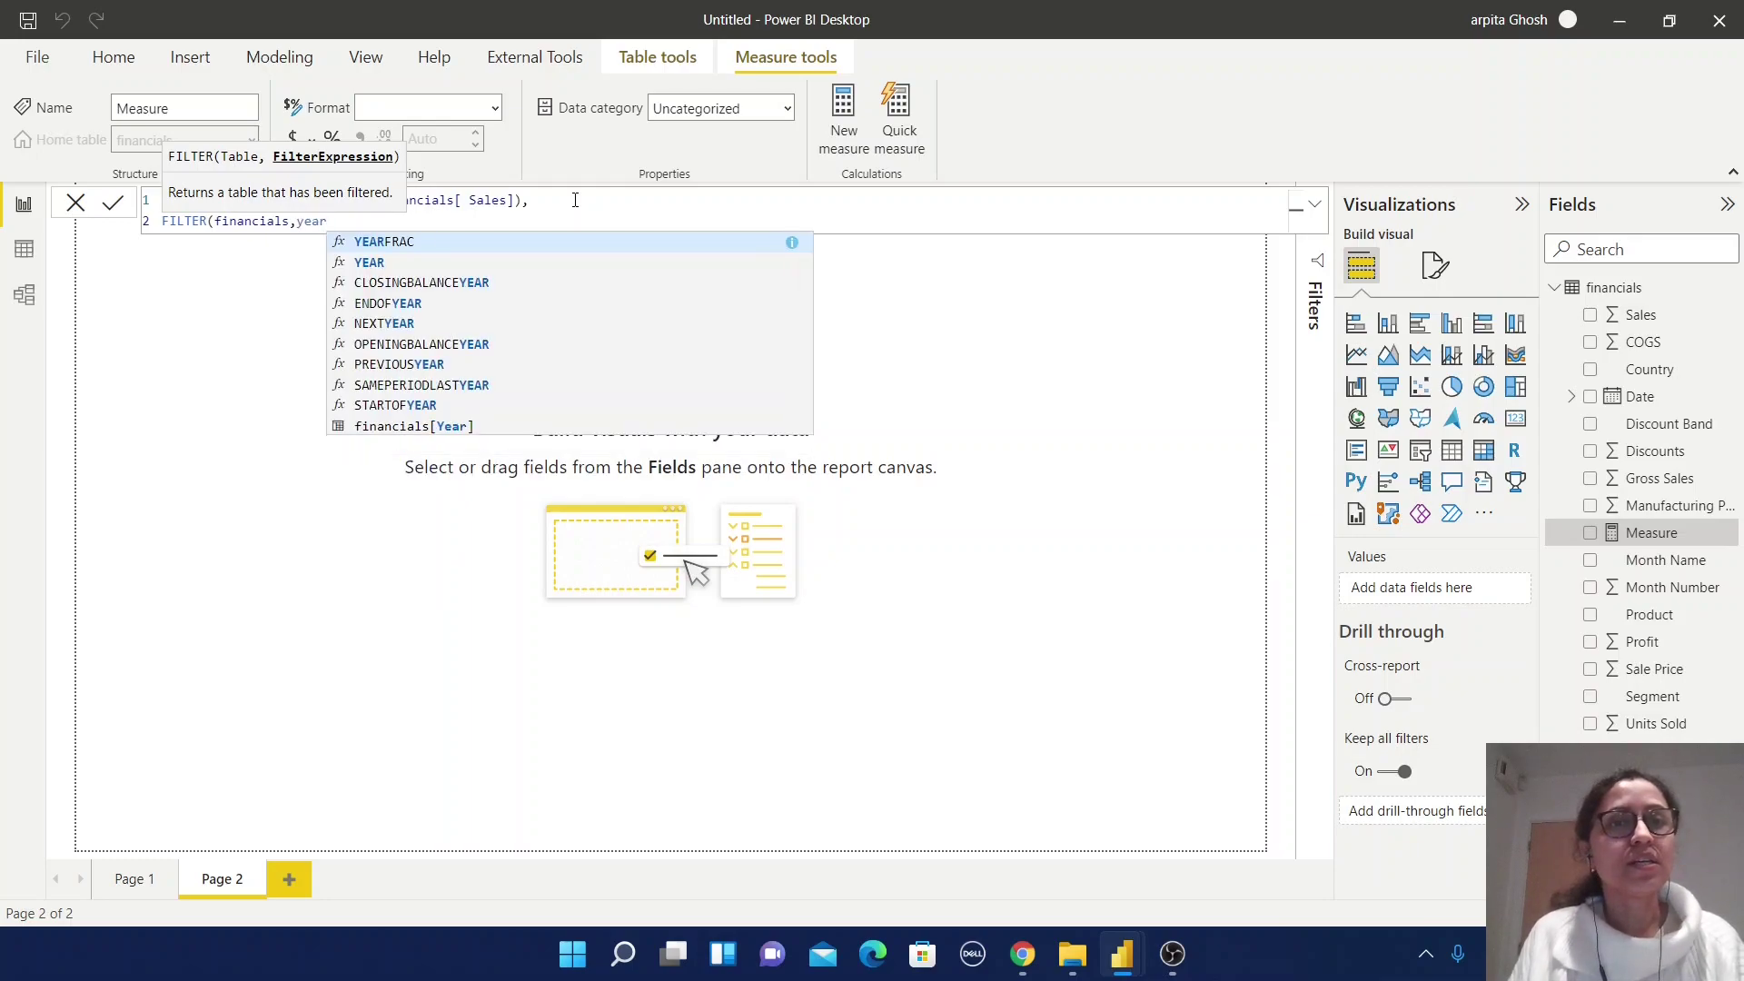
{"action": "left_click", "coordinate": [416, 426]}
{"action": "type", "text": "="}
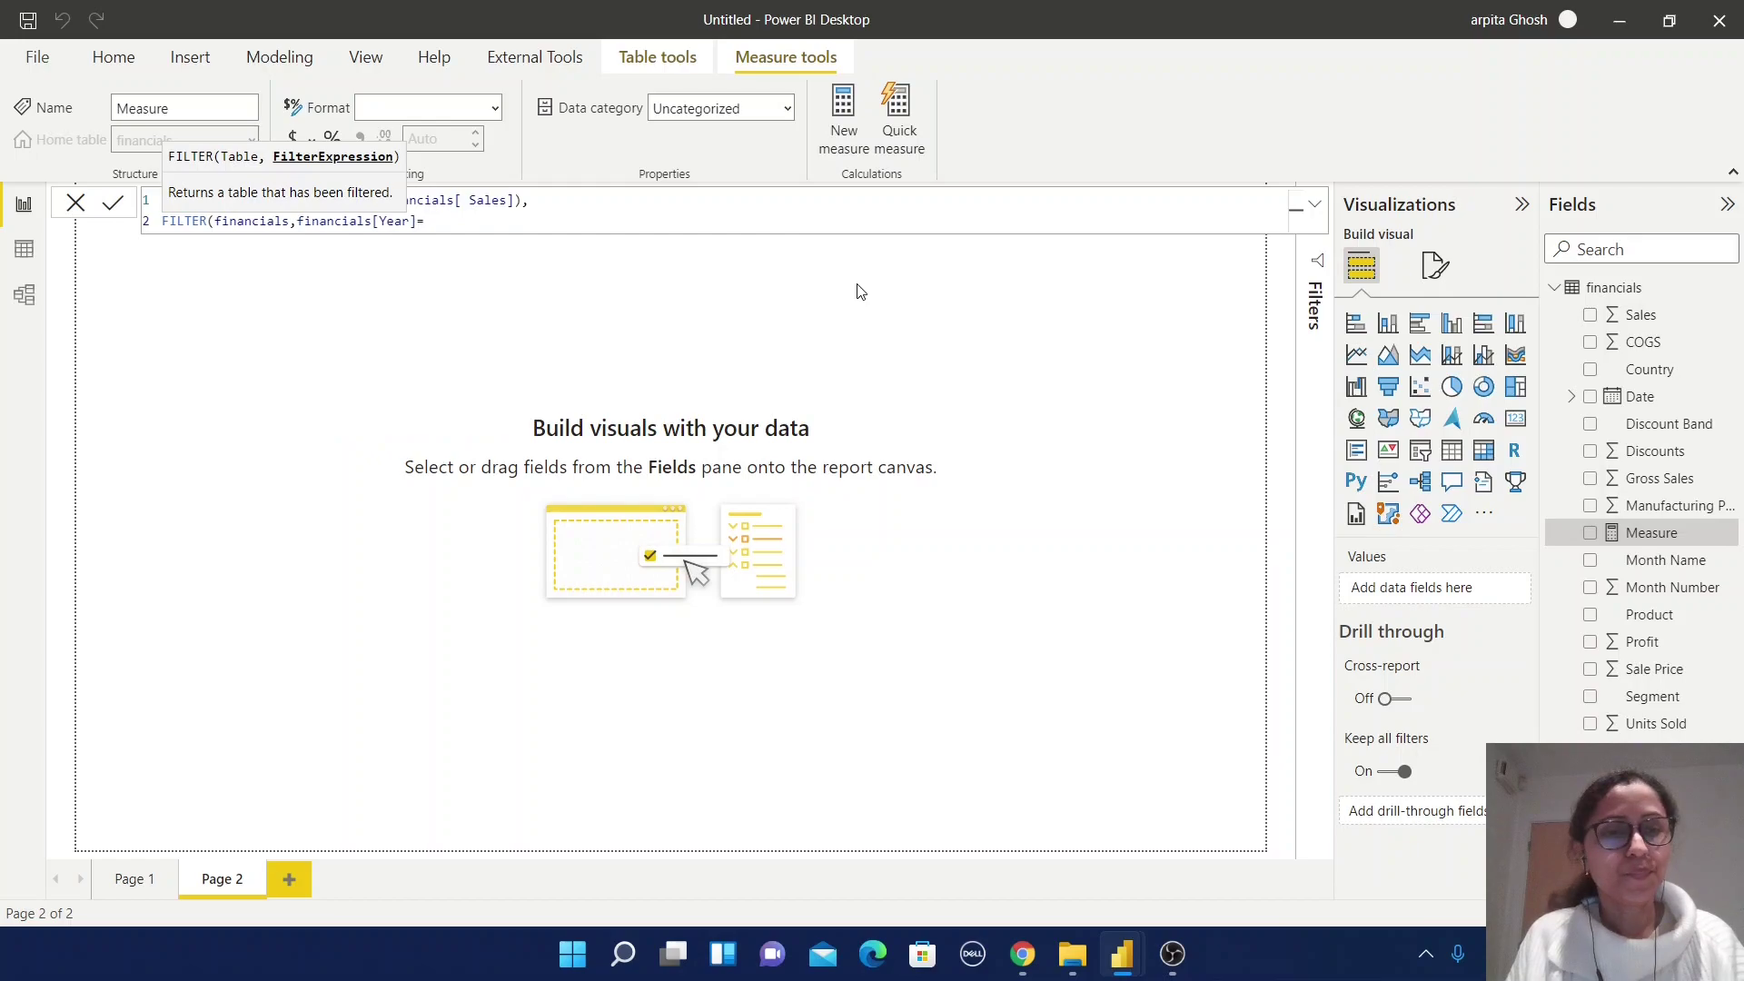
{"action": "type", "text": "2013"}
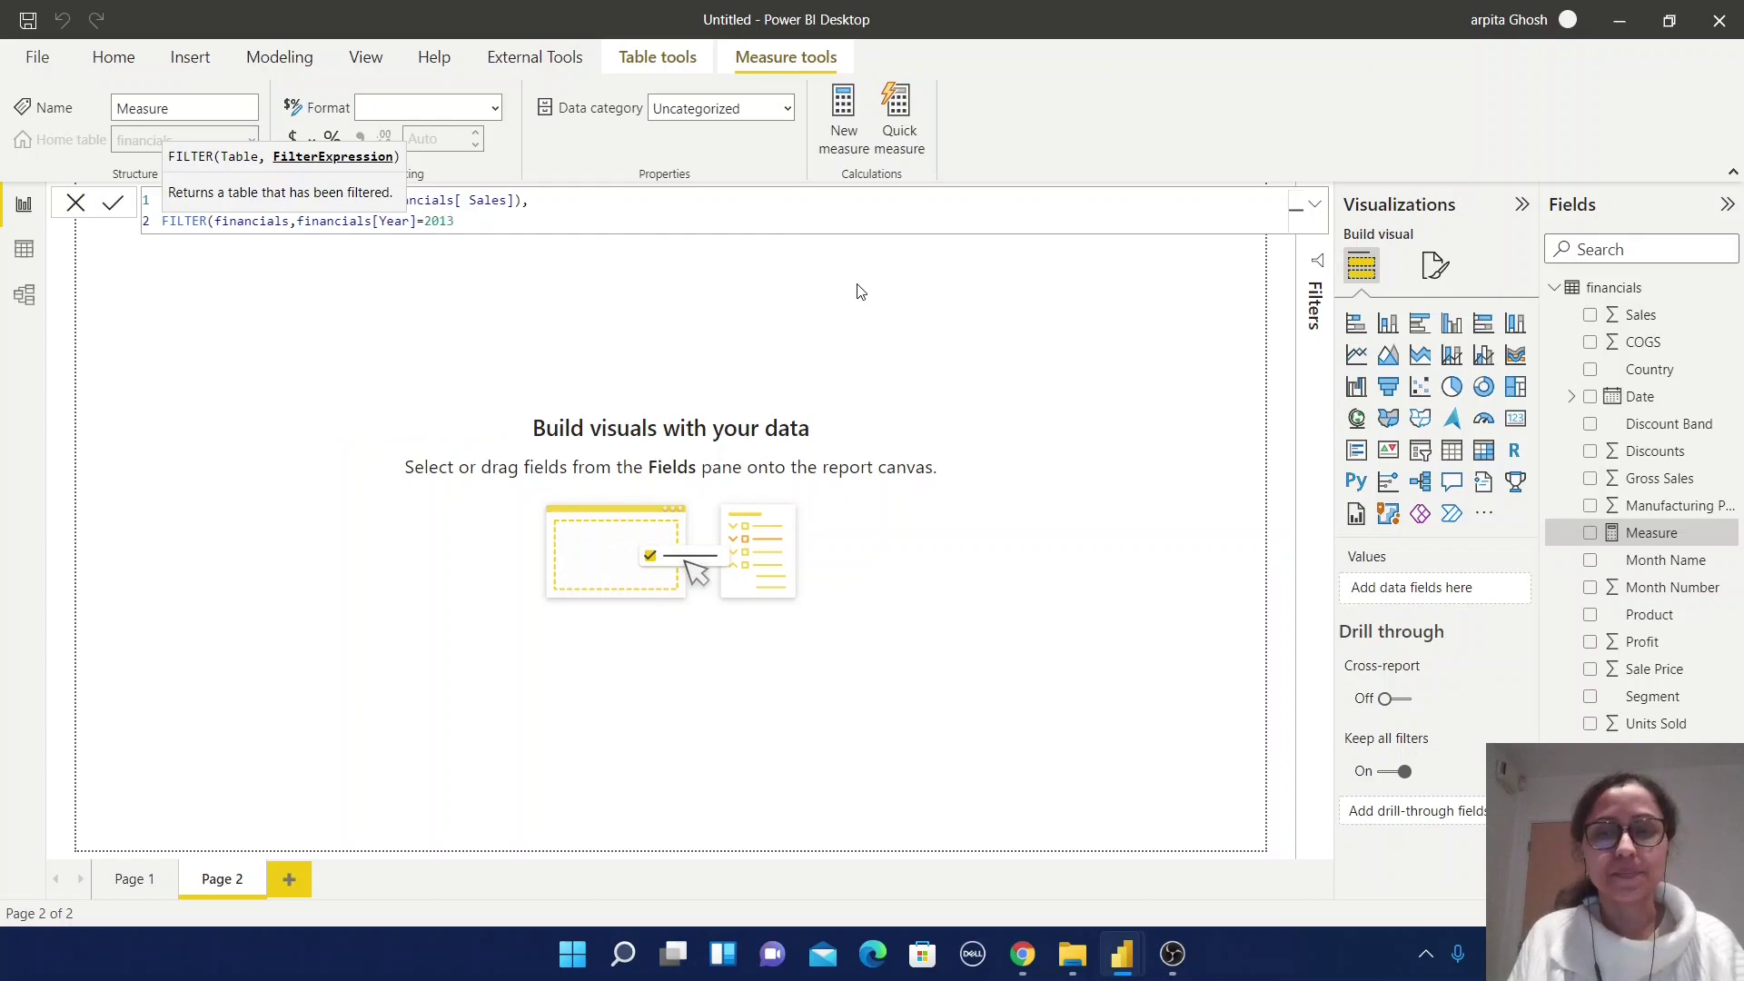
{"action": "type", "text": "))"}
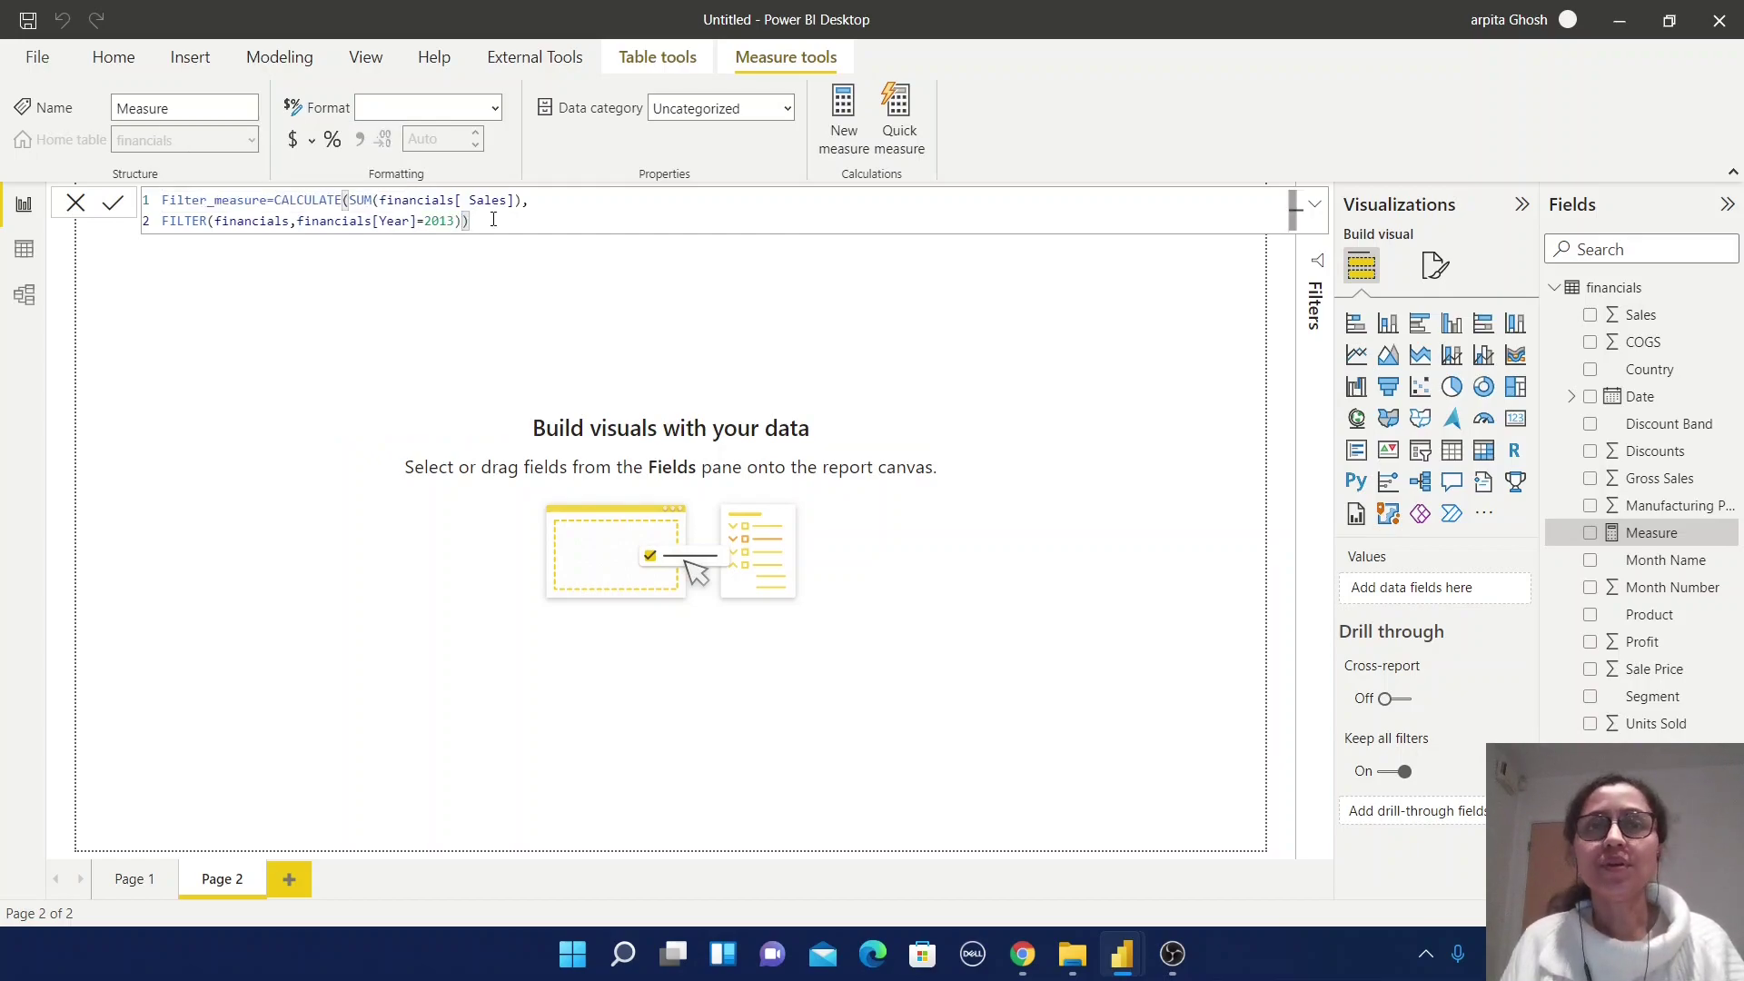
{"action": "left_click", "coordinate": [114, 204]}
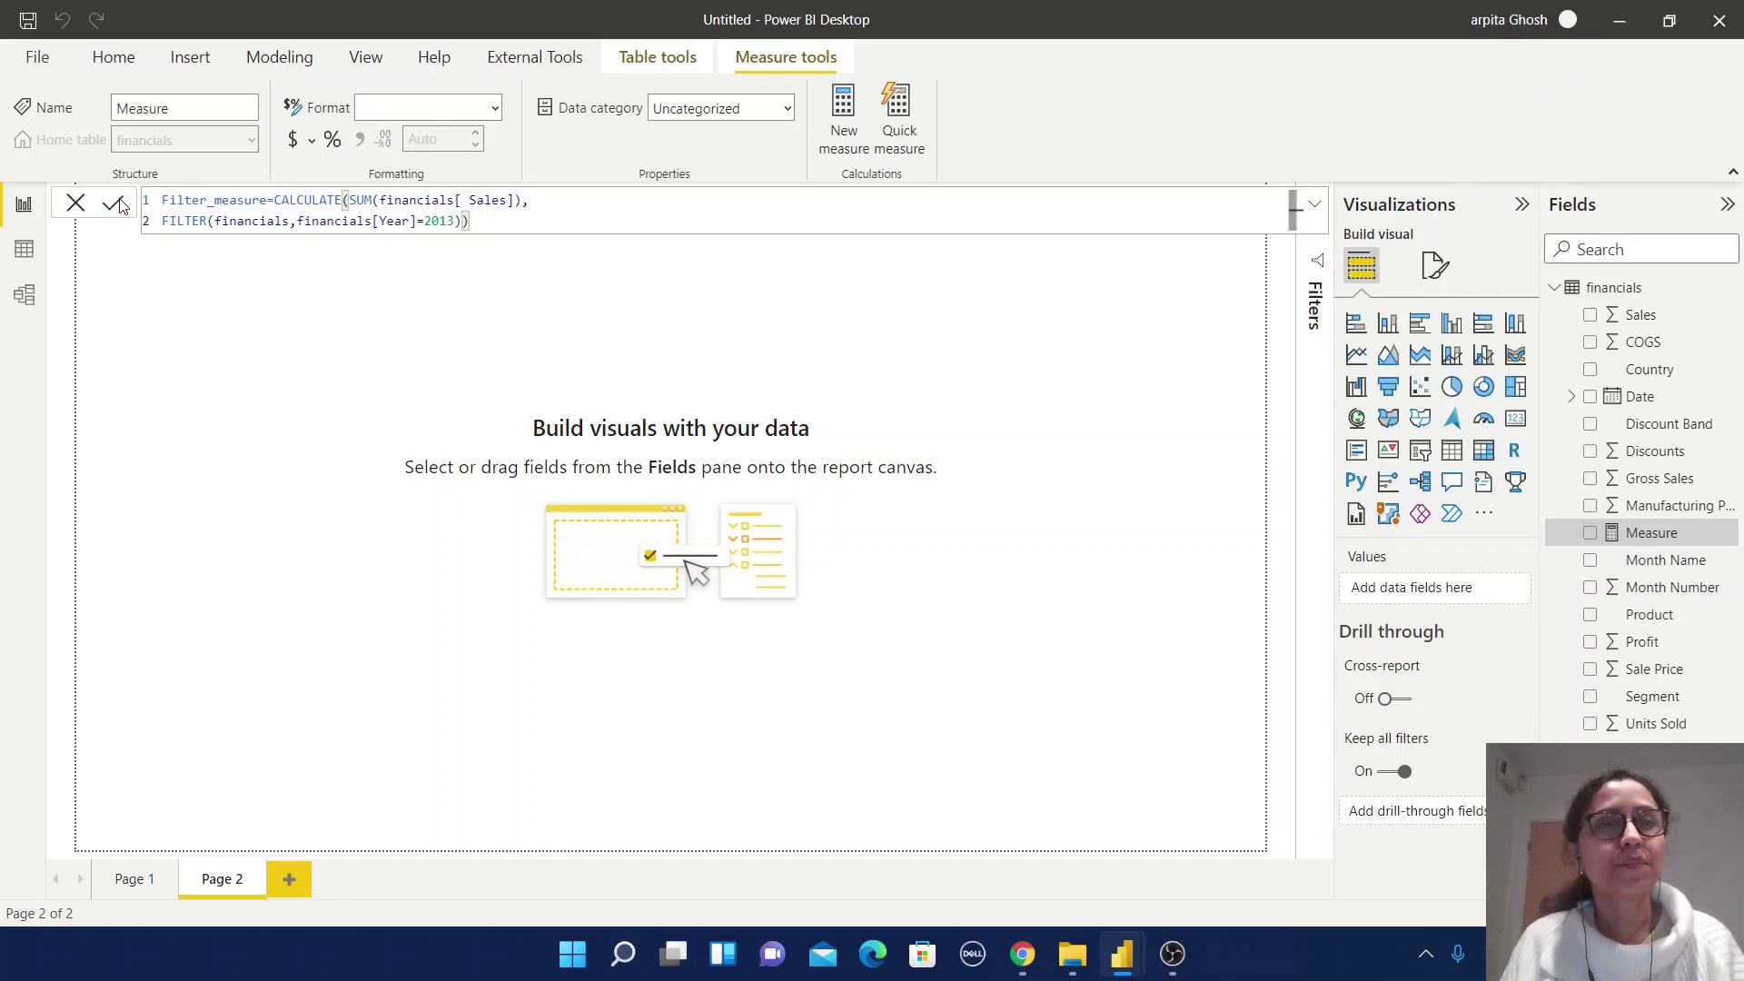
{"action": "left_click", "coordinate": [238, 389]}
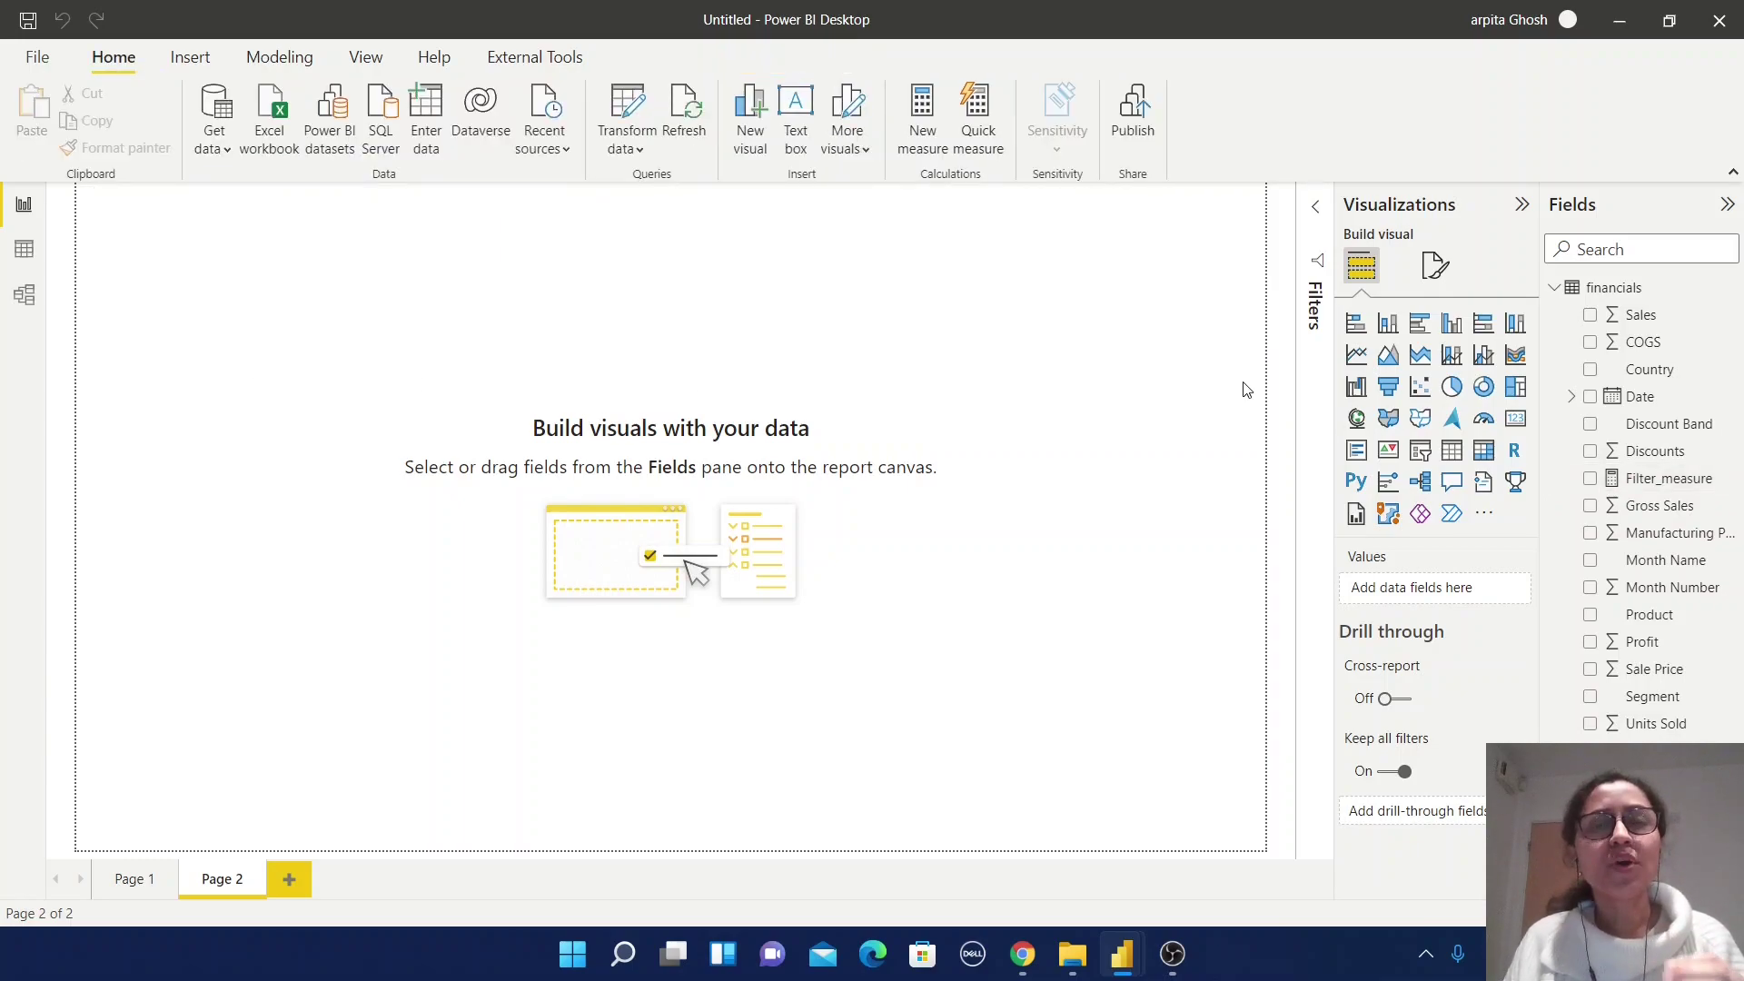
{"action": "left_click", "coordinate": [1616, 288]}
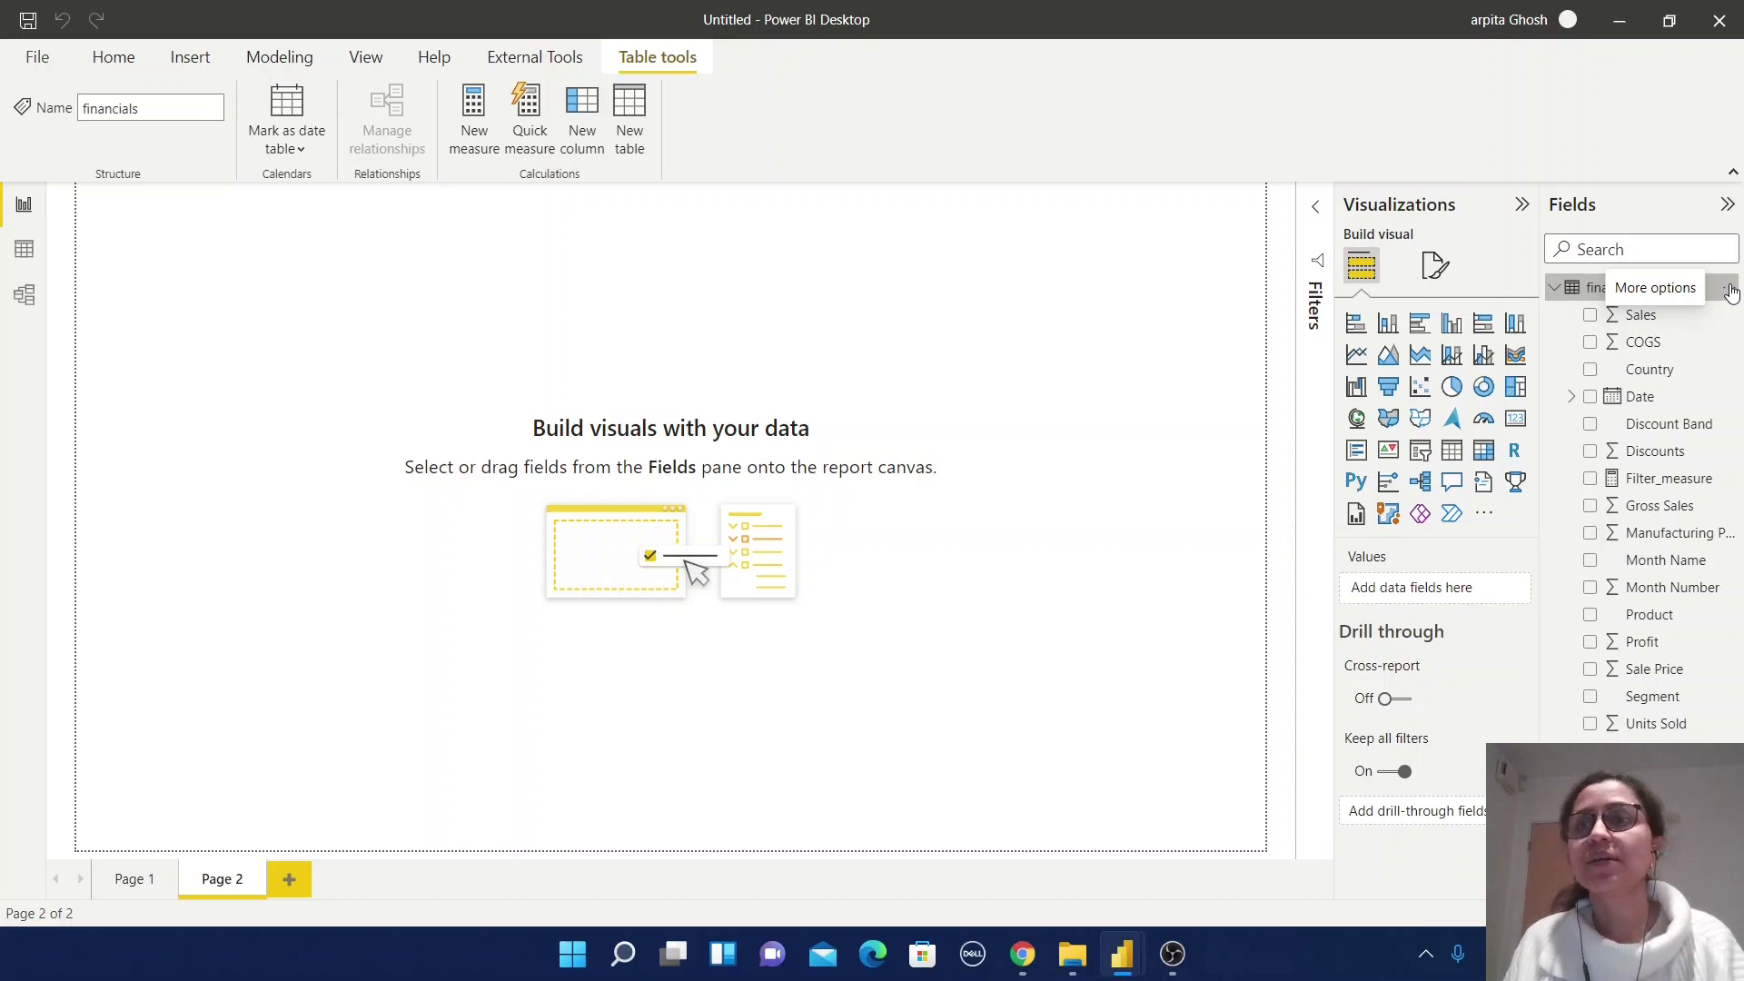
- Start Keepfilter_measure as CALCULATE(SUM(financials[ Sales])
{"action": "left_click", "coordinate": [1728, 290]}
{"action": "key", "text": "Escape"}
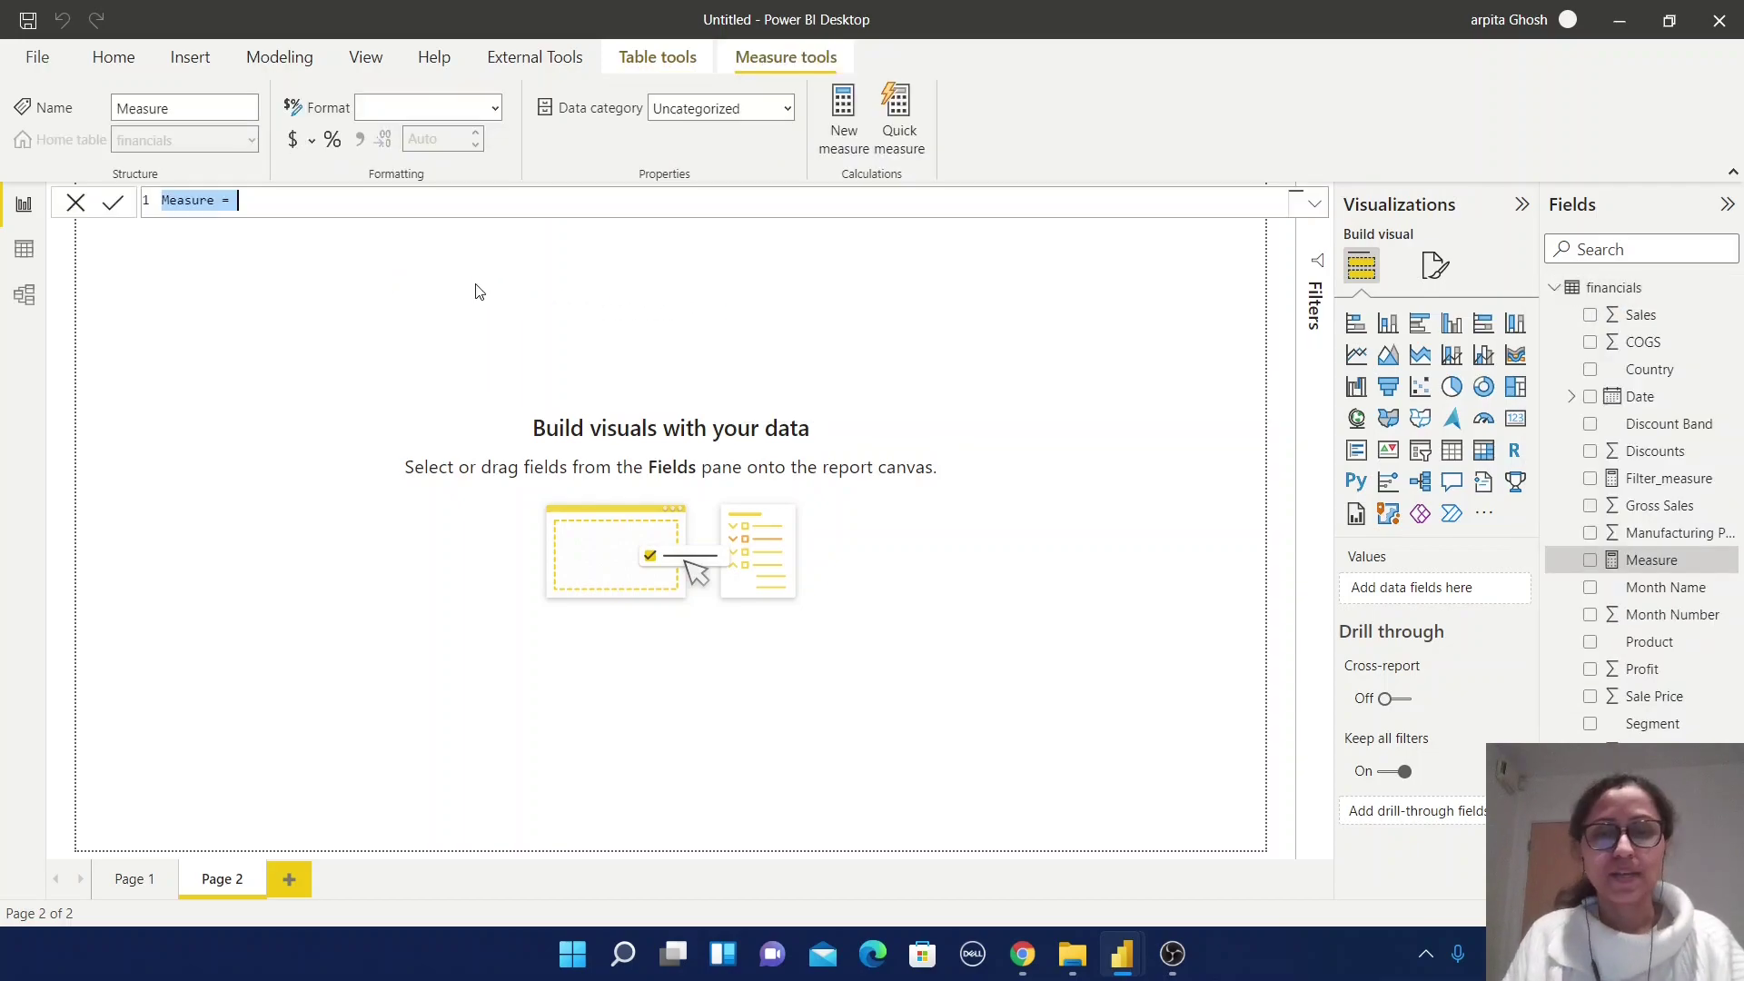
{"action": "type", "text": "Keep"}
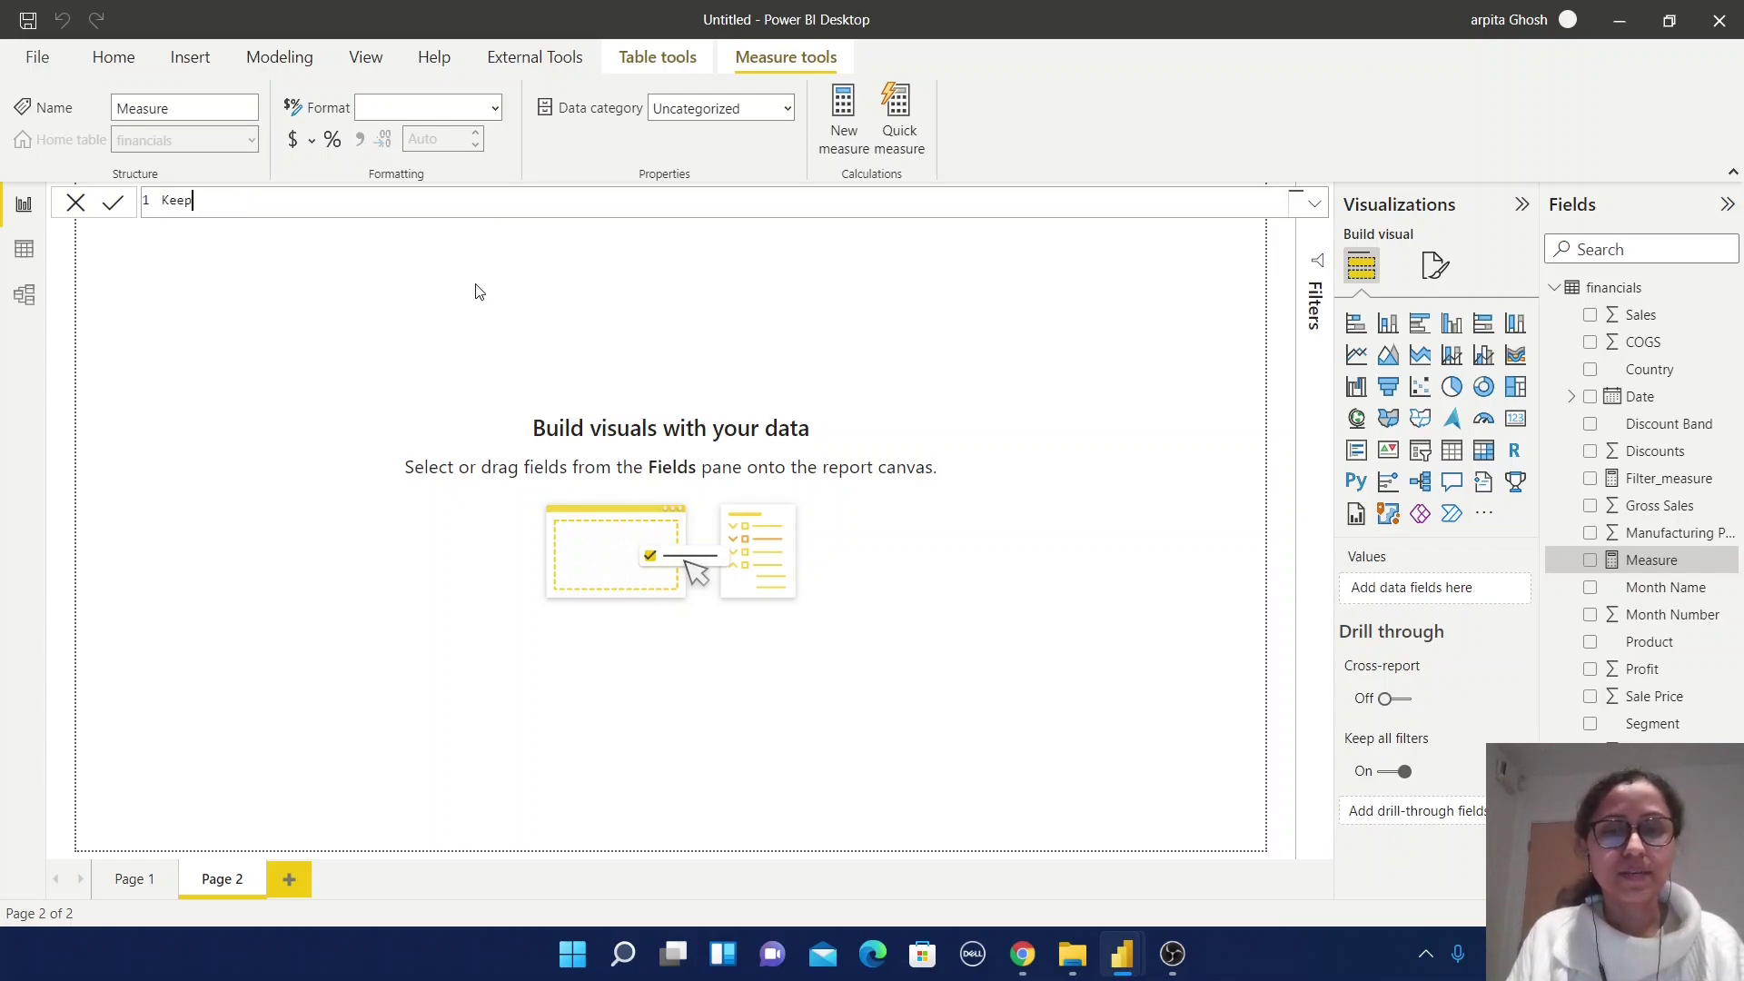
{"action": "type", "text": "filter"}
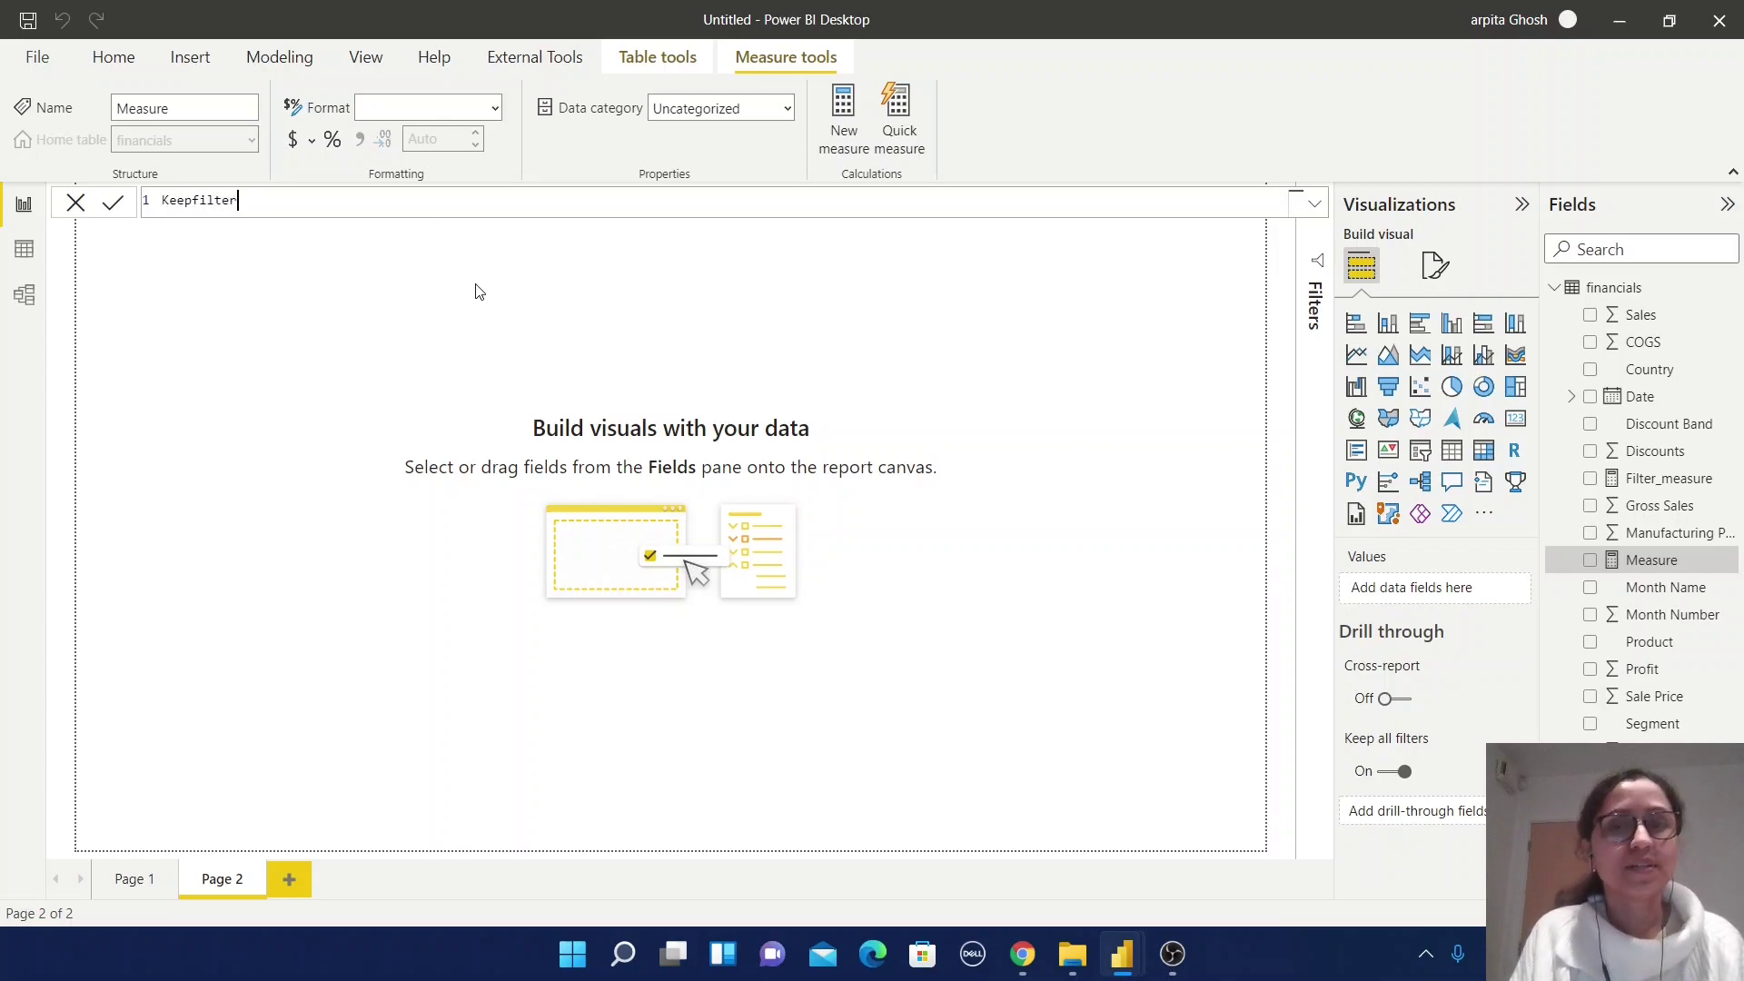
{"action": "type", "text": "_measure"}
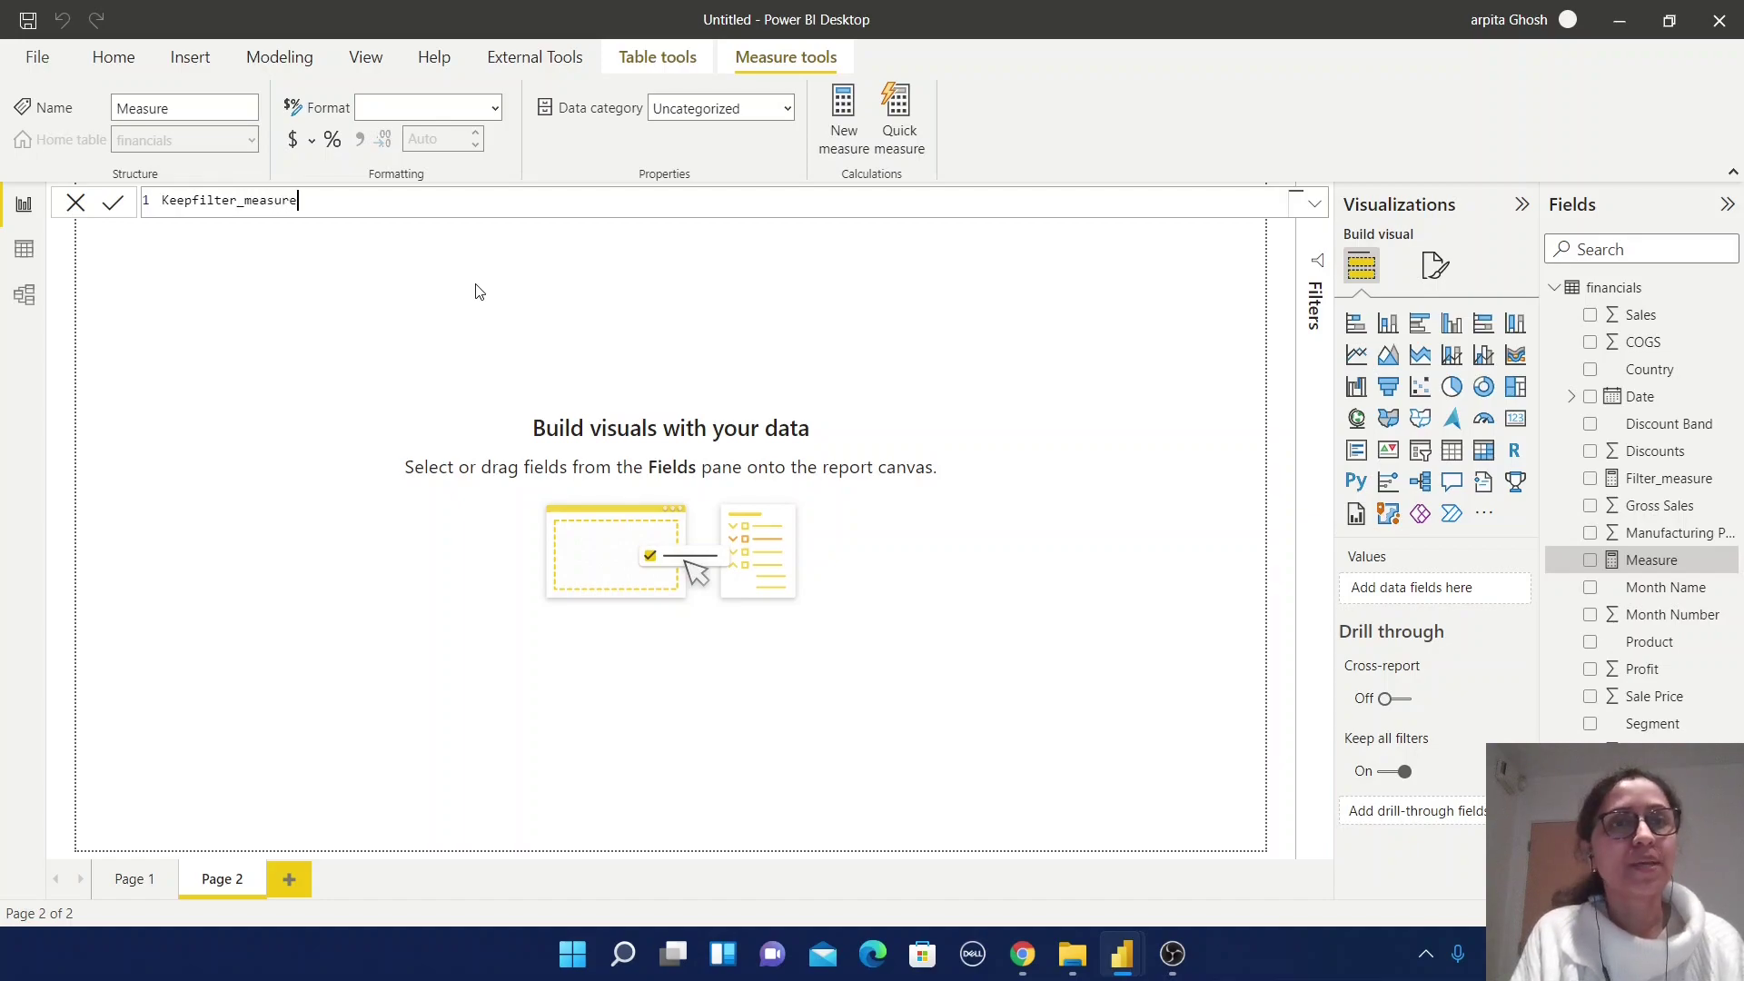
{"action": "type", "text": "=CAL"}
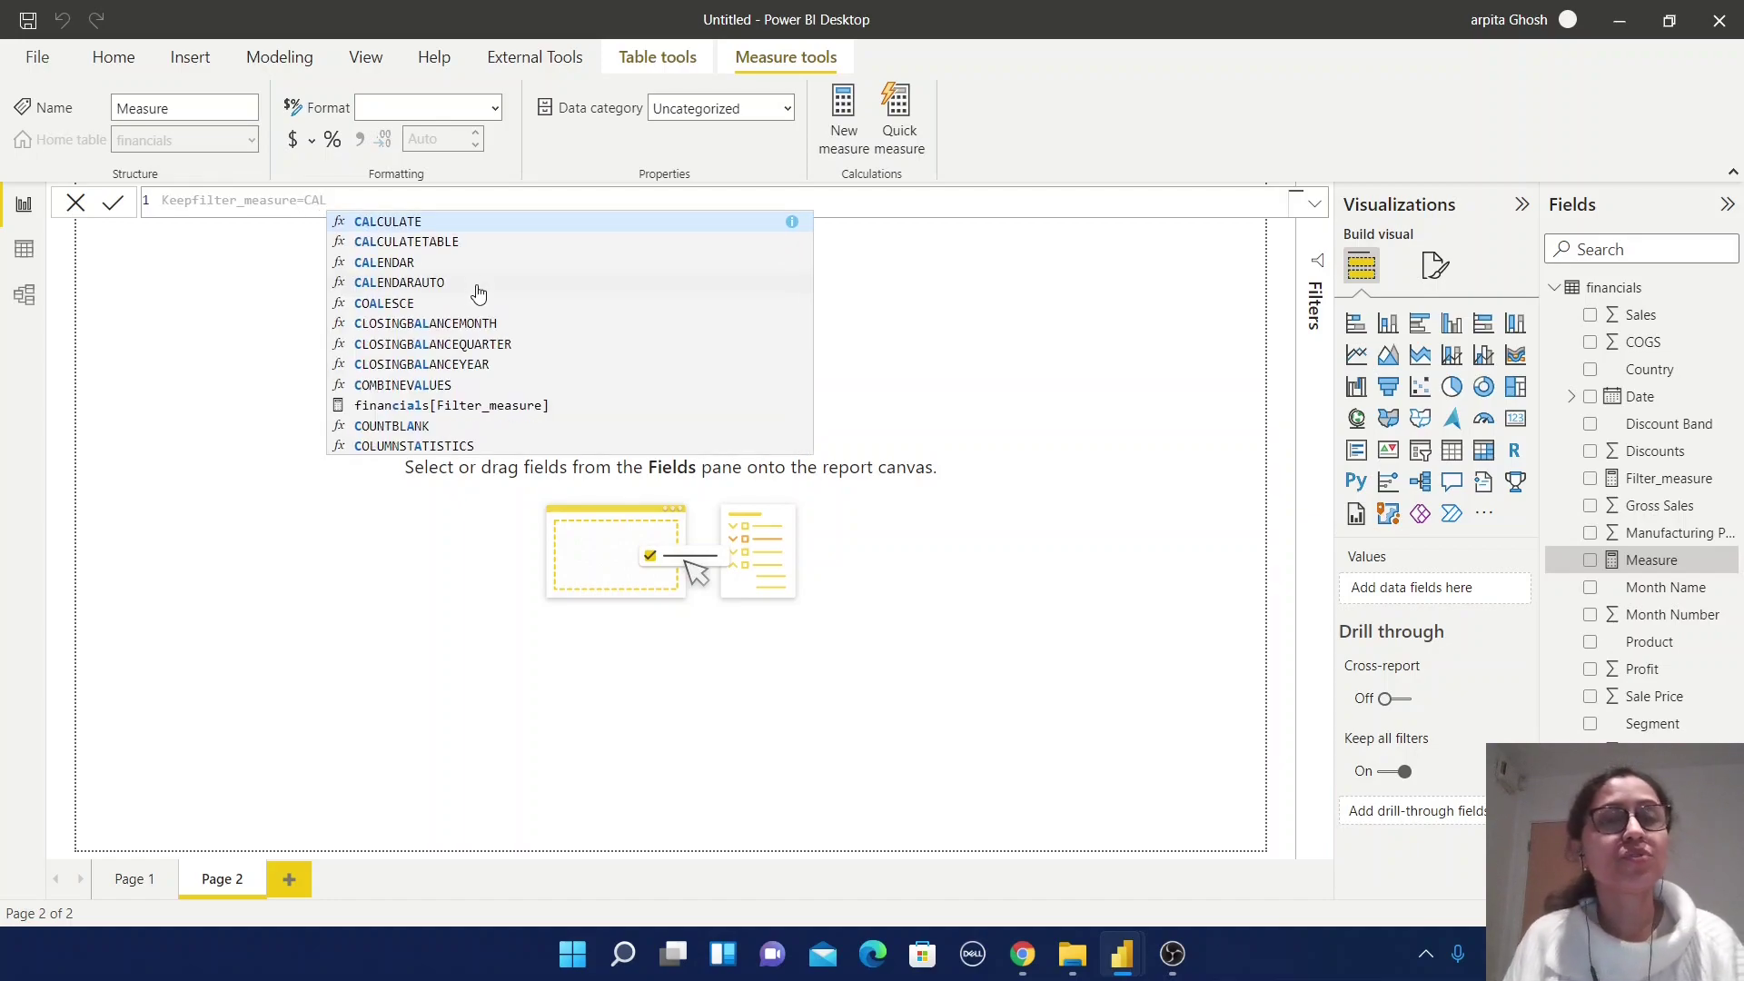
{"action": "left_click", "coordinate": [432, 225]}
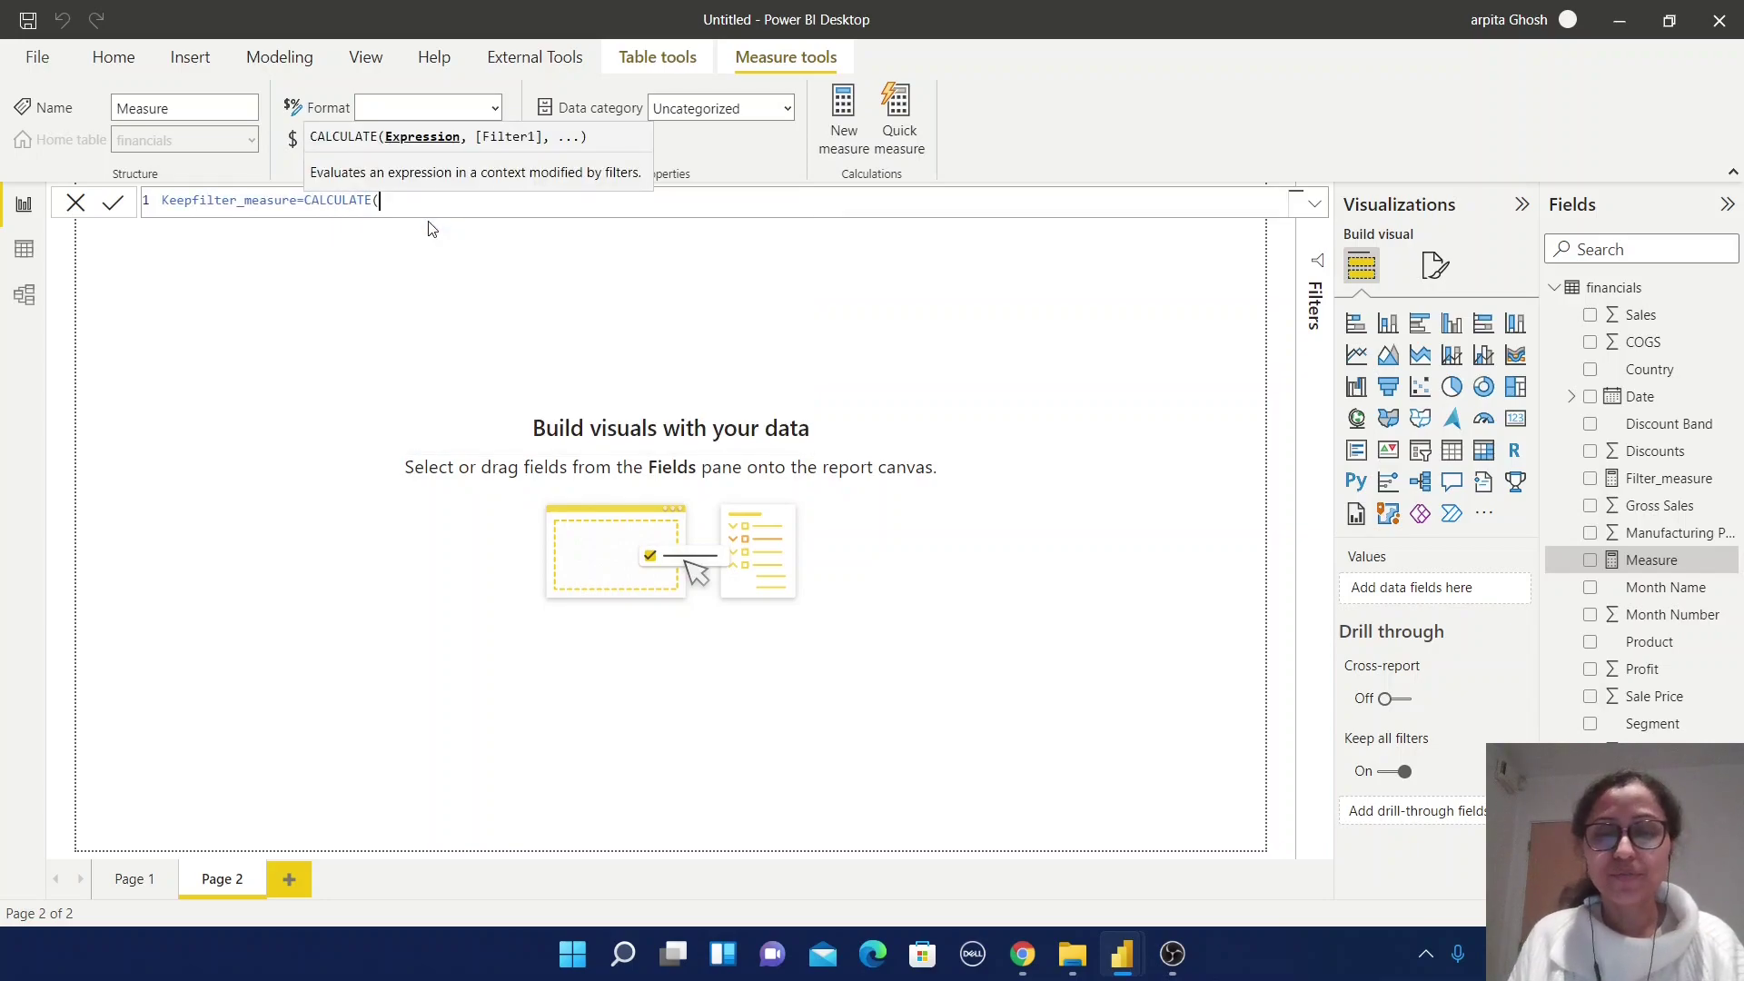
{"action": "type", "text": "SUM("}
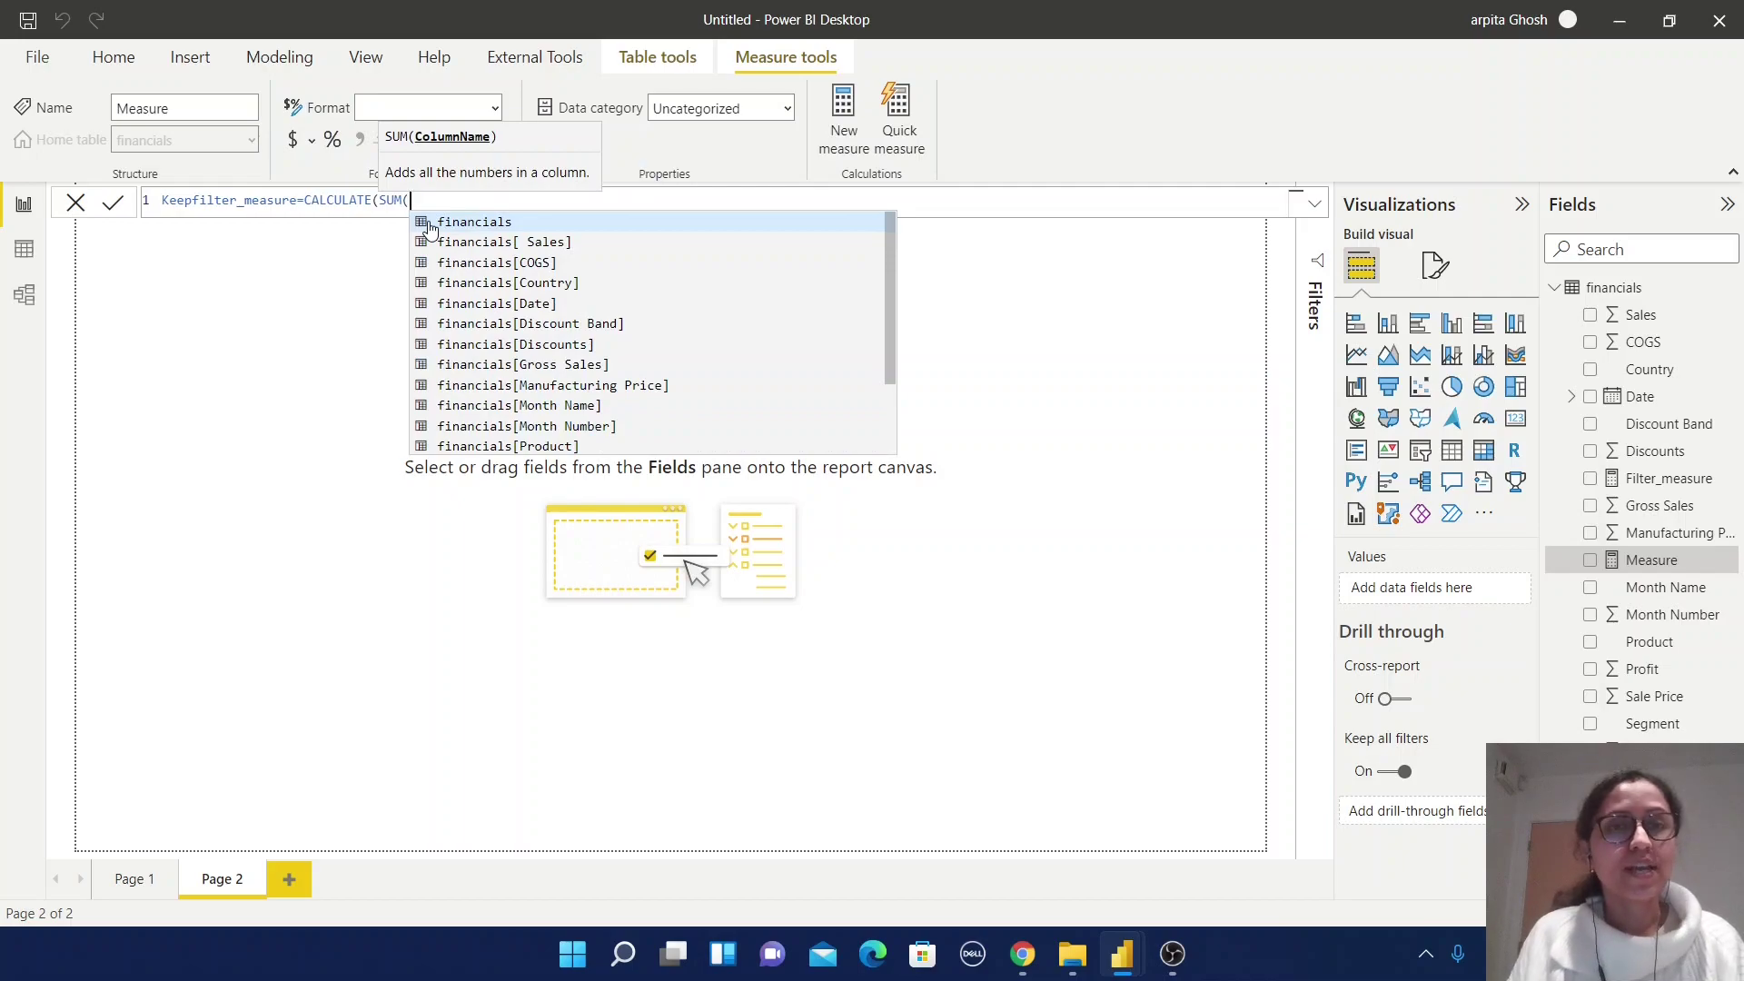
{"action": "left_click", "coordinate": [498, 243]}
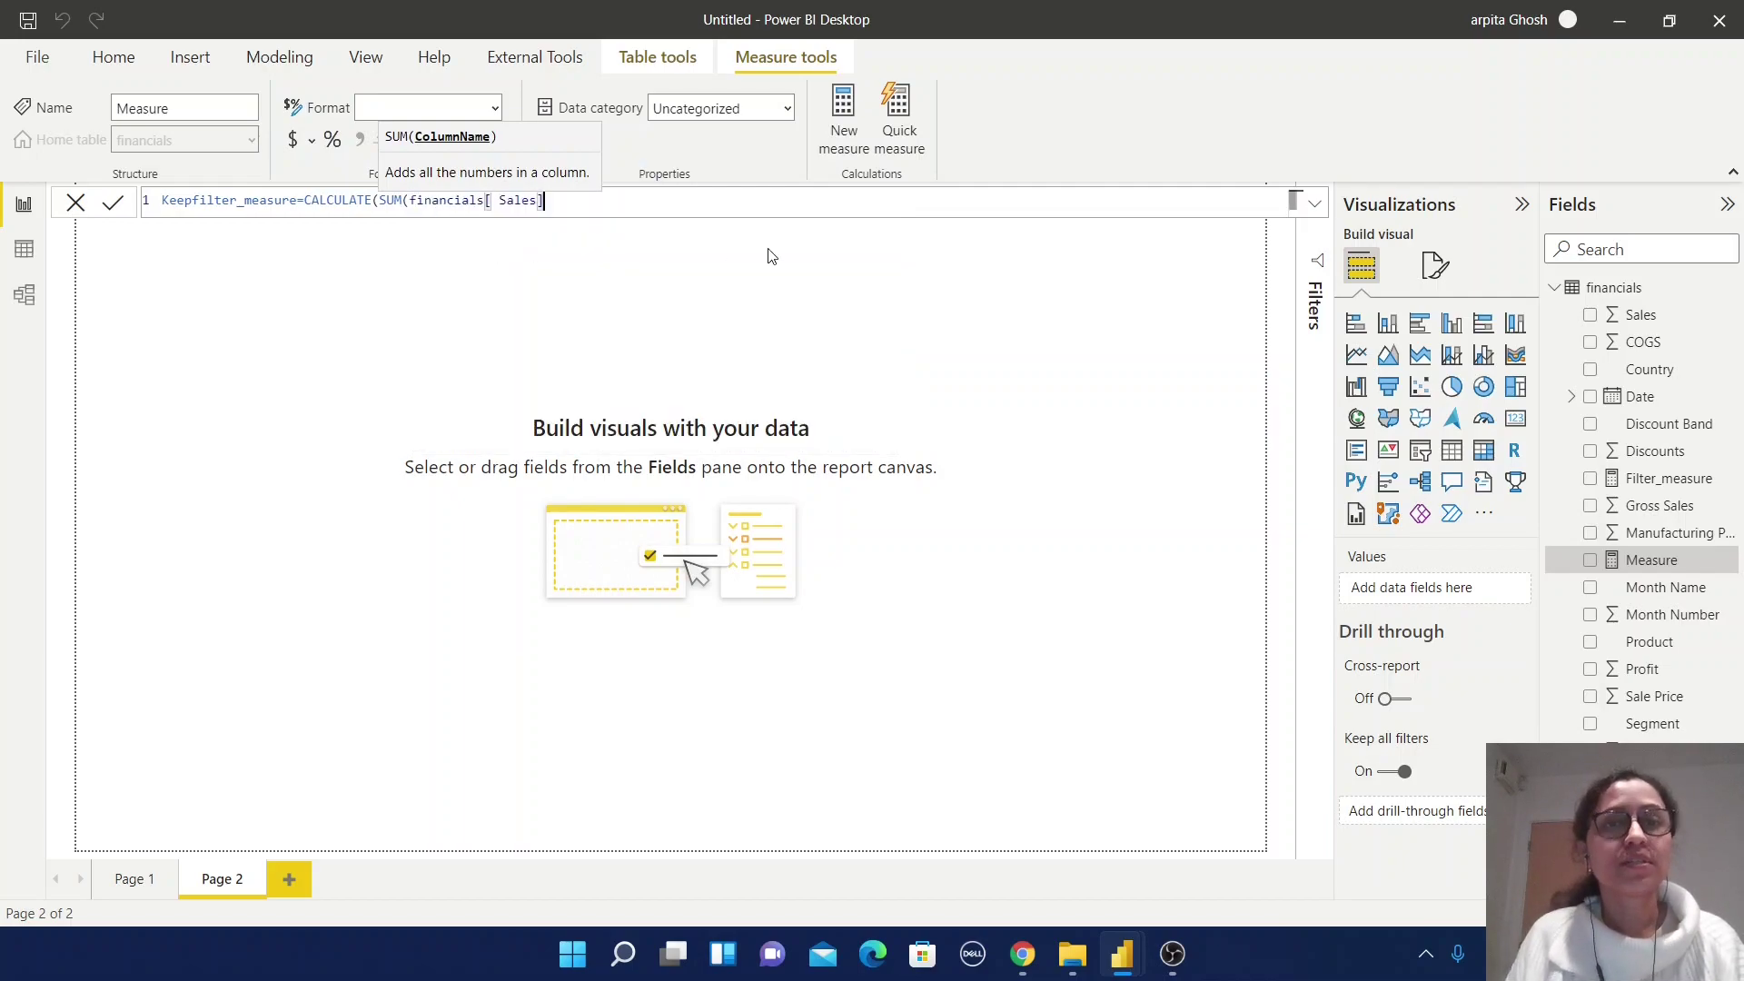
- Add KEEPFILTERS(financials[Year]=2013) as the filter and commit the measure
{"action": "type", "text": "), "}
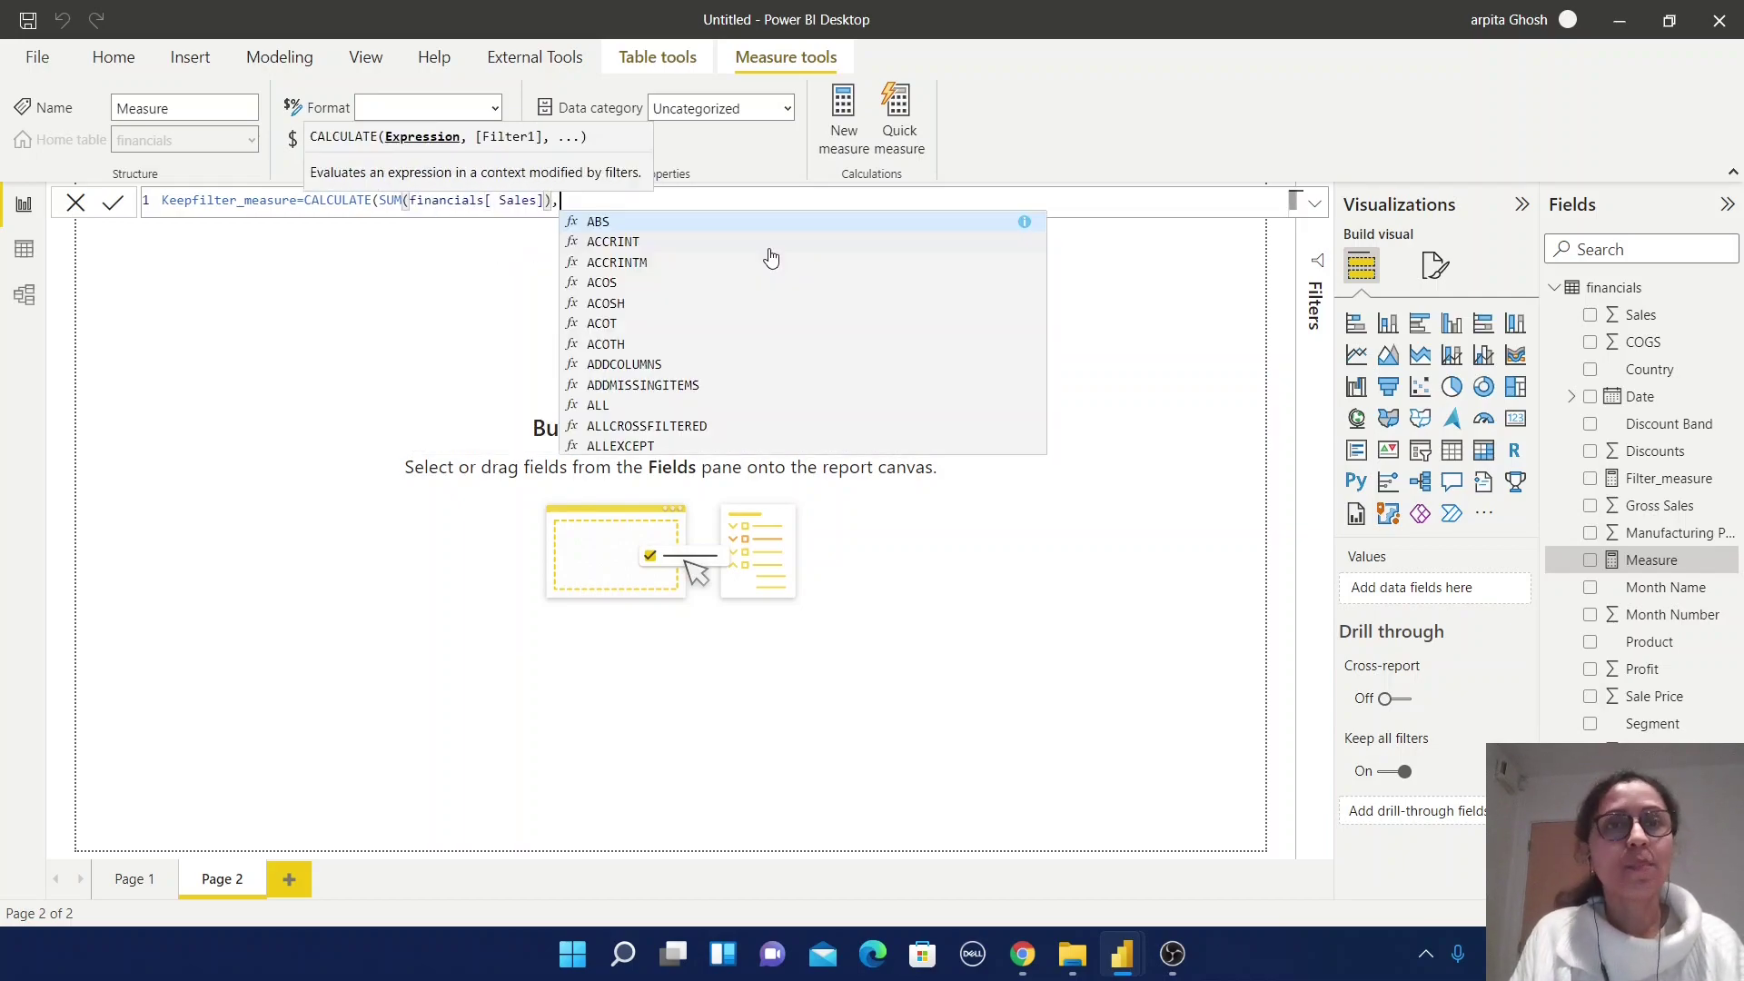
{"action": "type", "text": "KE"}
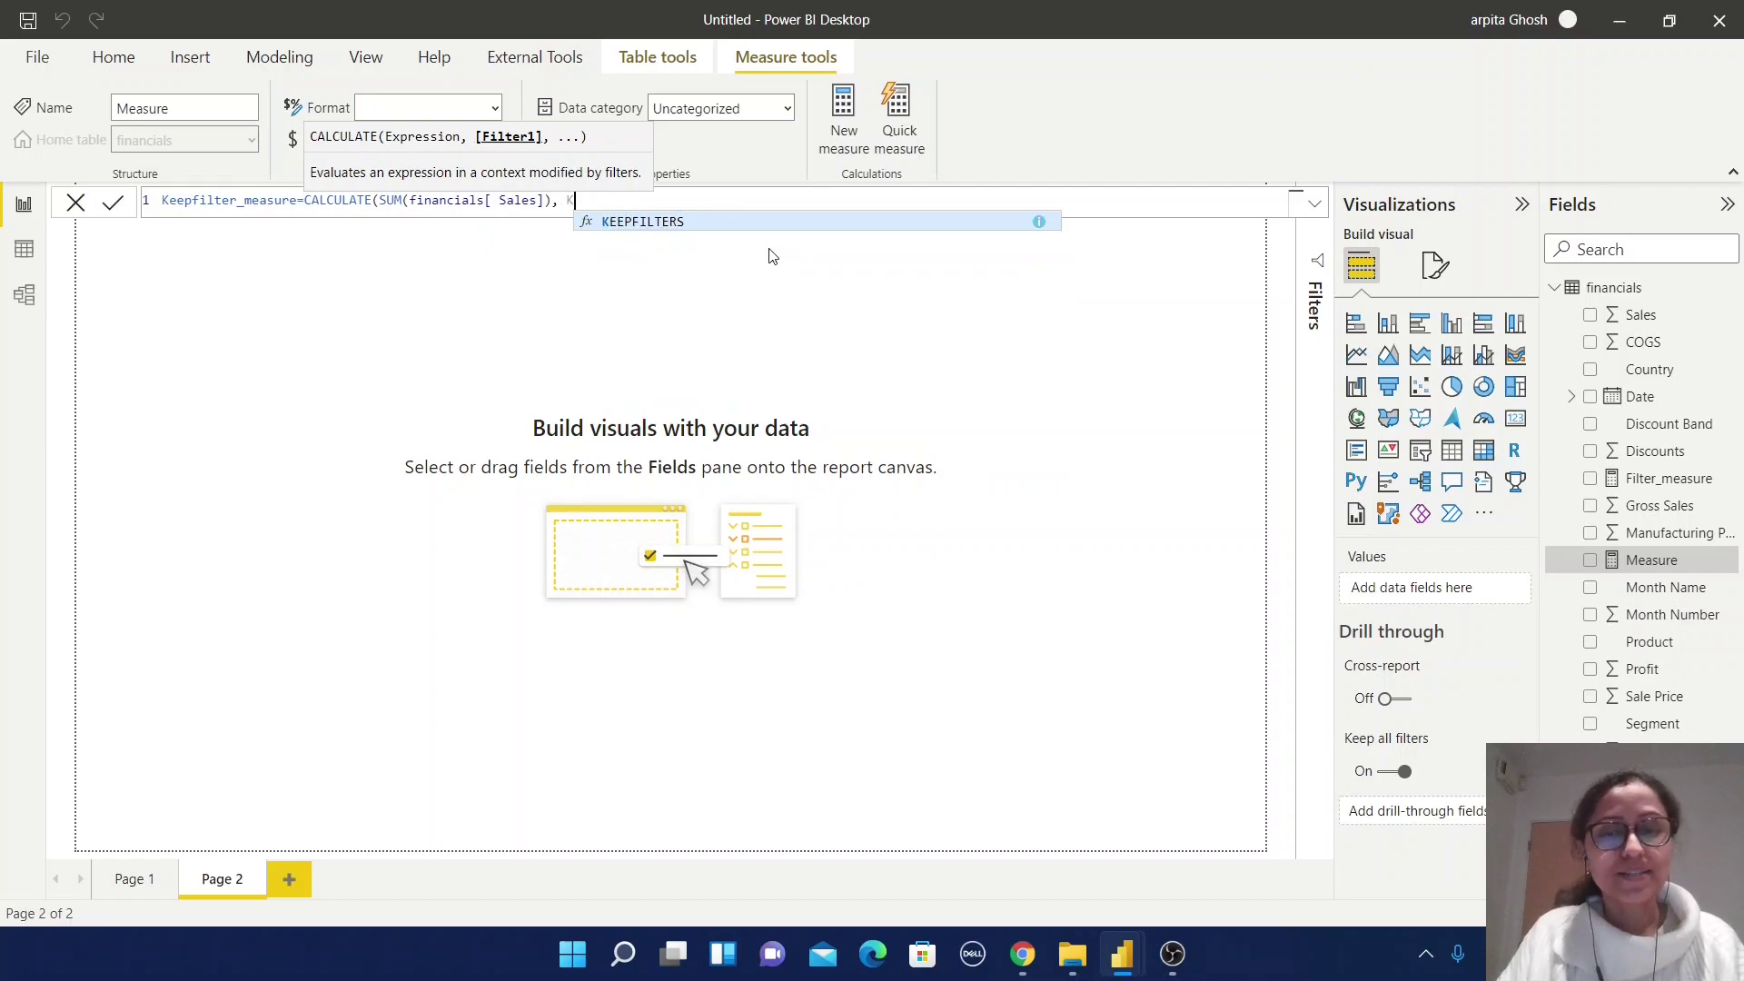
{"action": "key", "text": "BackSpace"}
{"action": "type", "text": "e"}
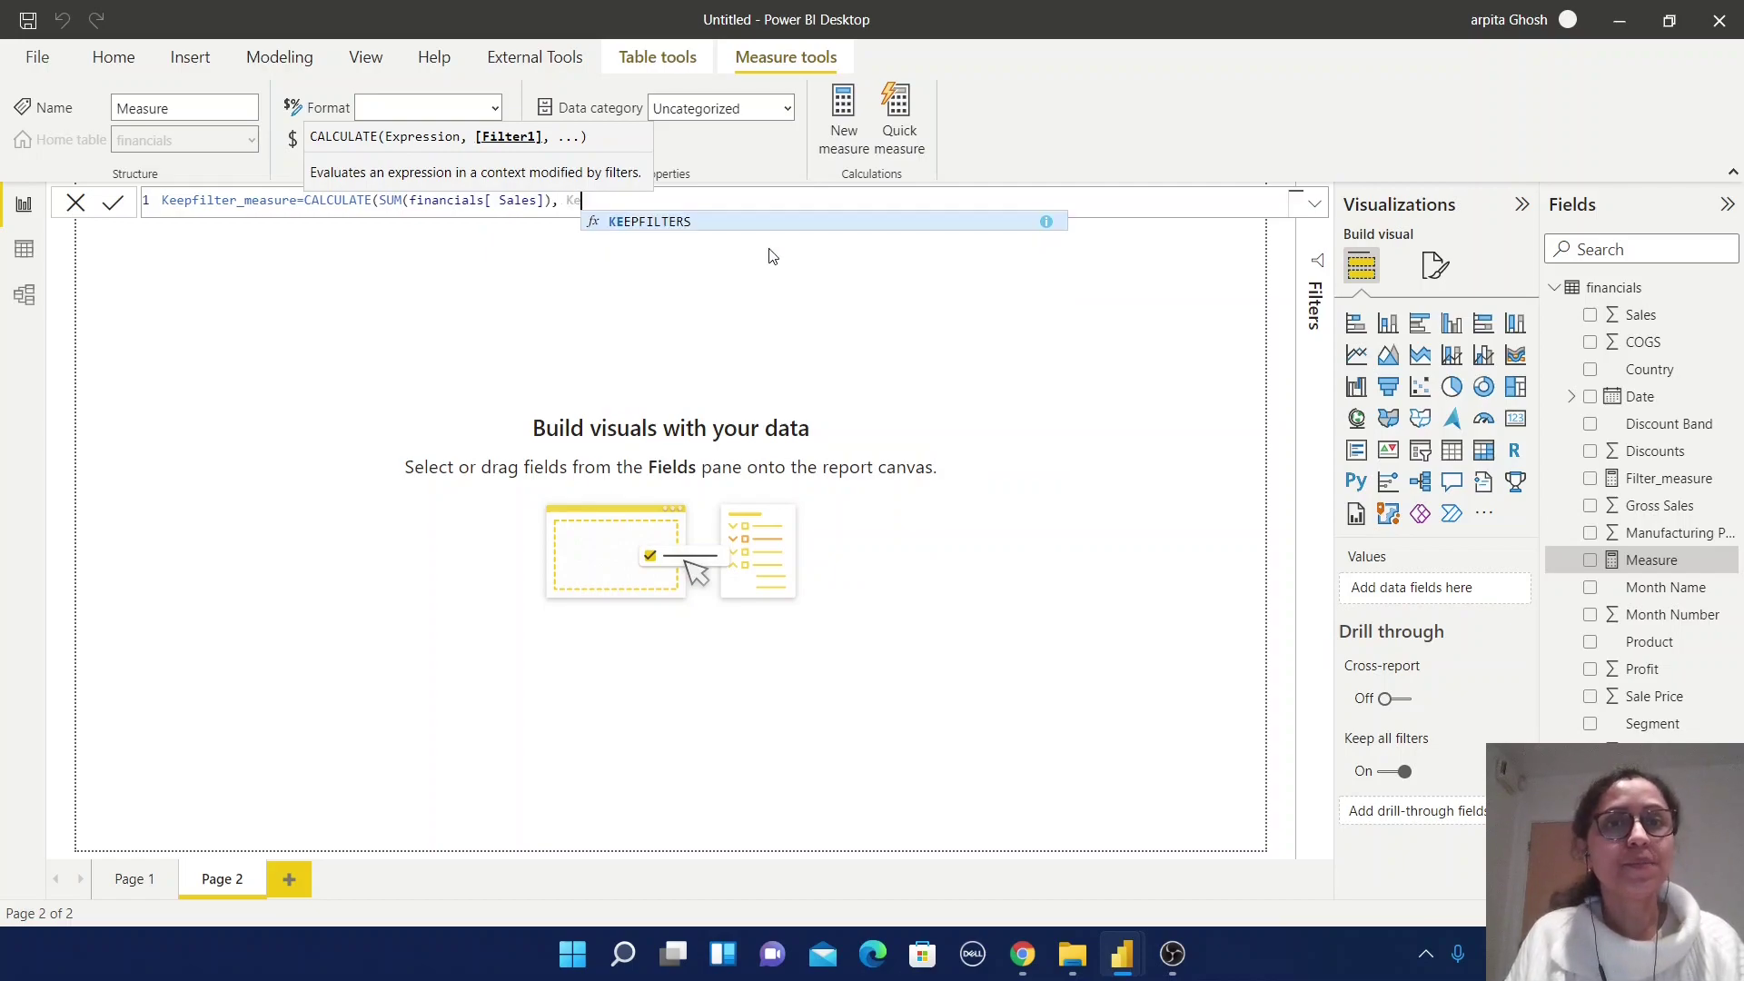
{"action": "left_click", "coordinate": [685, 222]}
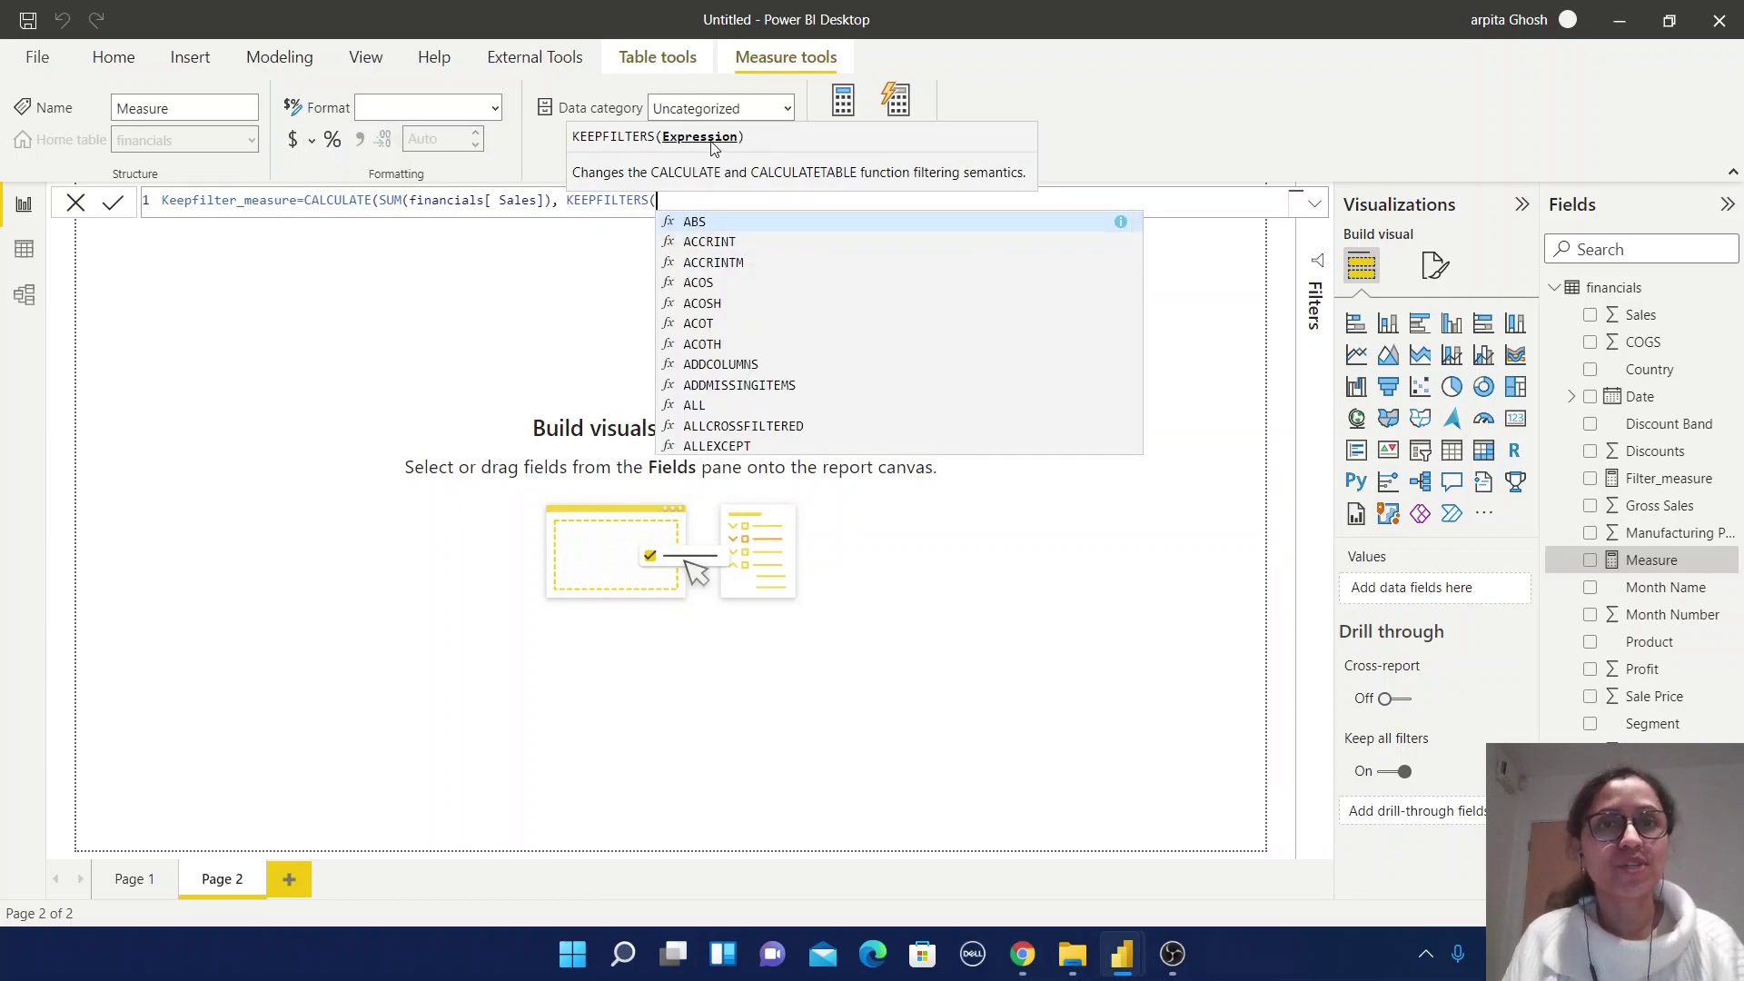
{"action": "type", "text": "year"}
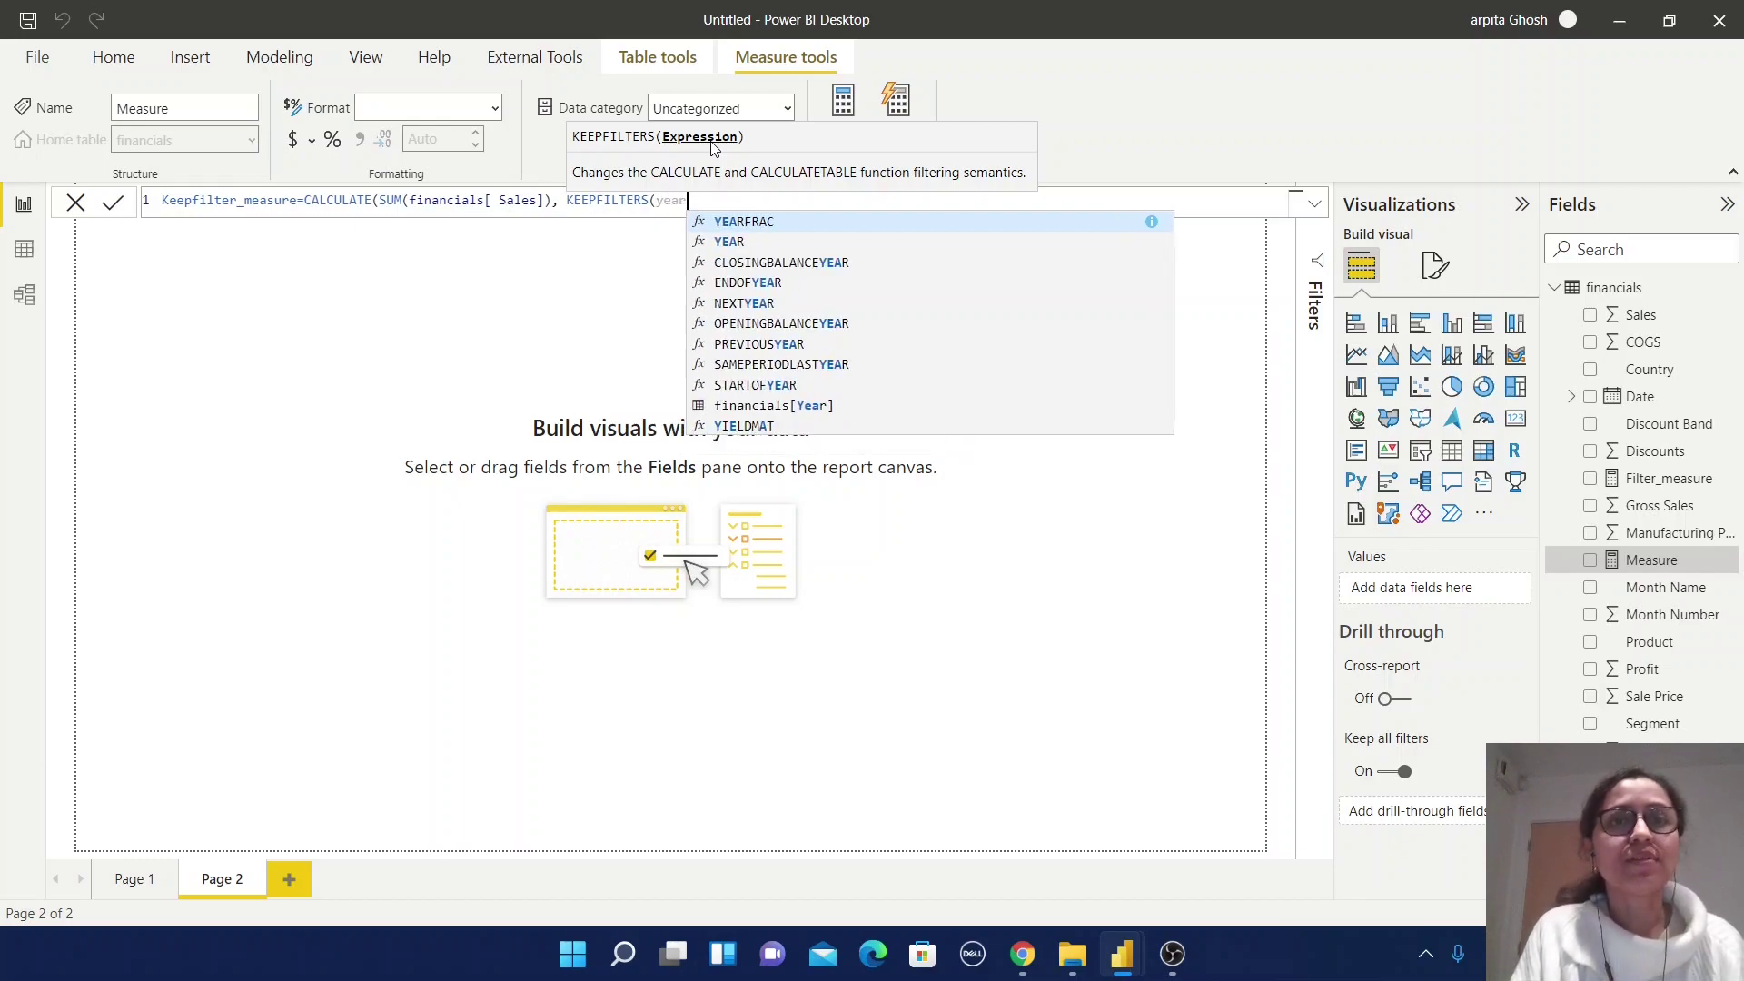
{"action": "left_click", "coordinate": [786, 410]}
{"action": "type", "text": "=2"}
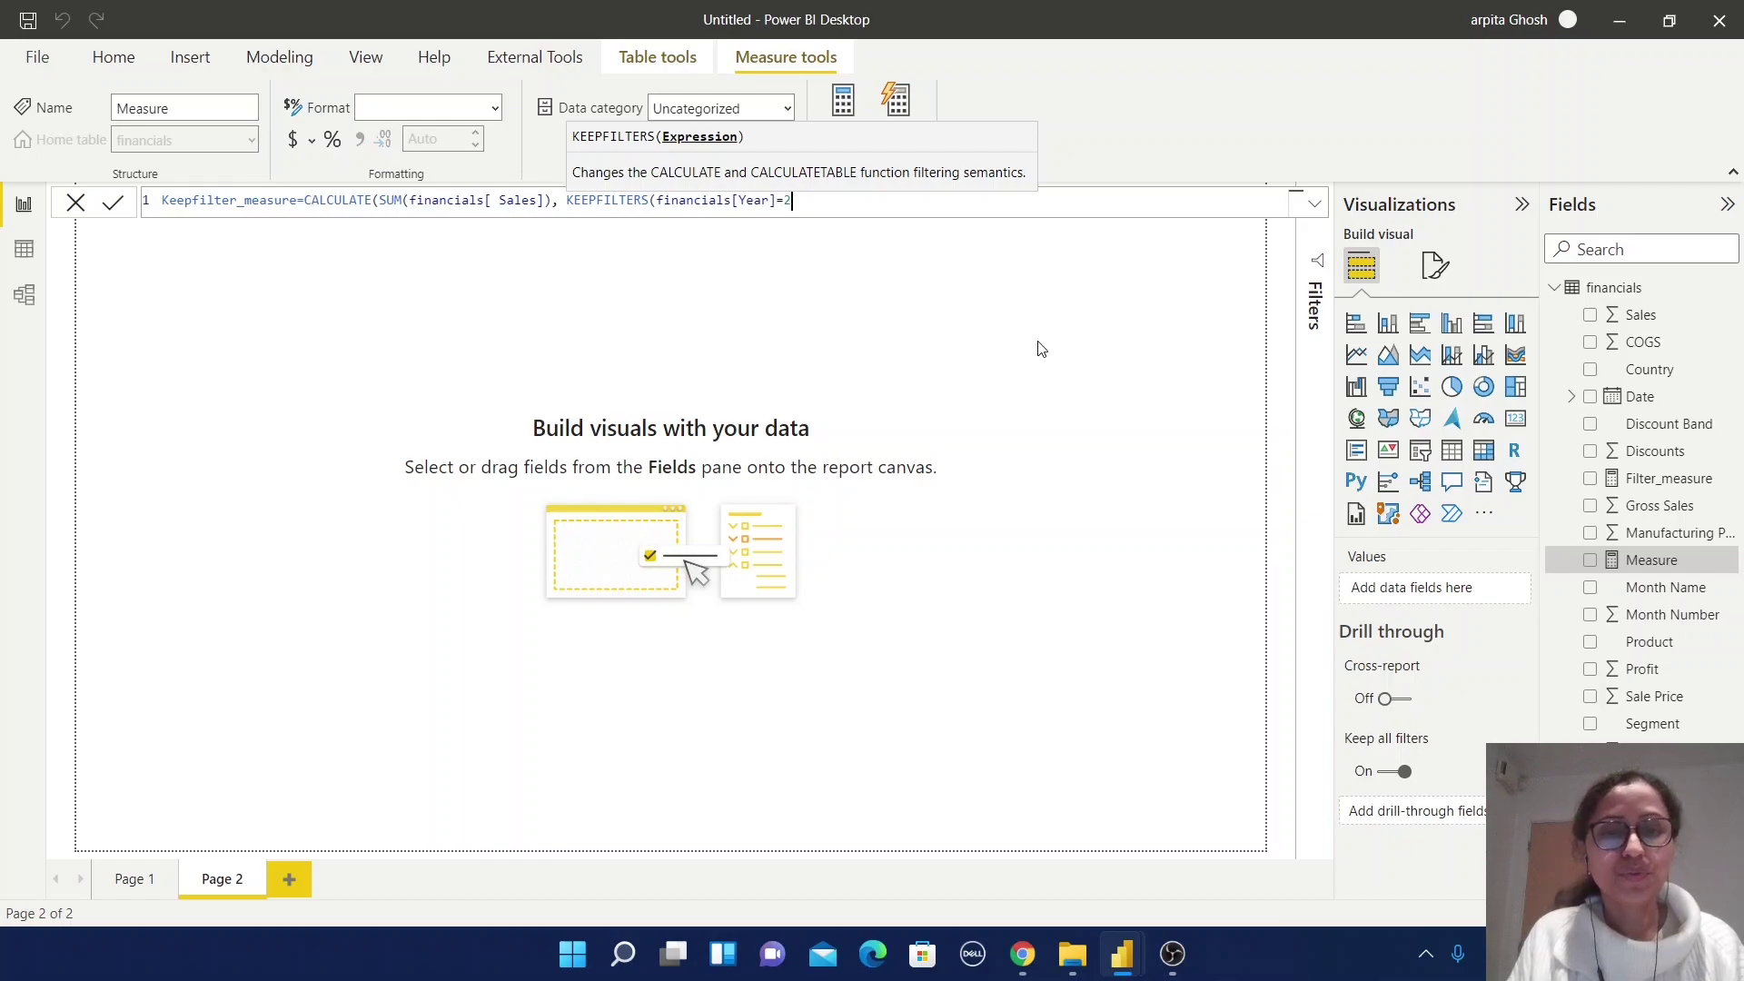
{"action": "type", "text": "013)"}
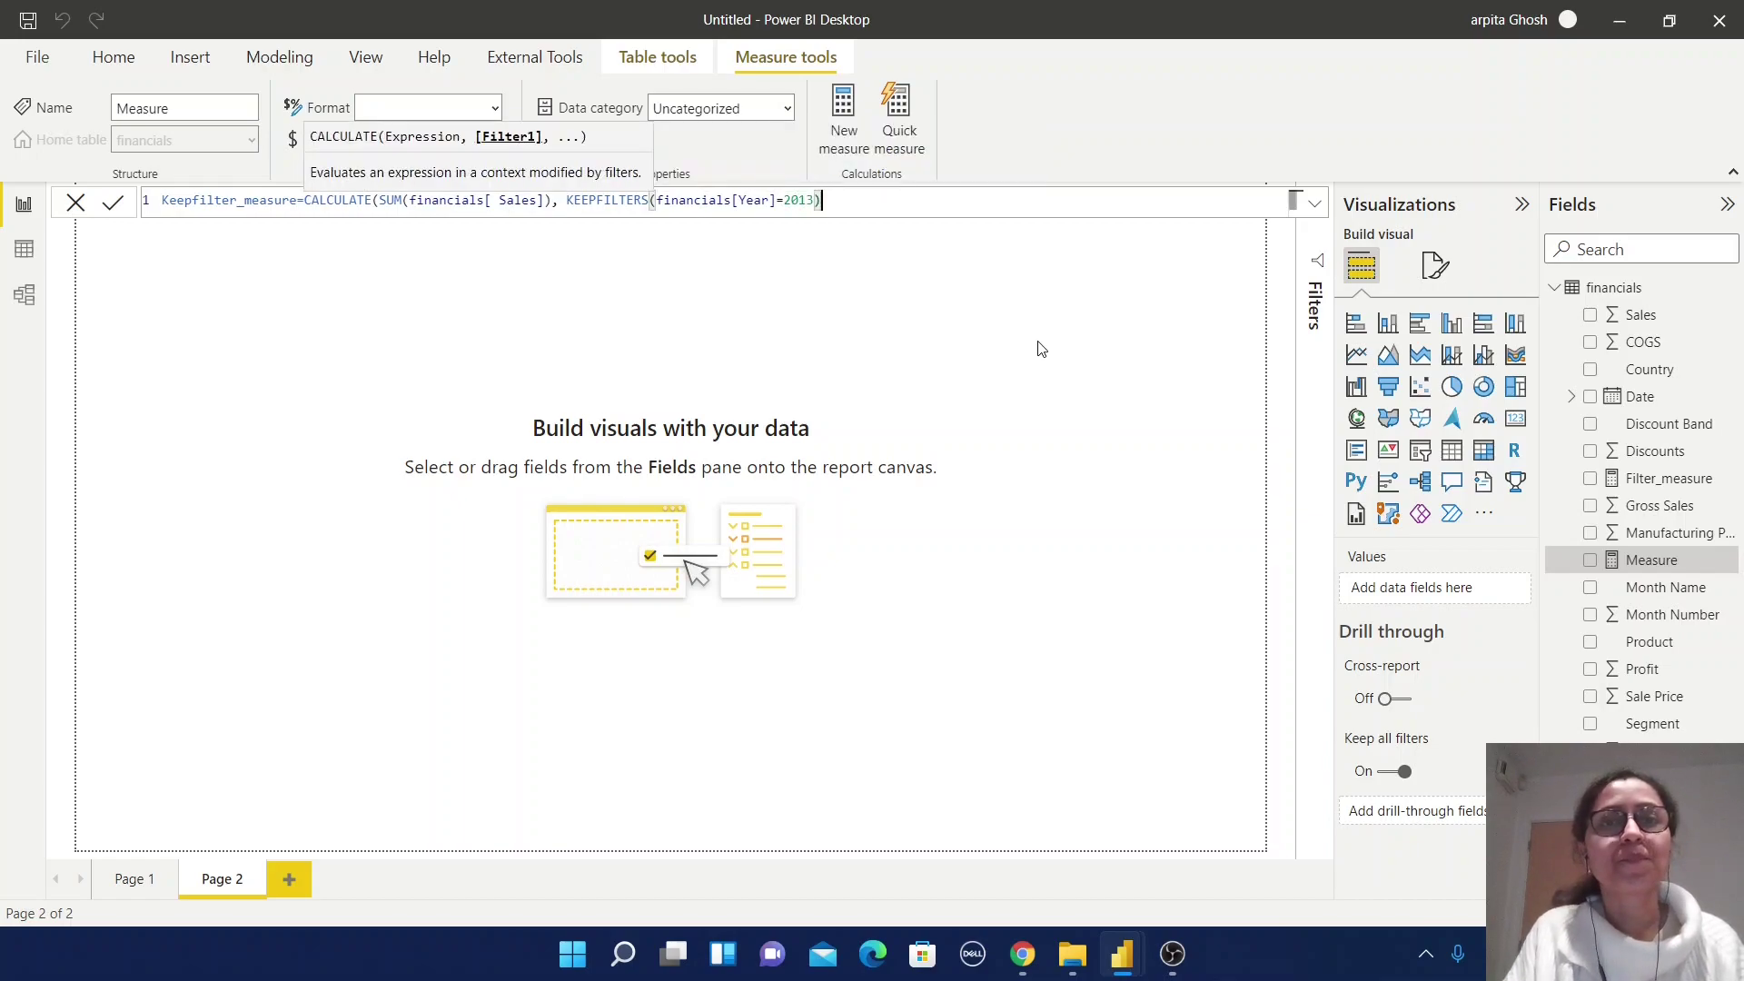
{"action": "type", "text": ")"}
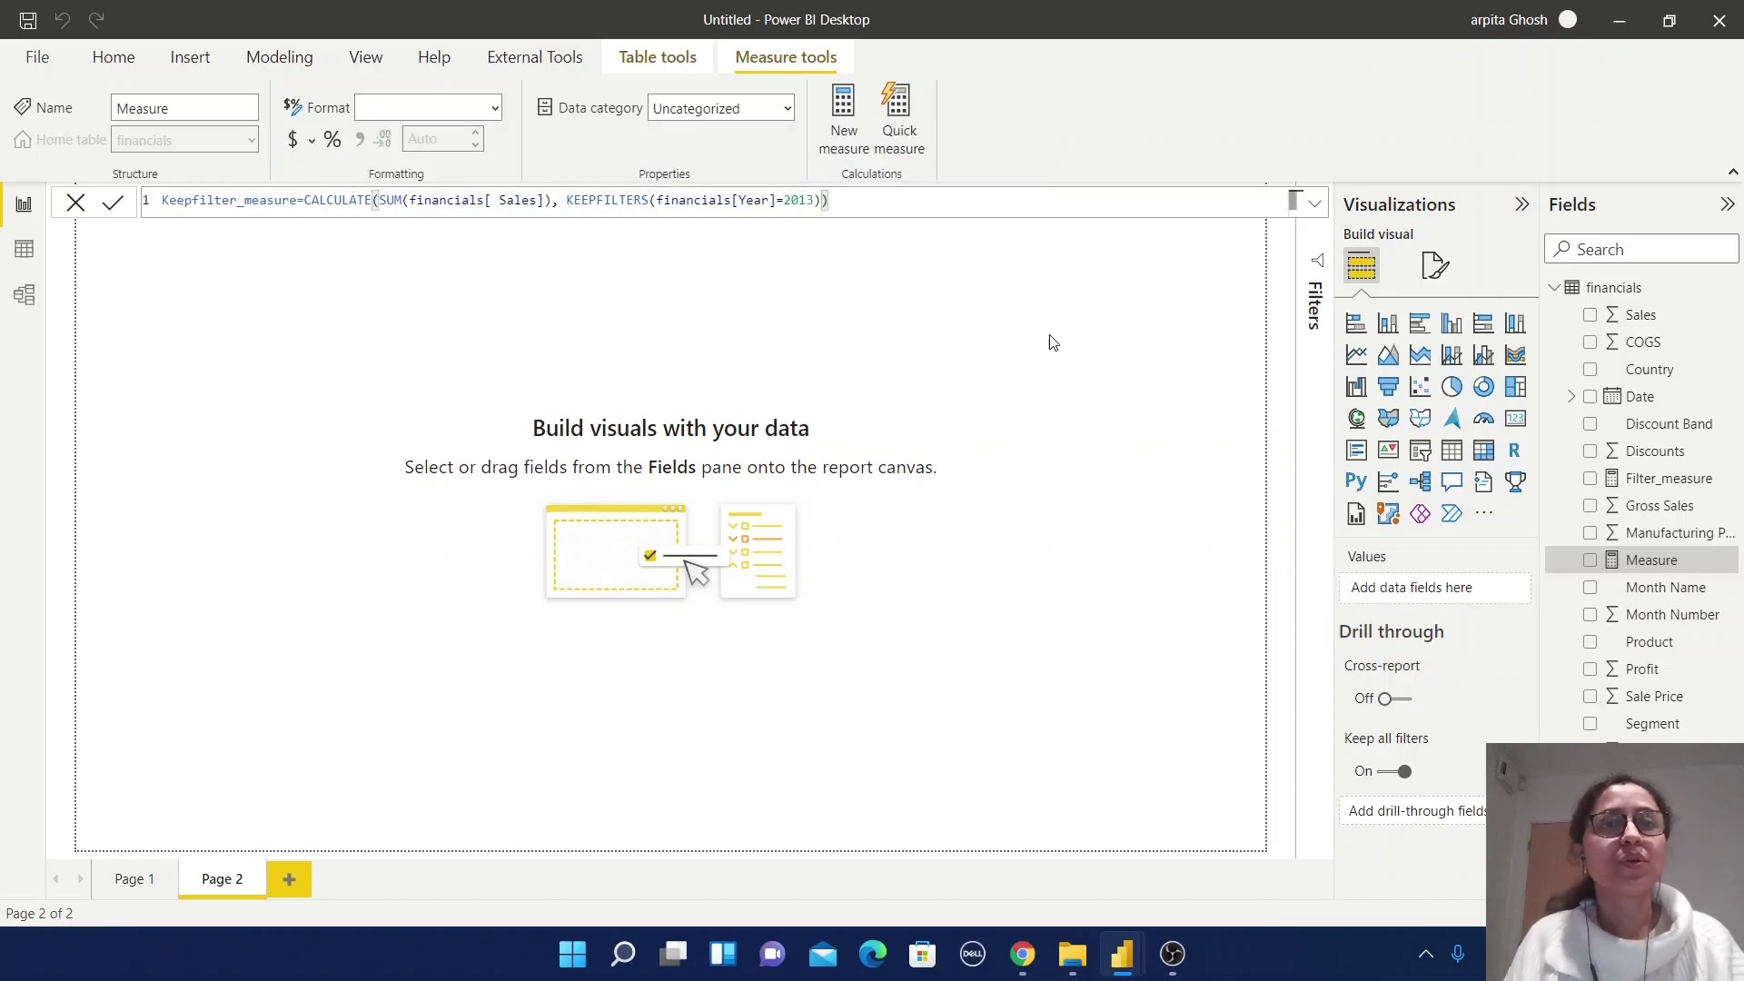
{"action": "left_click", "coordinate": [1047, 386]}
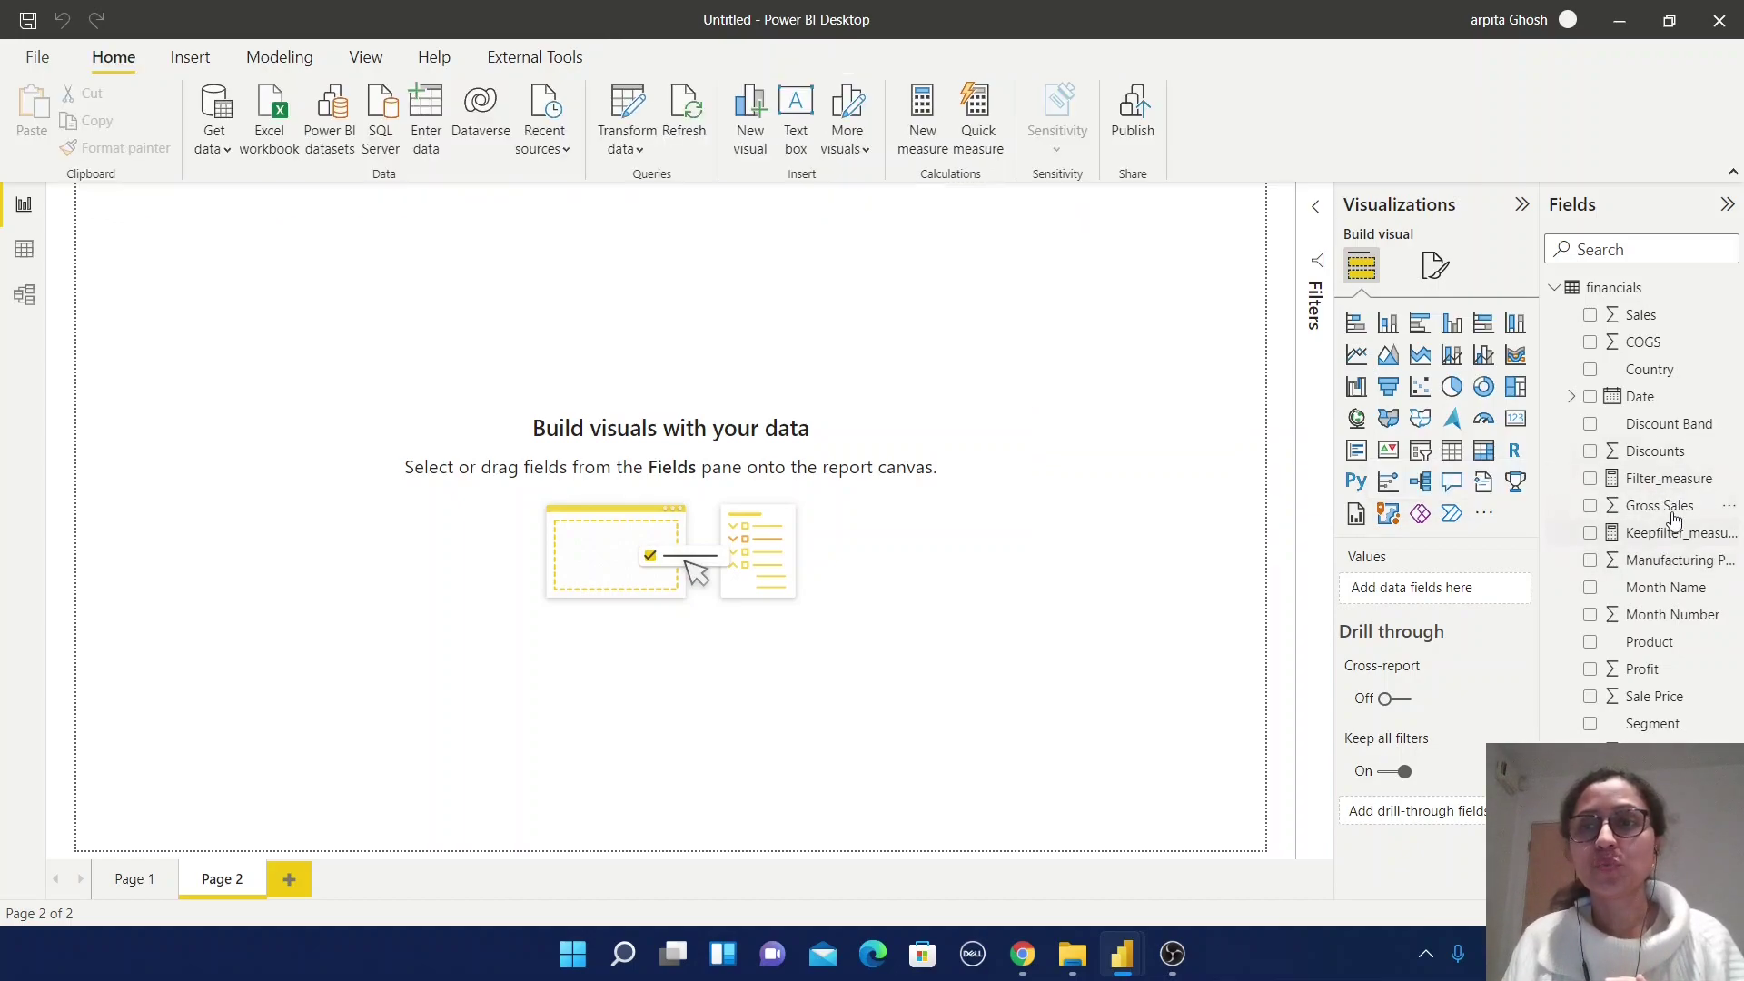
- Alternate between Filter_measure and Keepfilter_measure formulas, ending on Keepfilter_measure
{"action": "left_click", "coordinate": [1679, 481]}
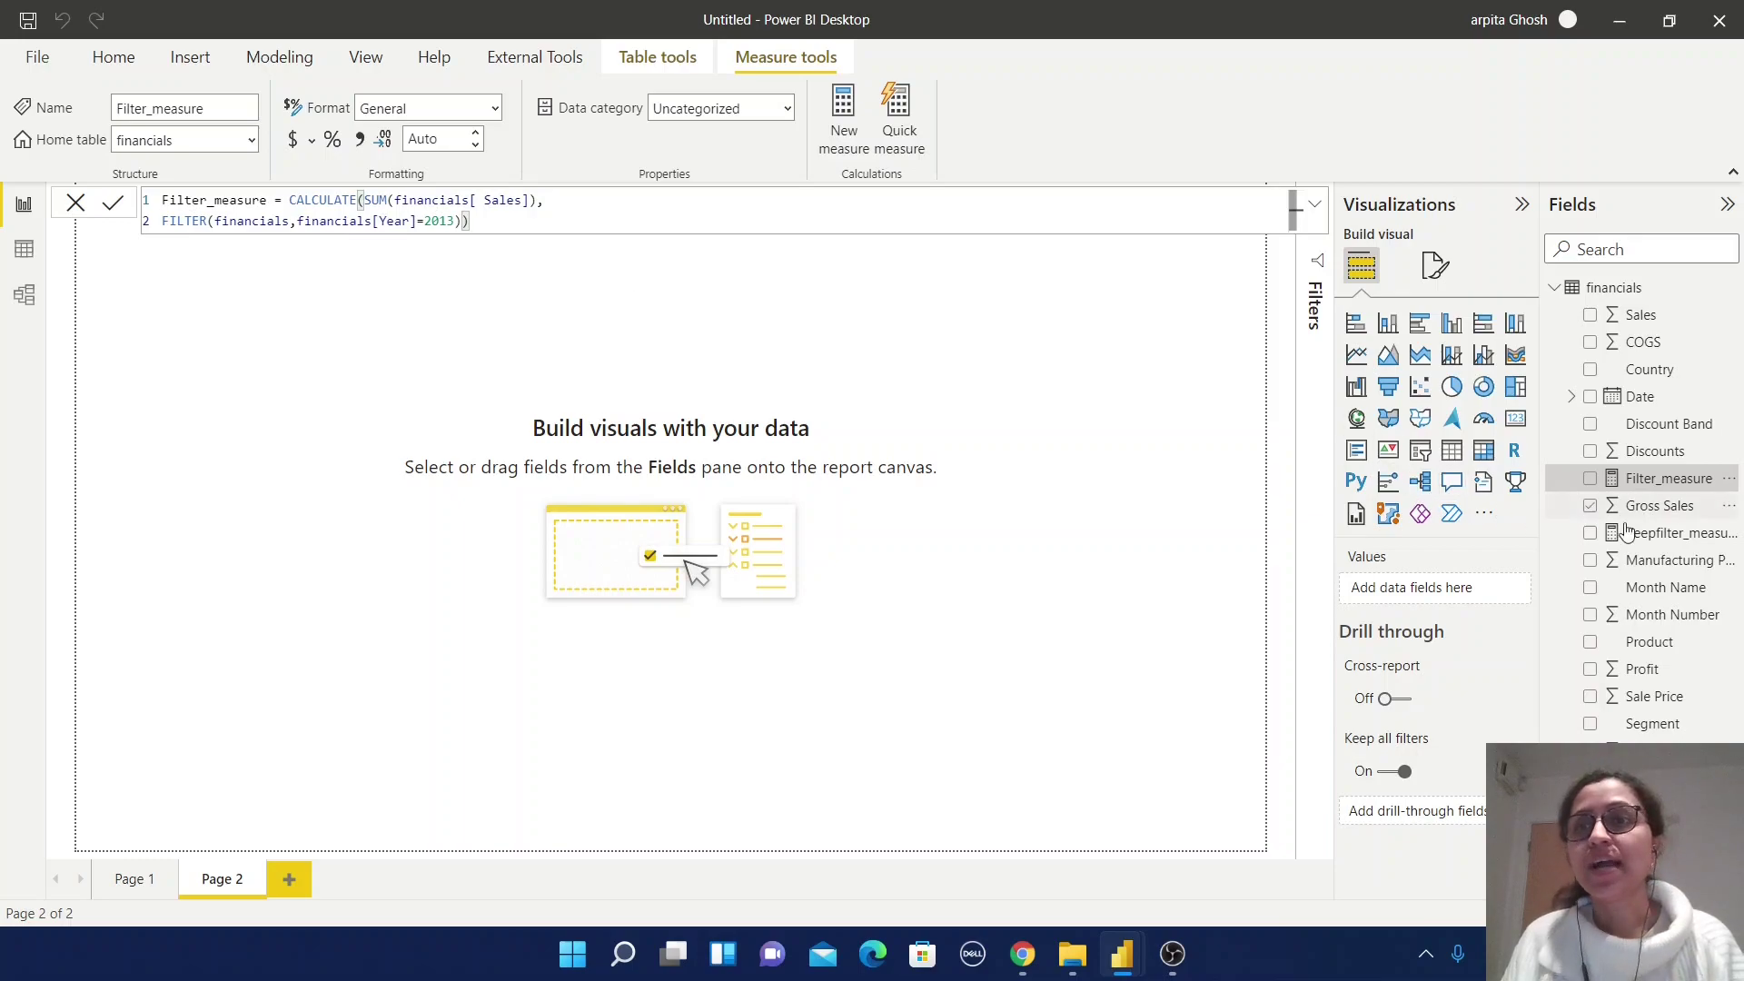
{"action": "left_click", "coordinate": [1685, 543]}
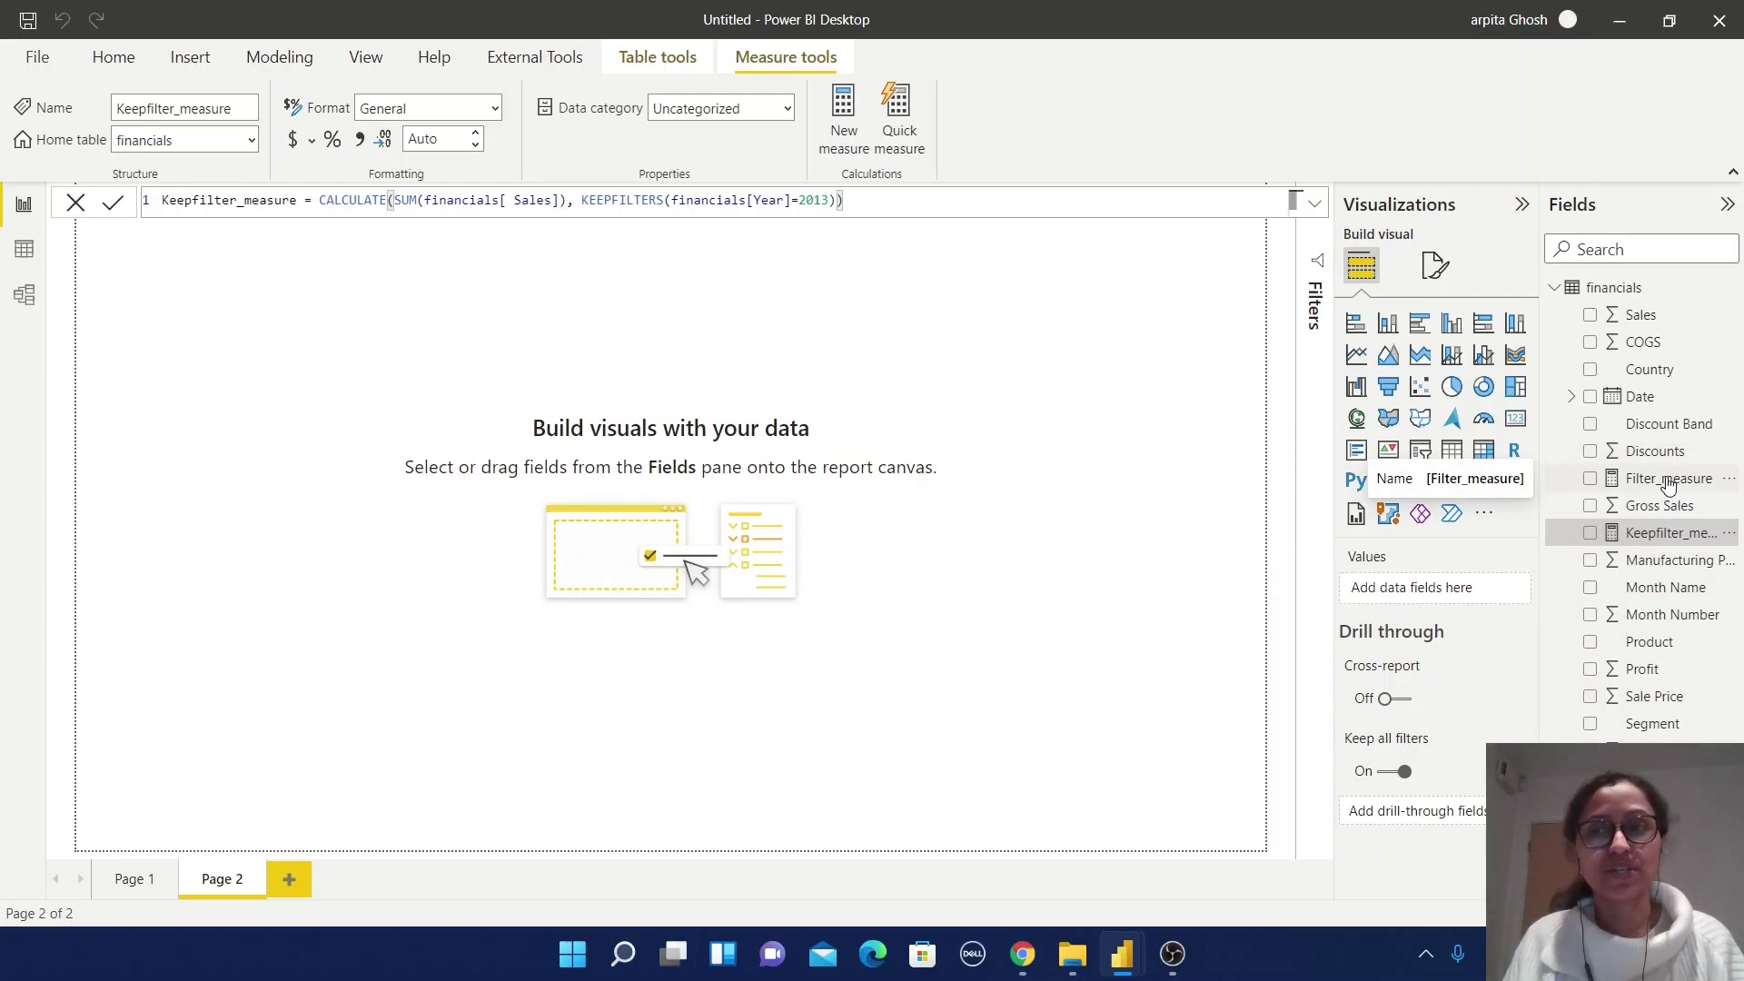
{"action": "left_click", "coordinate": [1668, 487]}
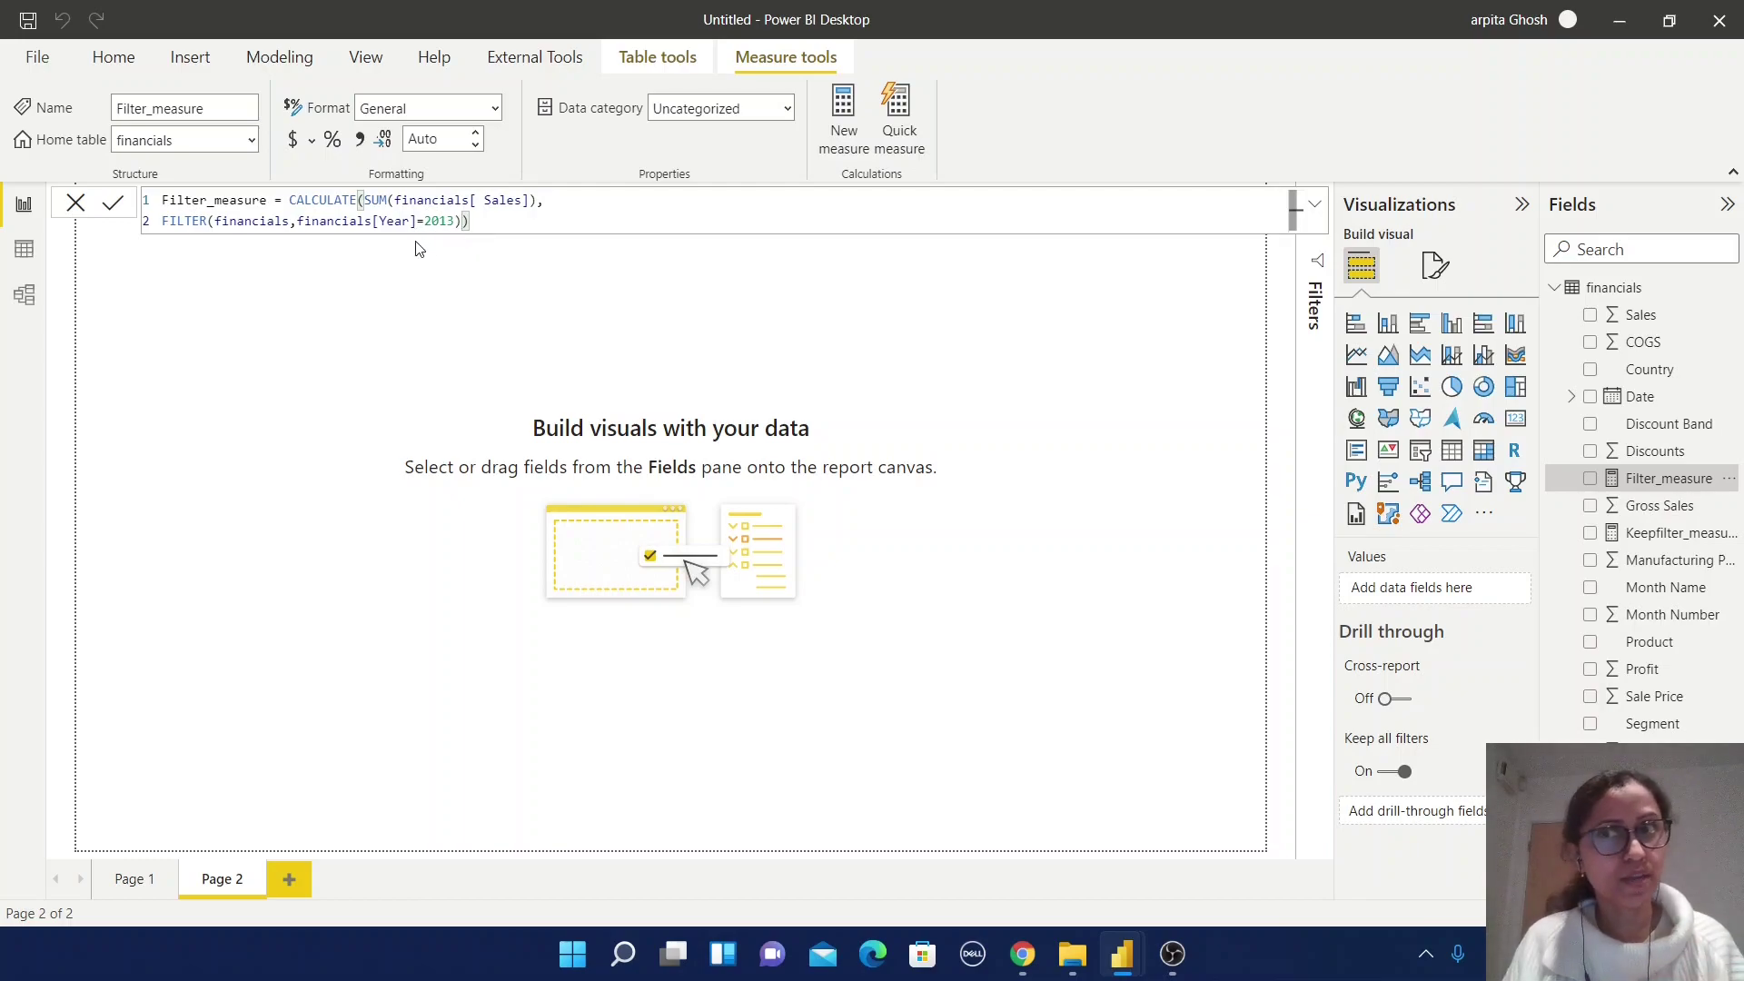
{"action": "left_click", "coordinate": [1677, 532]}
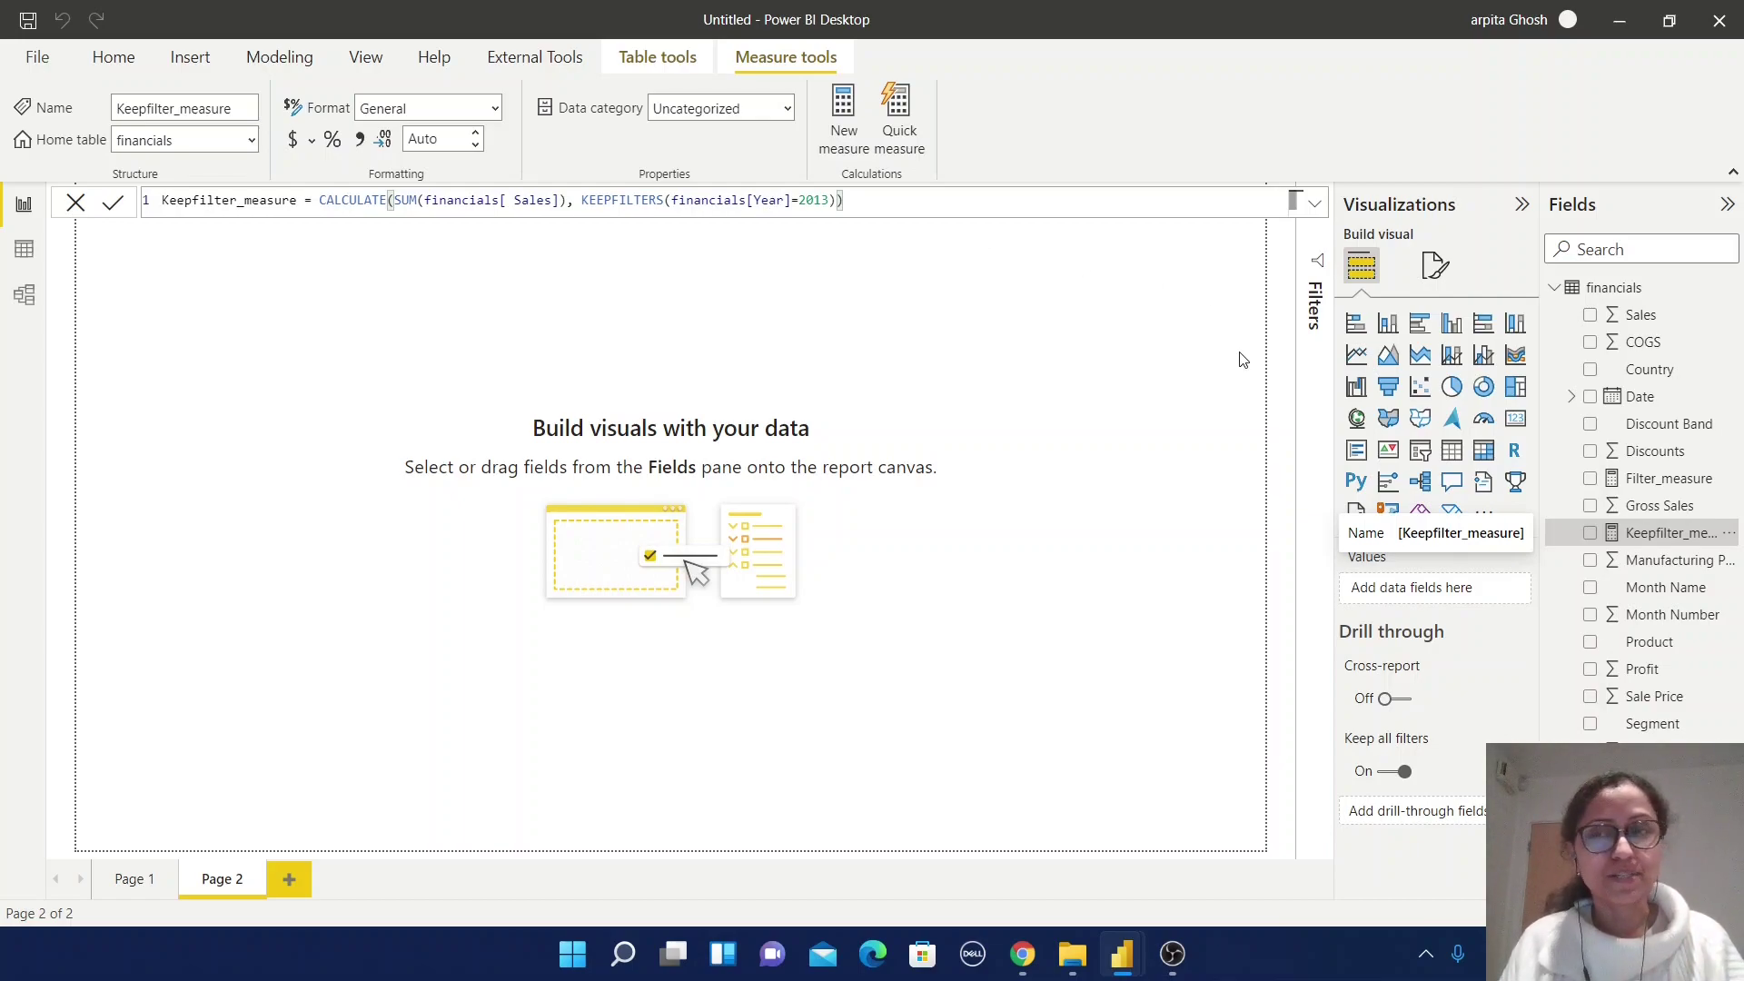
- Add Filter_measure, Keepfilter_measure and Sales to the Year table, enlarged at canvas centre
{"action": "left_click", "coordinate": [1070, 345]}
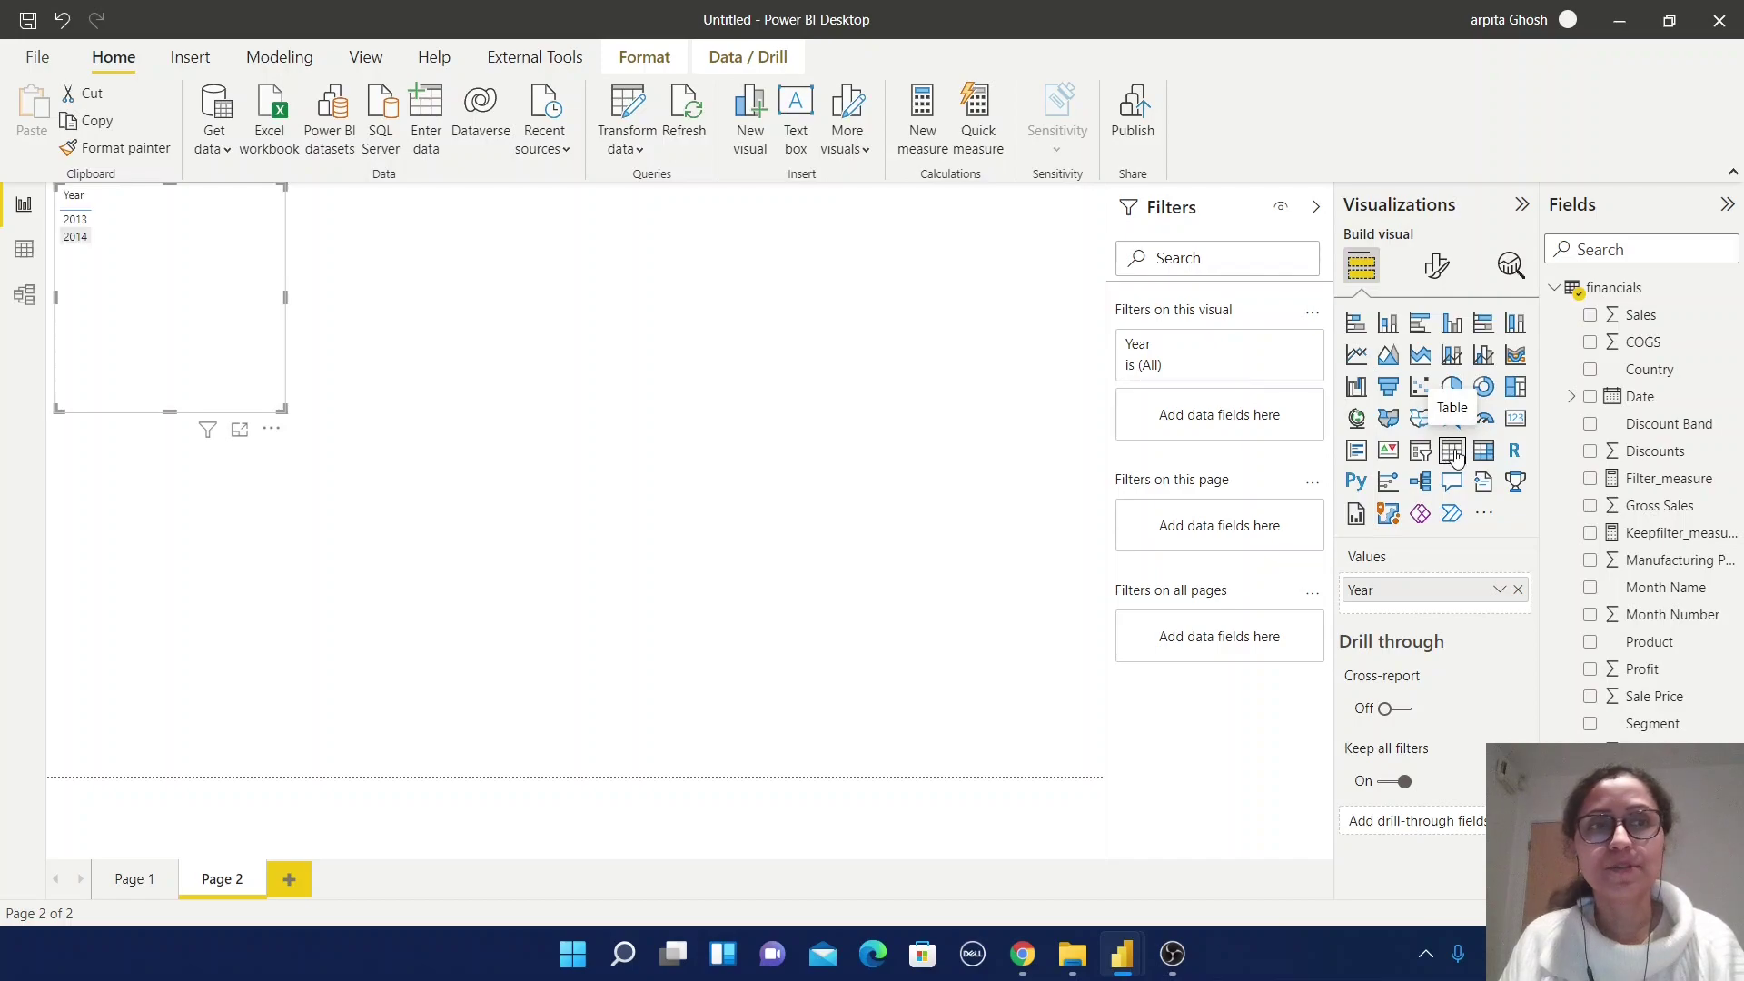
{"action": "left_click", "coordinate": [1590, 479]}
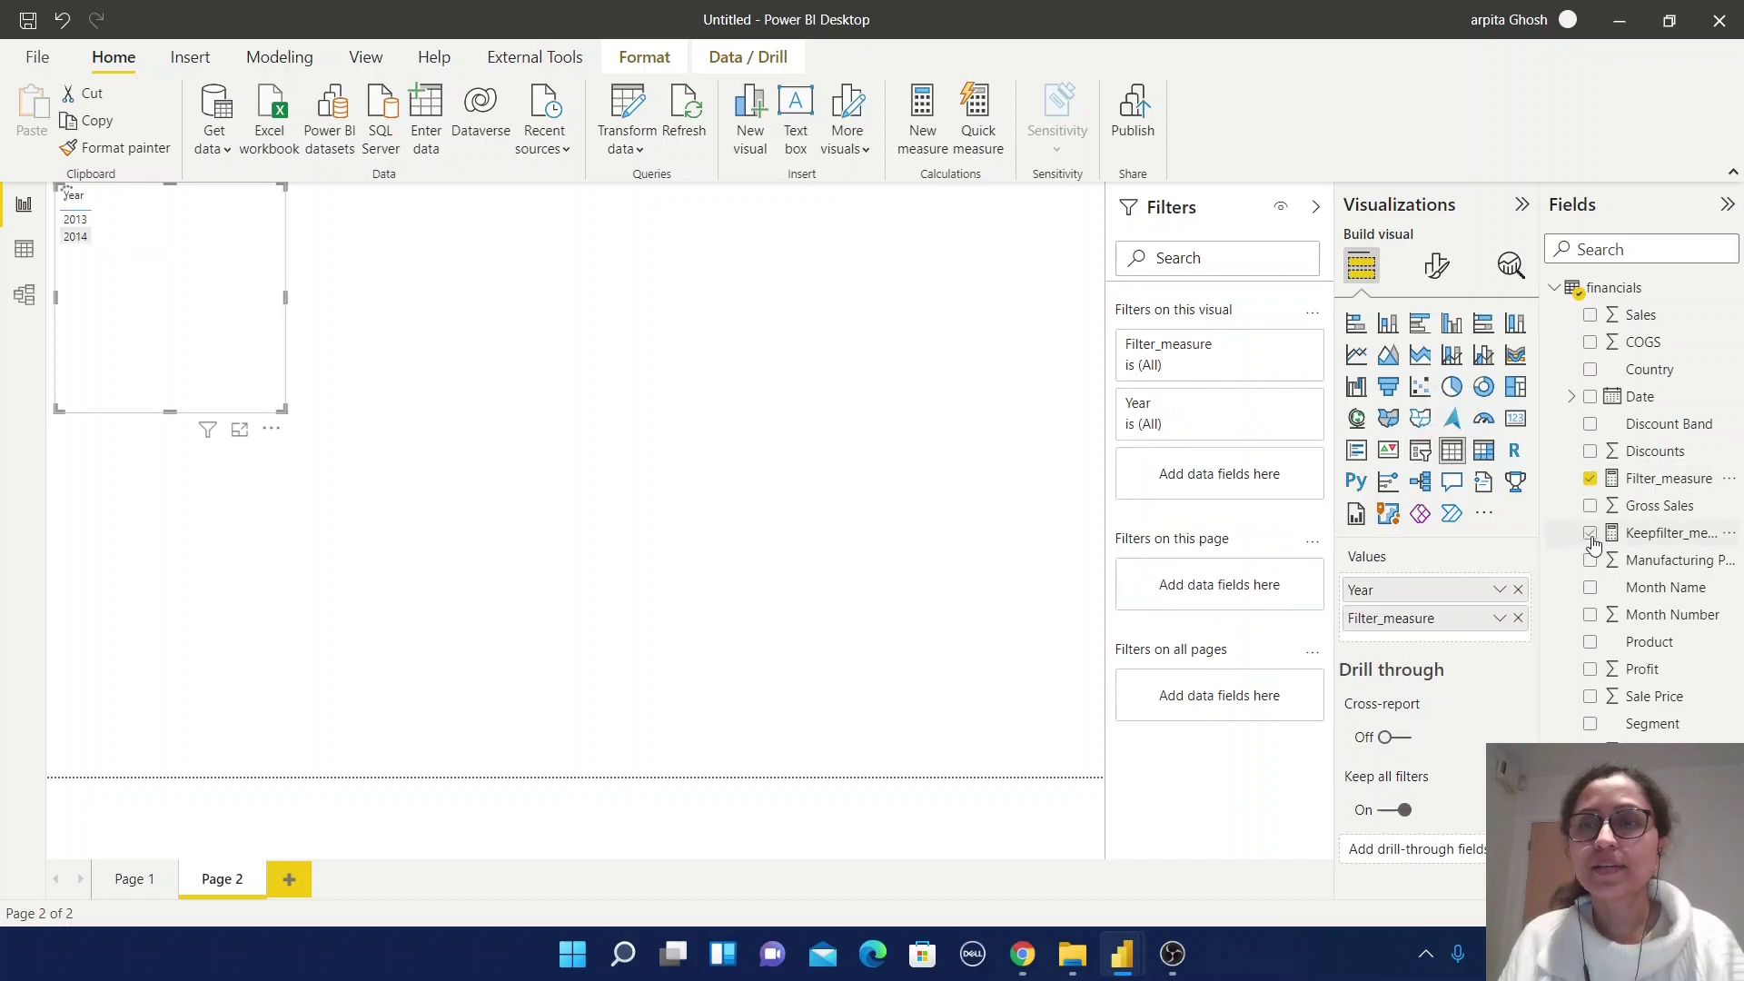
{"action": "left_click", "coordinate": [1590, 535]}
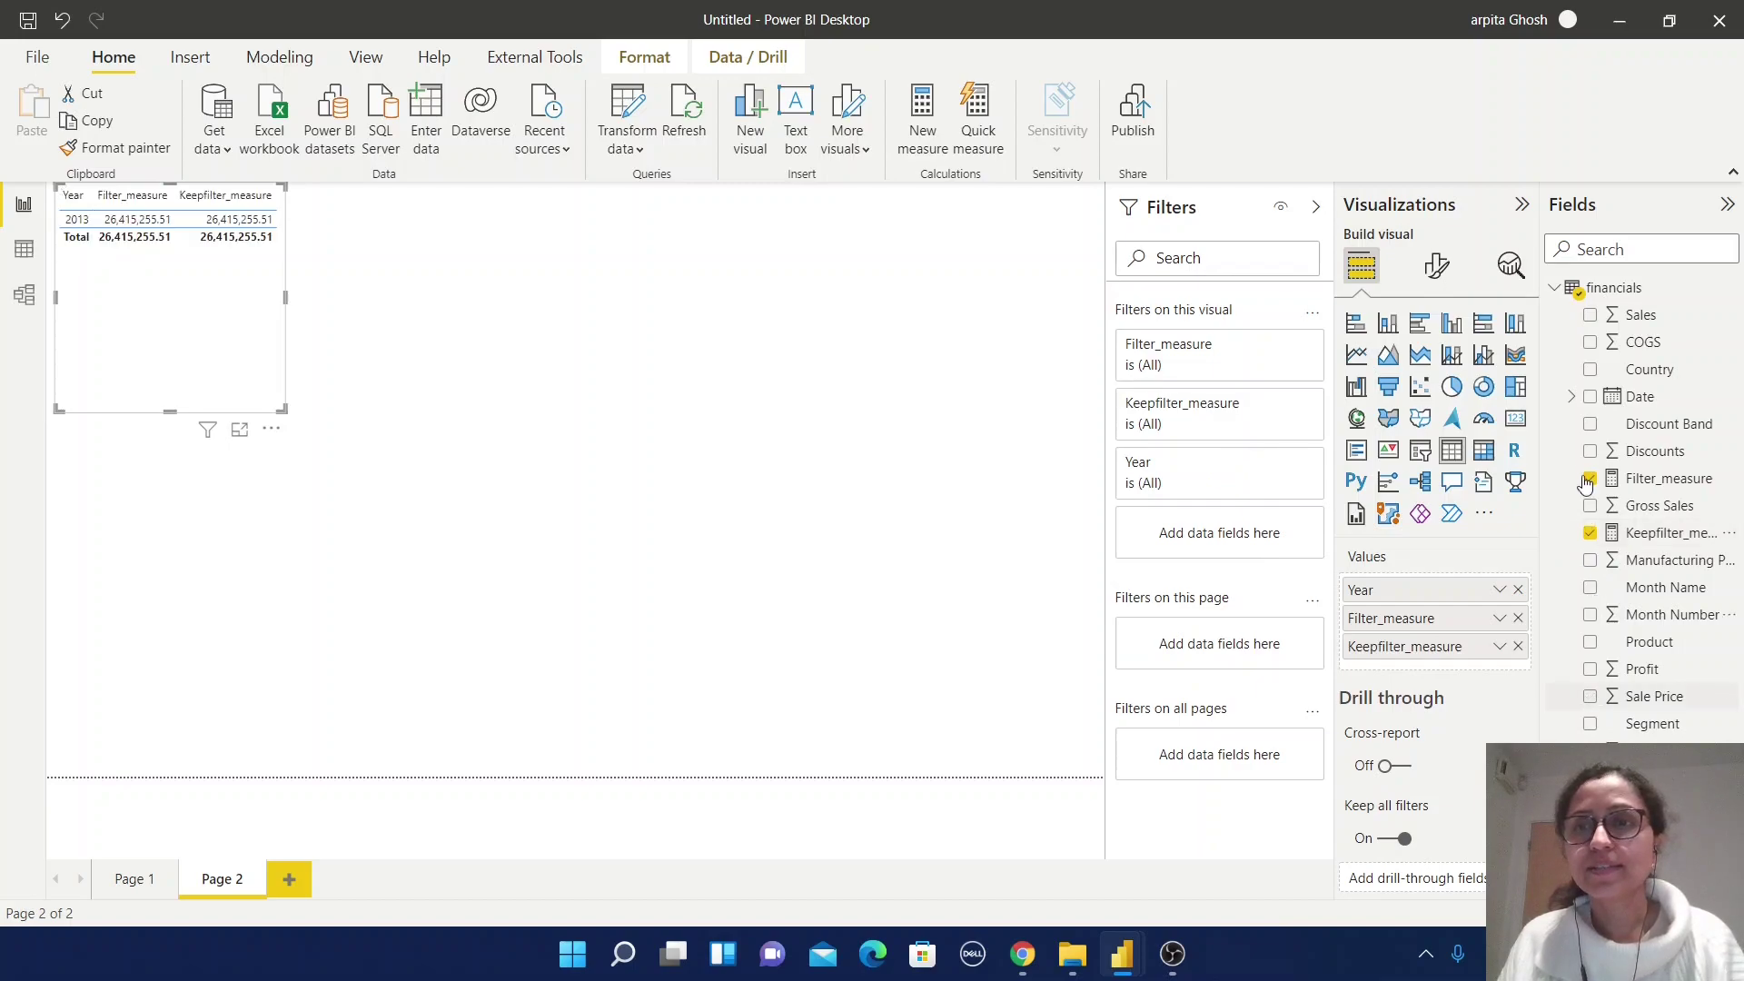
{"action": "left_click", "coordinate": [1590, 315]}
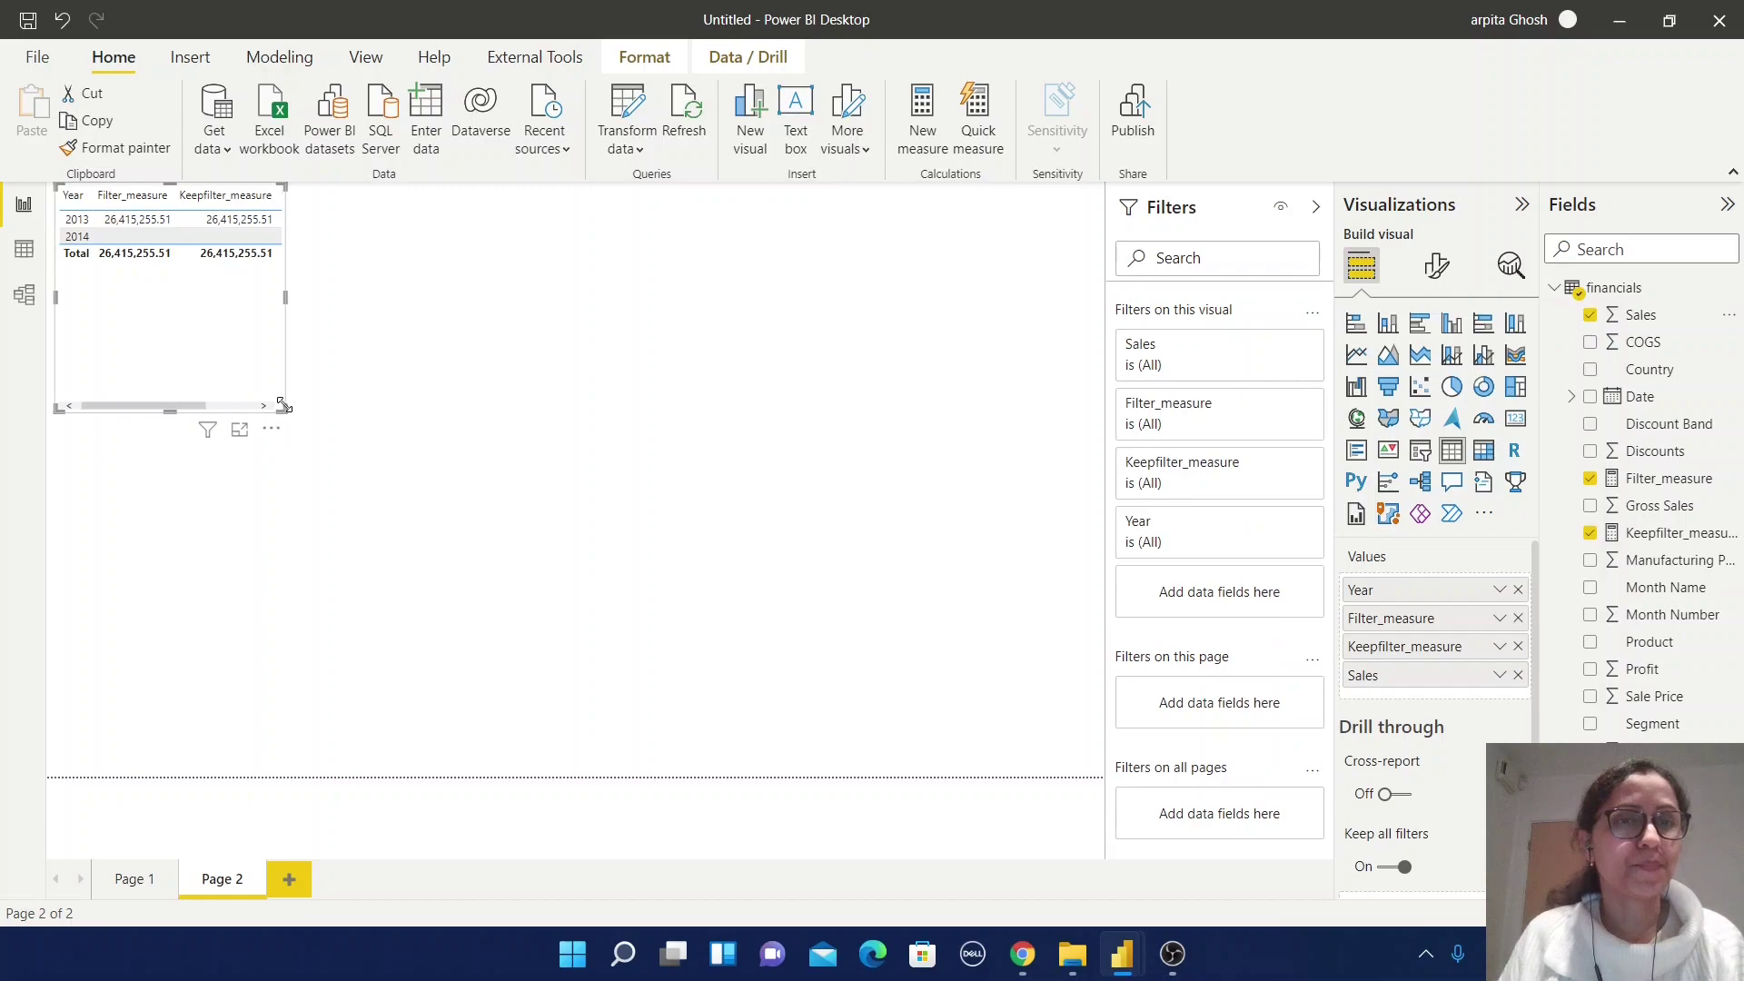
{"action": "left_click_drag", "start_coordinate": [283, 409], "coordinate": [521, 475]}
{"action": "left_click", "coordinate": [876, 483]}
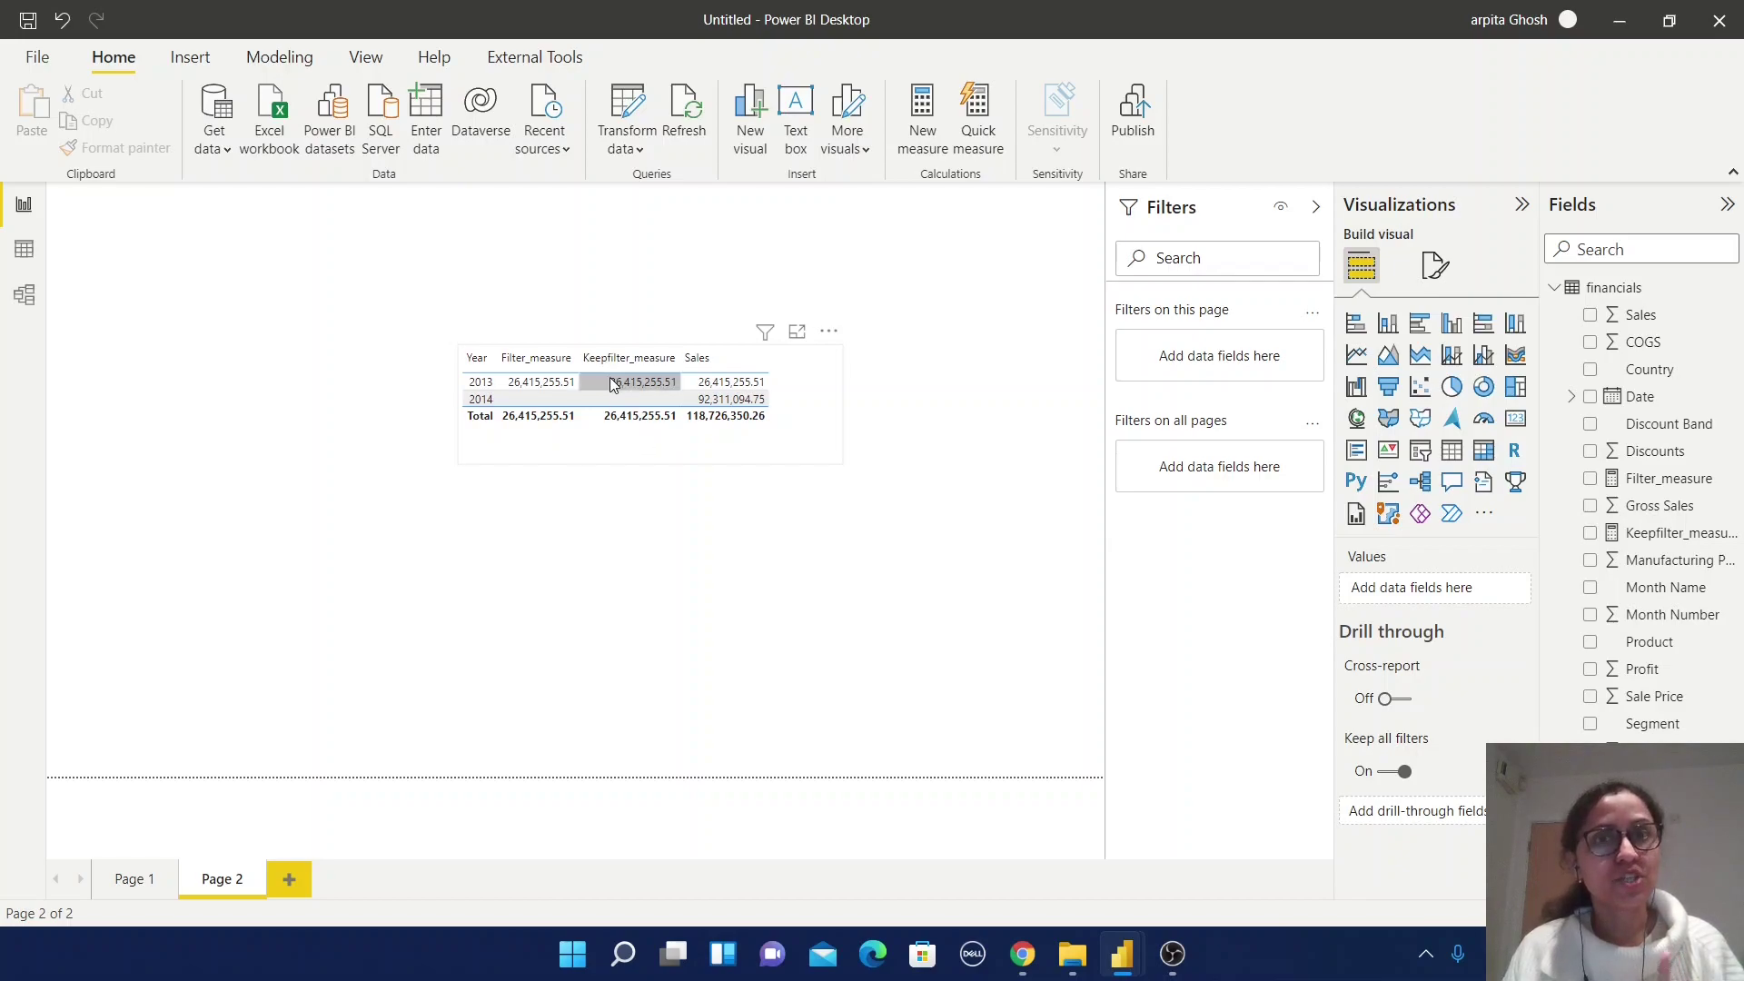
- Review Page 3's Microsoft notes on Boolean filter argument restrictions
{"action": "mouse_move", "coordinate": [634, 384]}
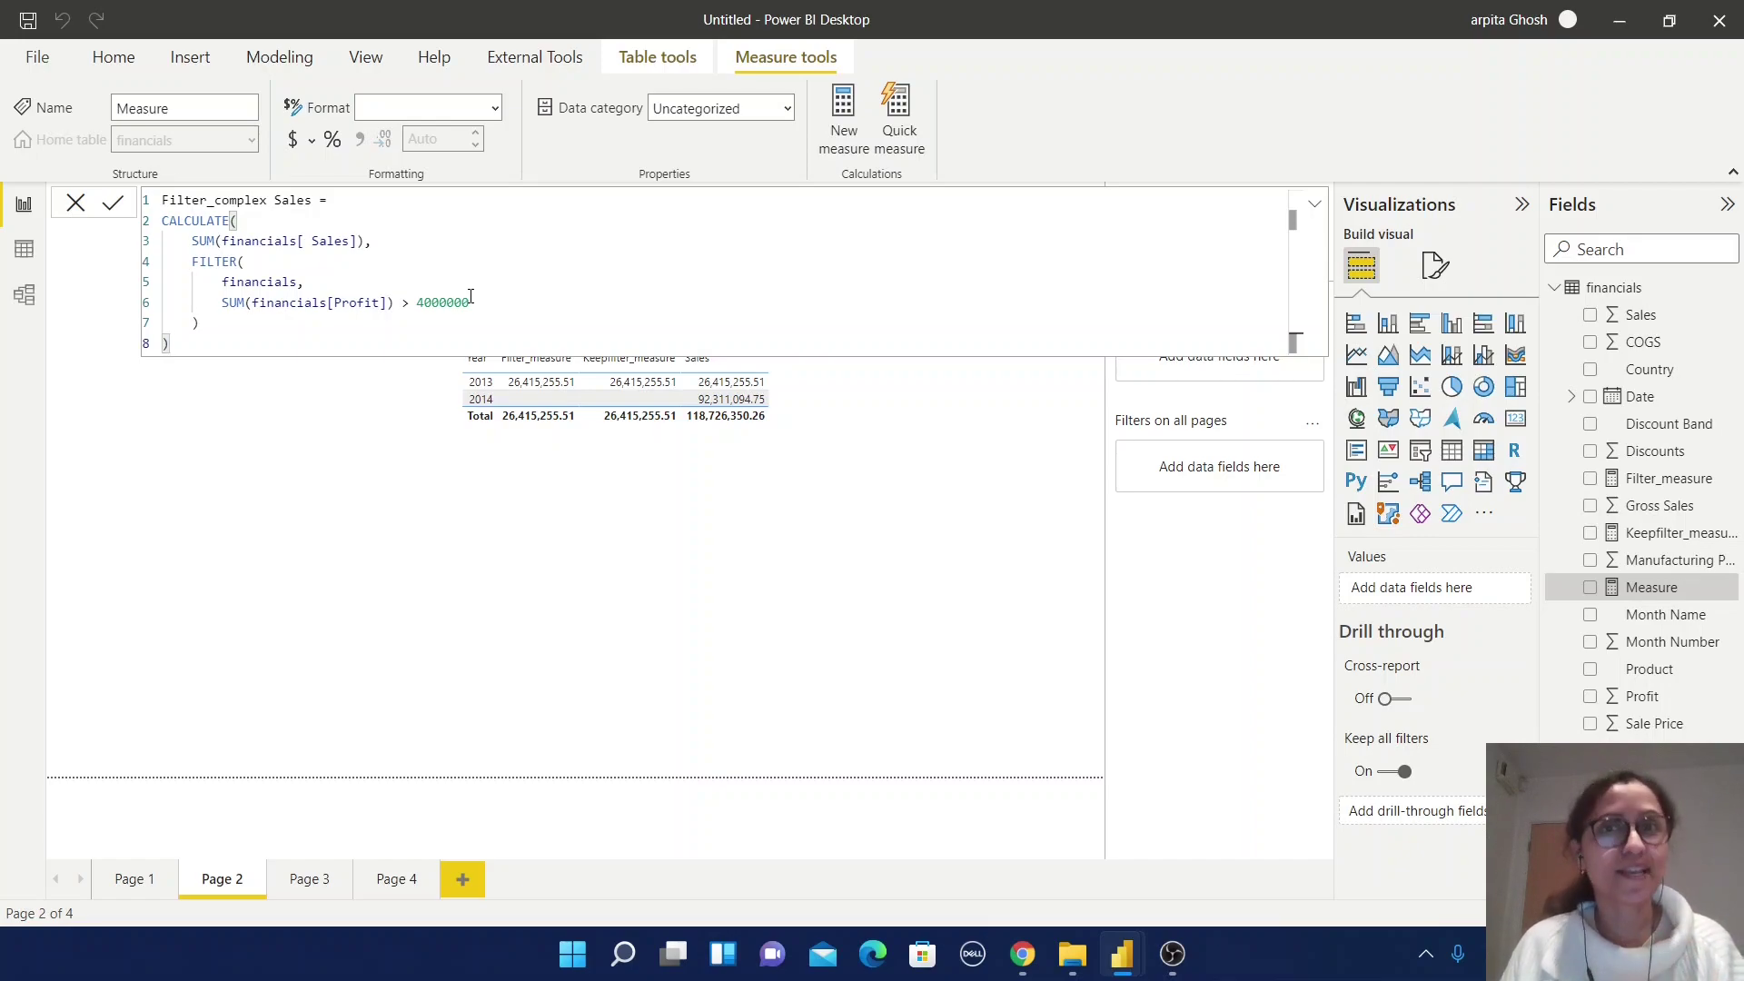
- Commit the Filter_complex Sales measure with FILTER on SUM(financials[Profit]) > 4000000
{"action": "left_click", "coordinate": [113, 205]}
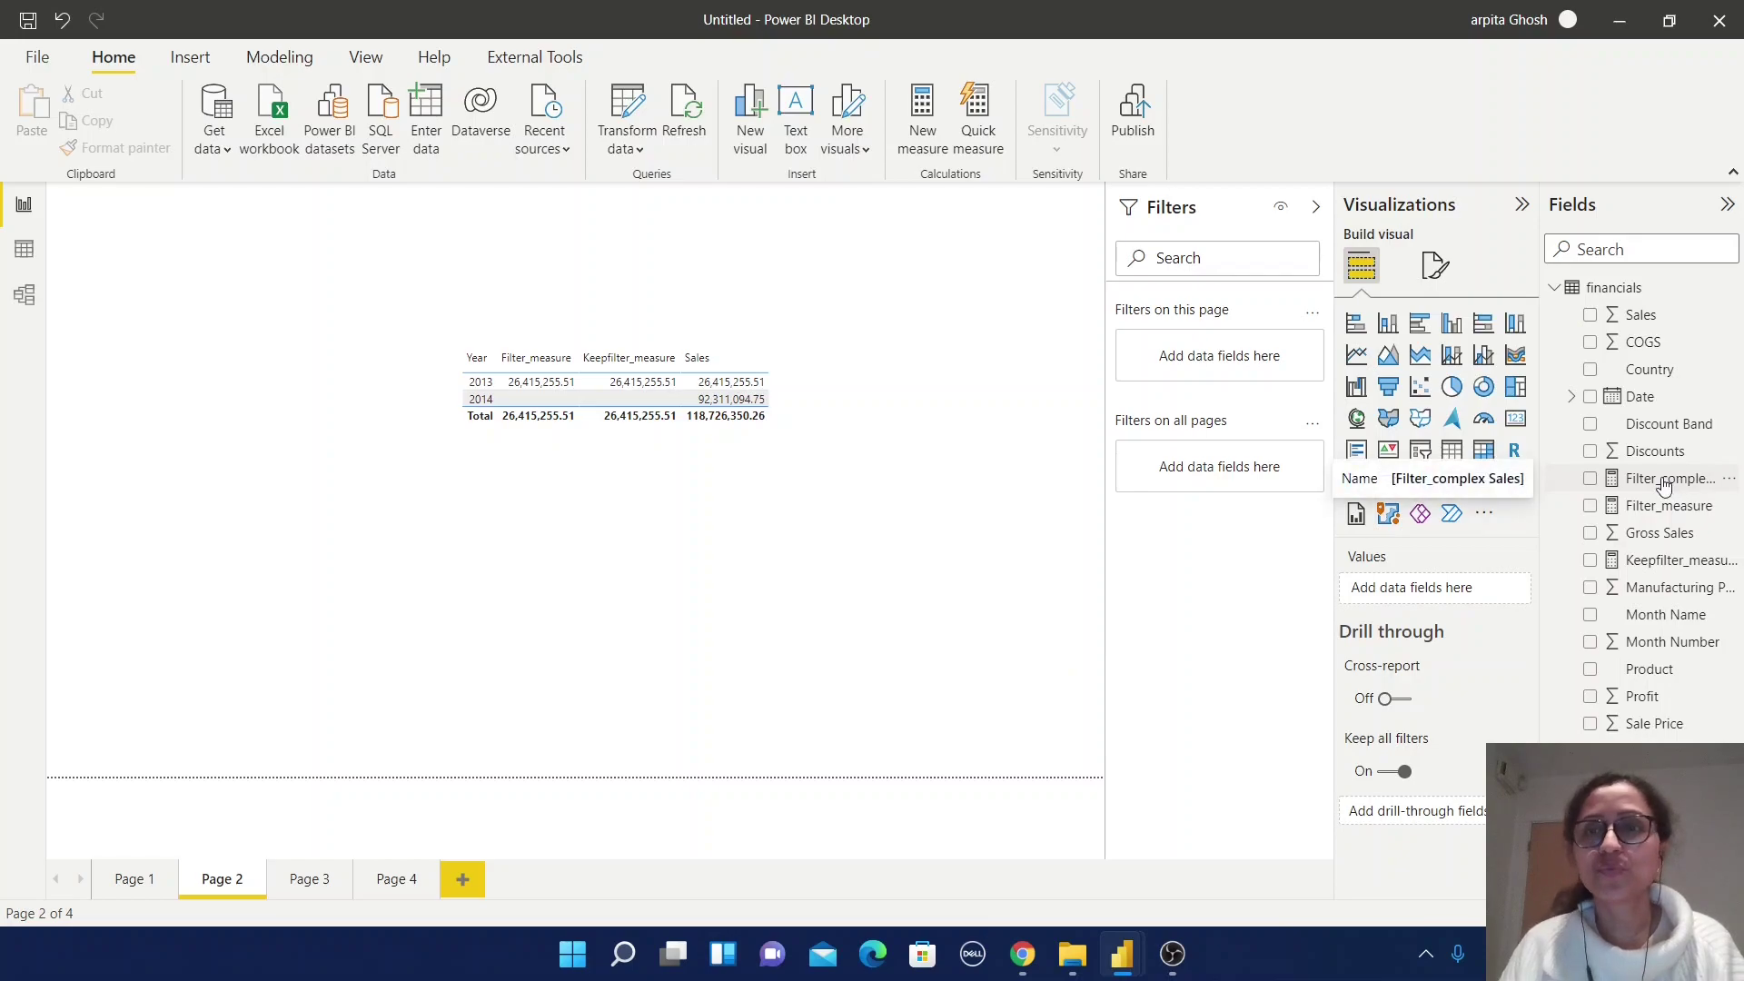
- Build a second table of Year, Profit and Filter_complex Sales, then show that measure's DAX
{"action": "left_click", "coordinate": [1453, 454]}
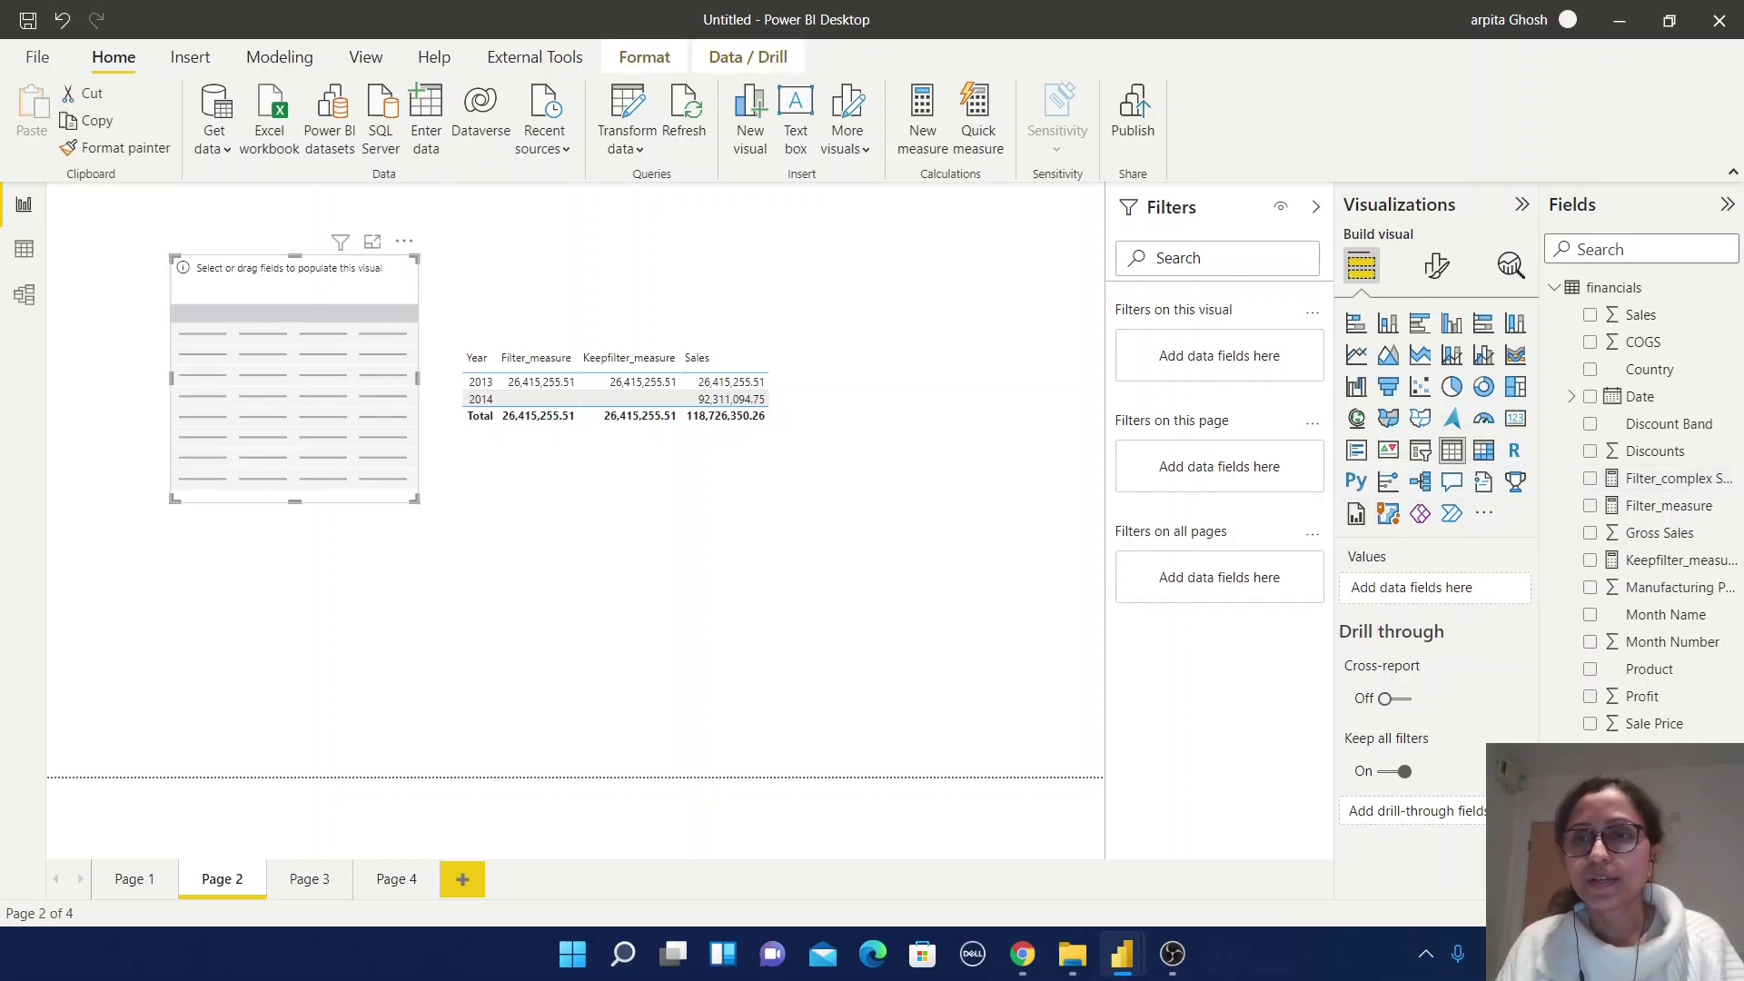
{"action": "left_click", "coordinate": [1590, 804]}
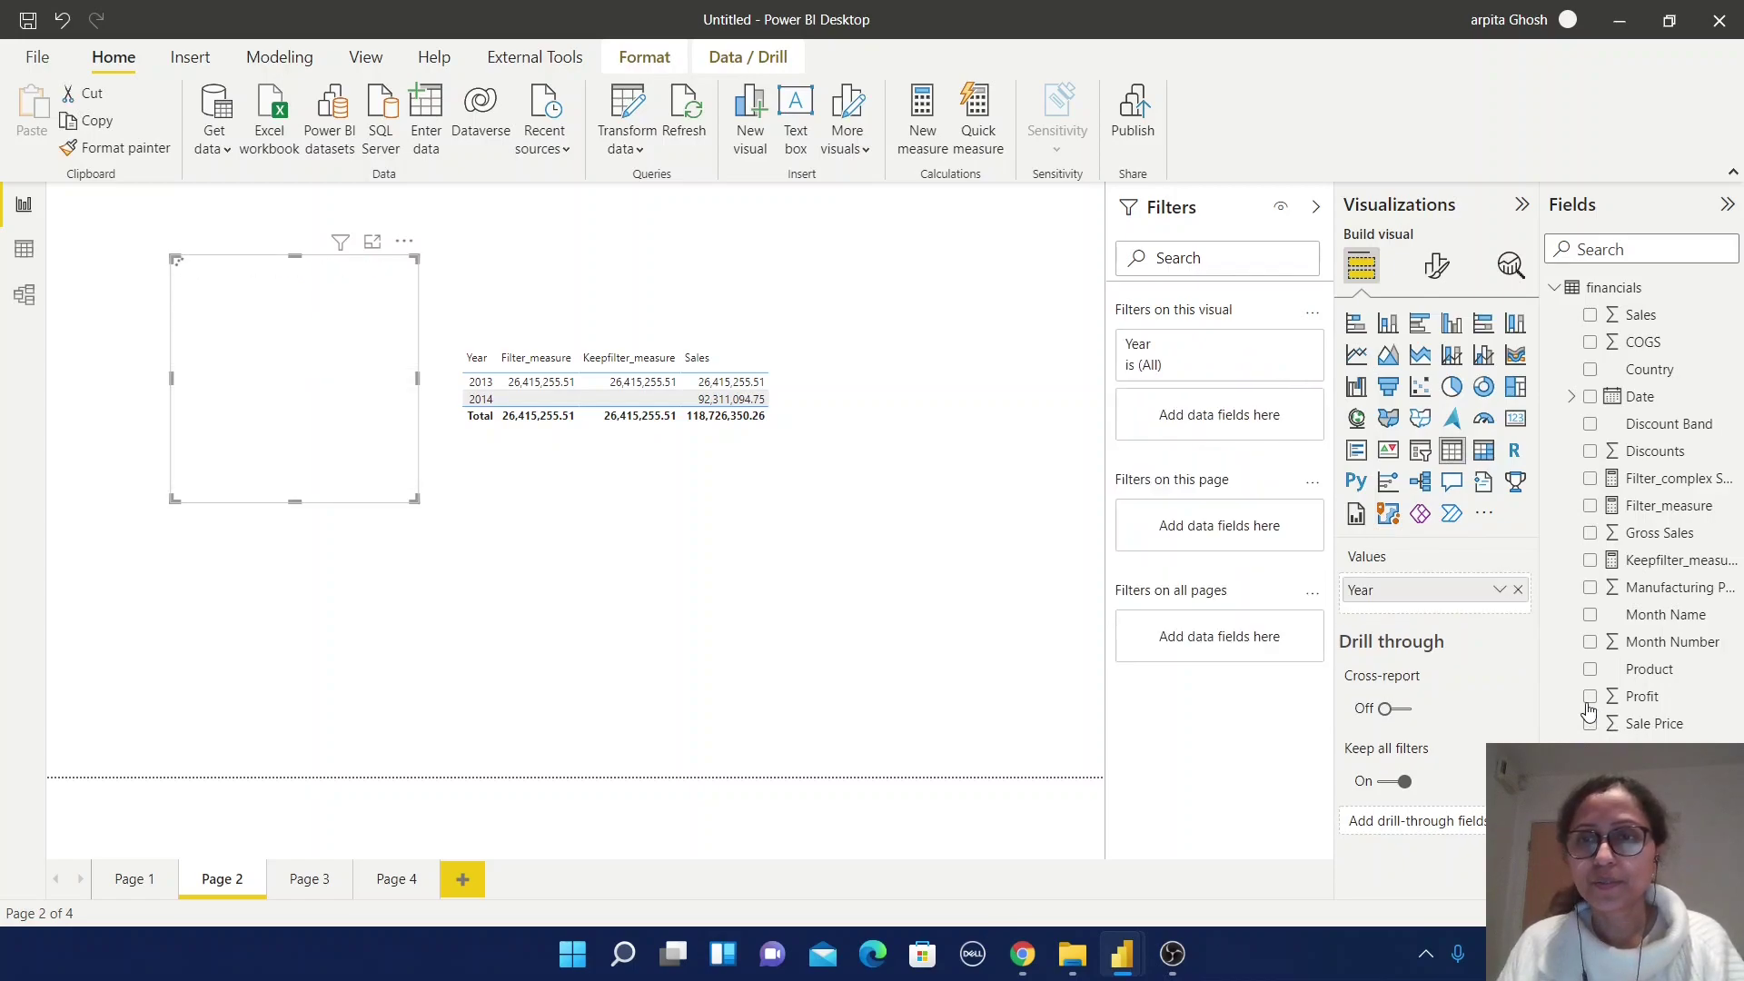
{"action": "left_click", "coordinate": [1590, 697]}
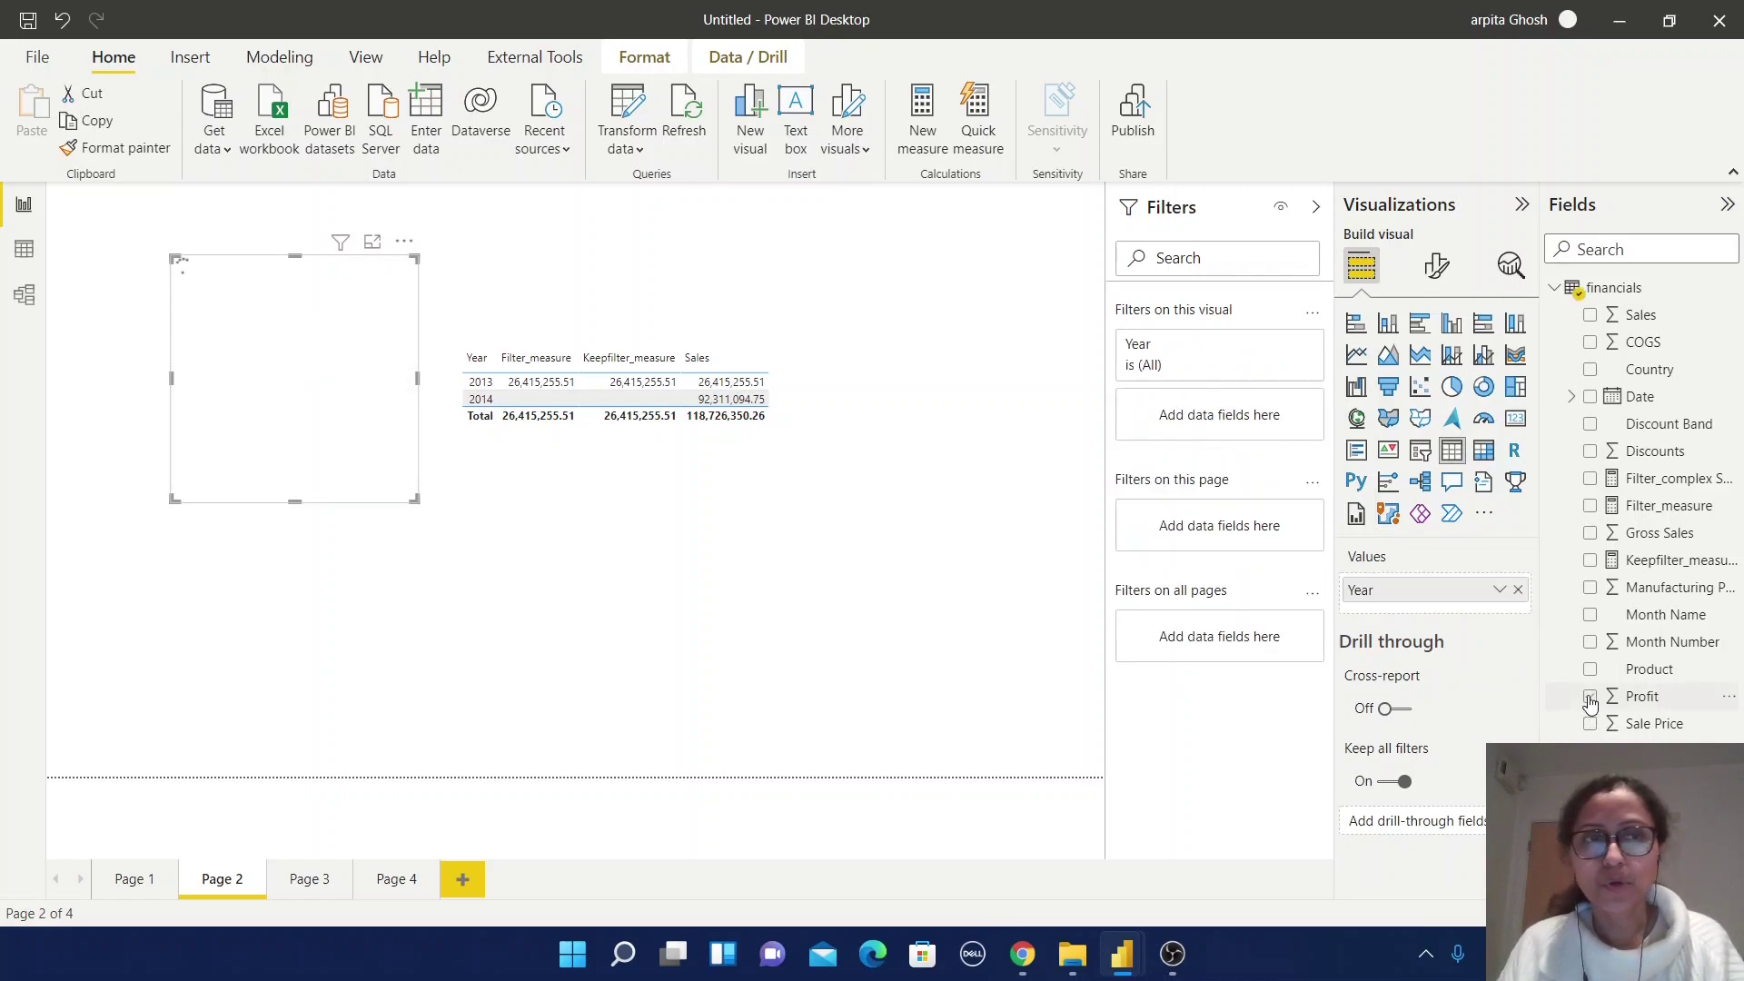
{"action": "left_click", "coordinate": [1590, 479]}
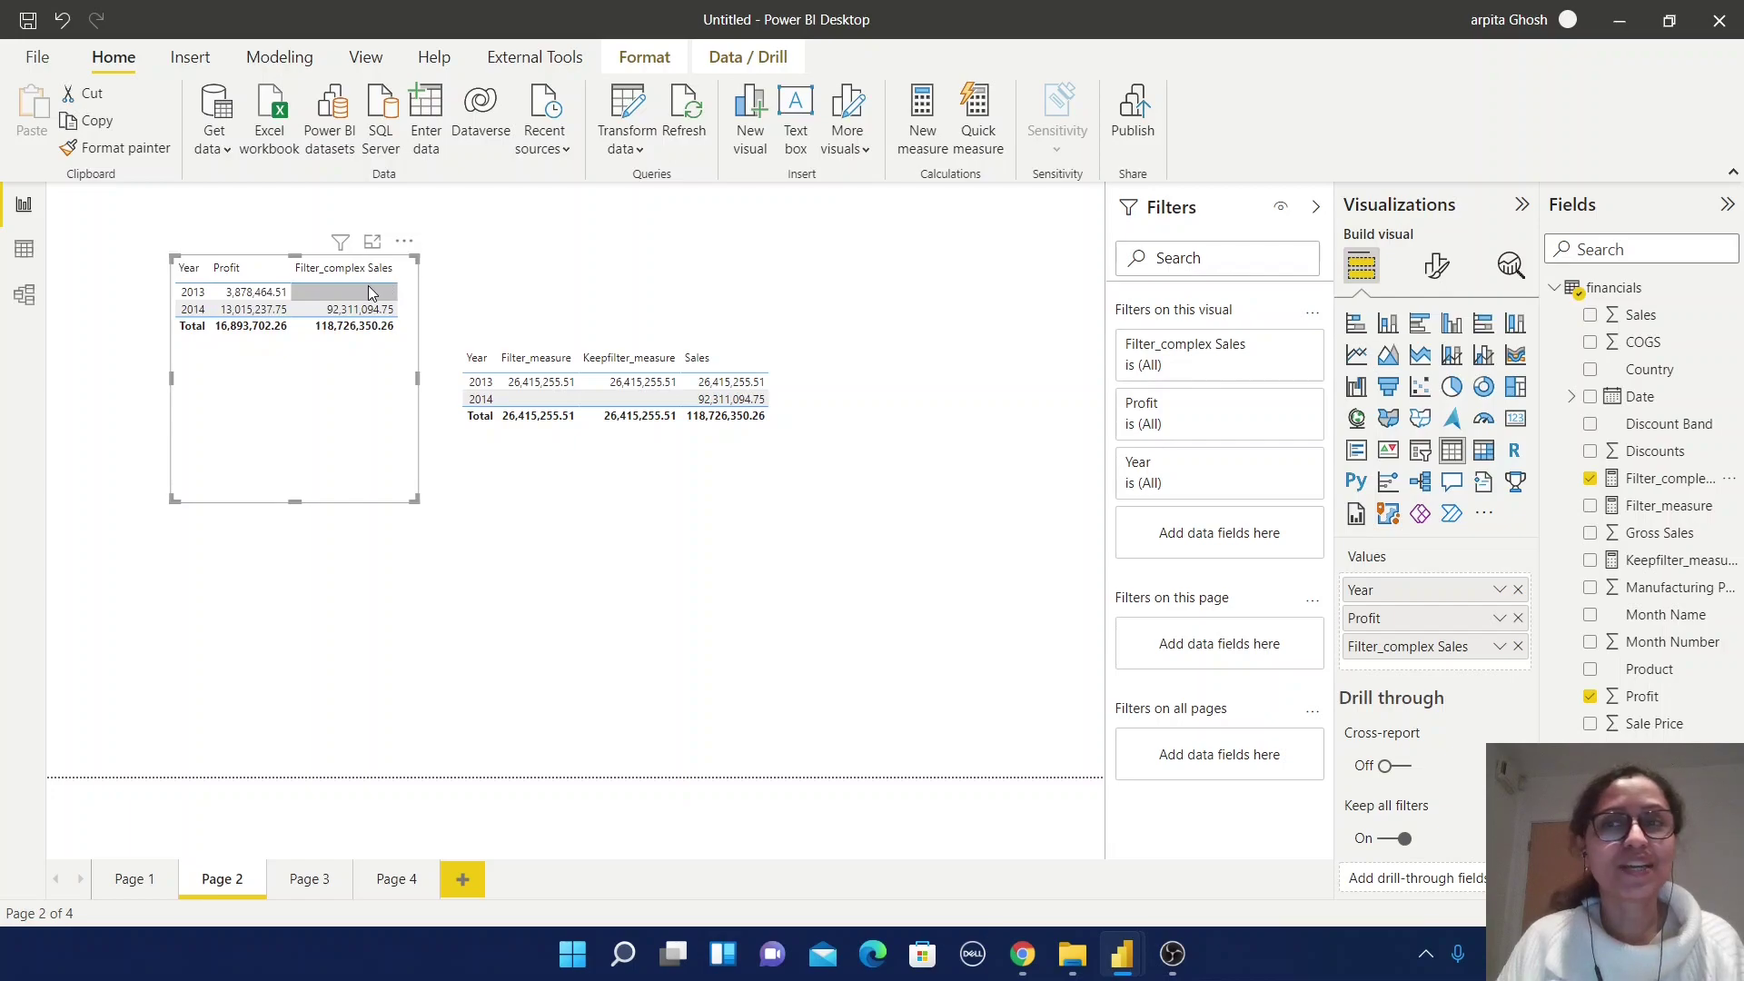
{"action": "left_click", "coordinate": [1675, 482]}
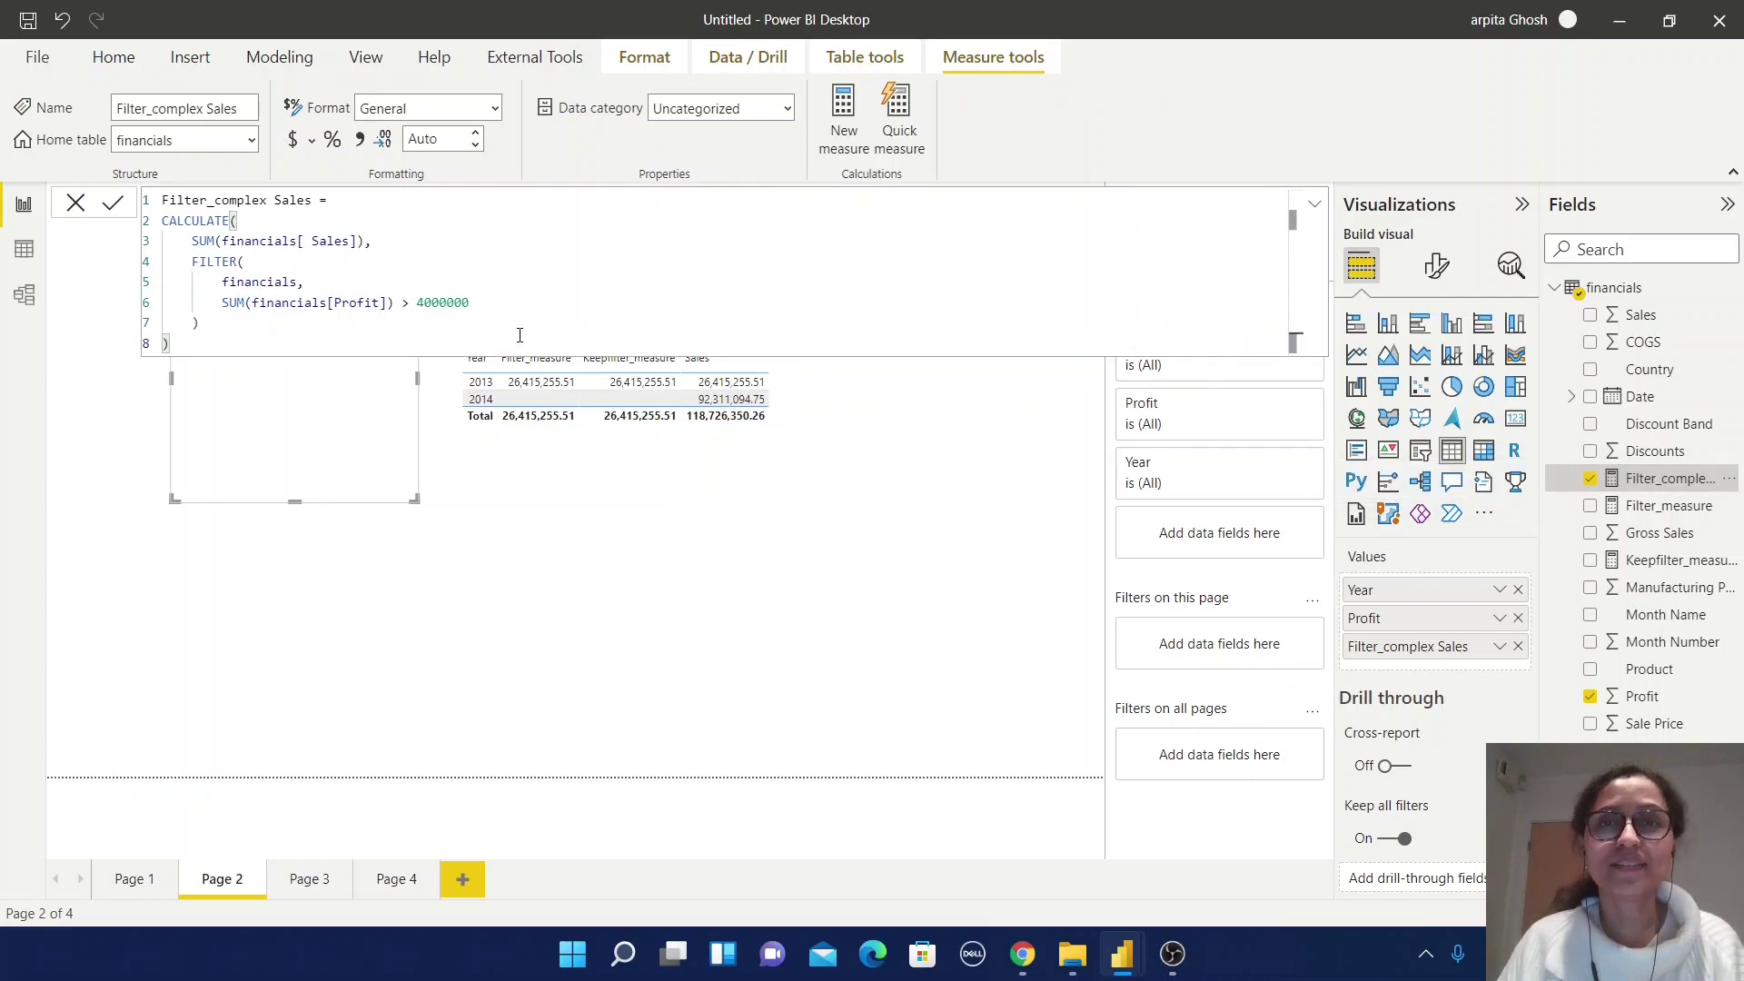
- Close the Filter_complex Sales formula and deselect the table on Page 2
{"action": "left_click", "coordinate": [845, 634]}
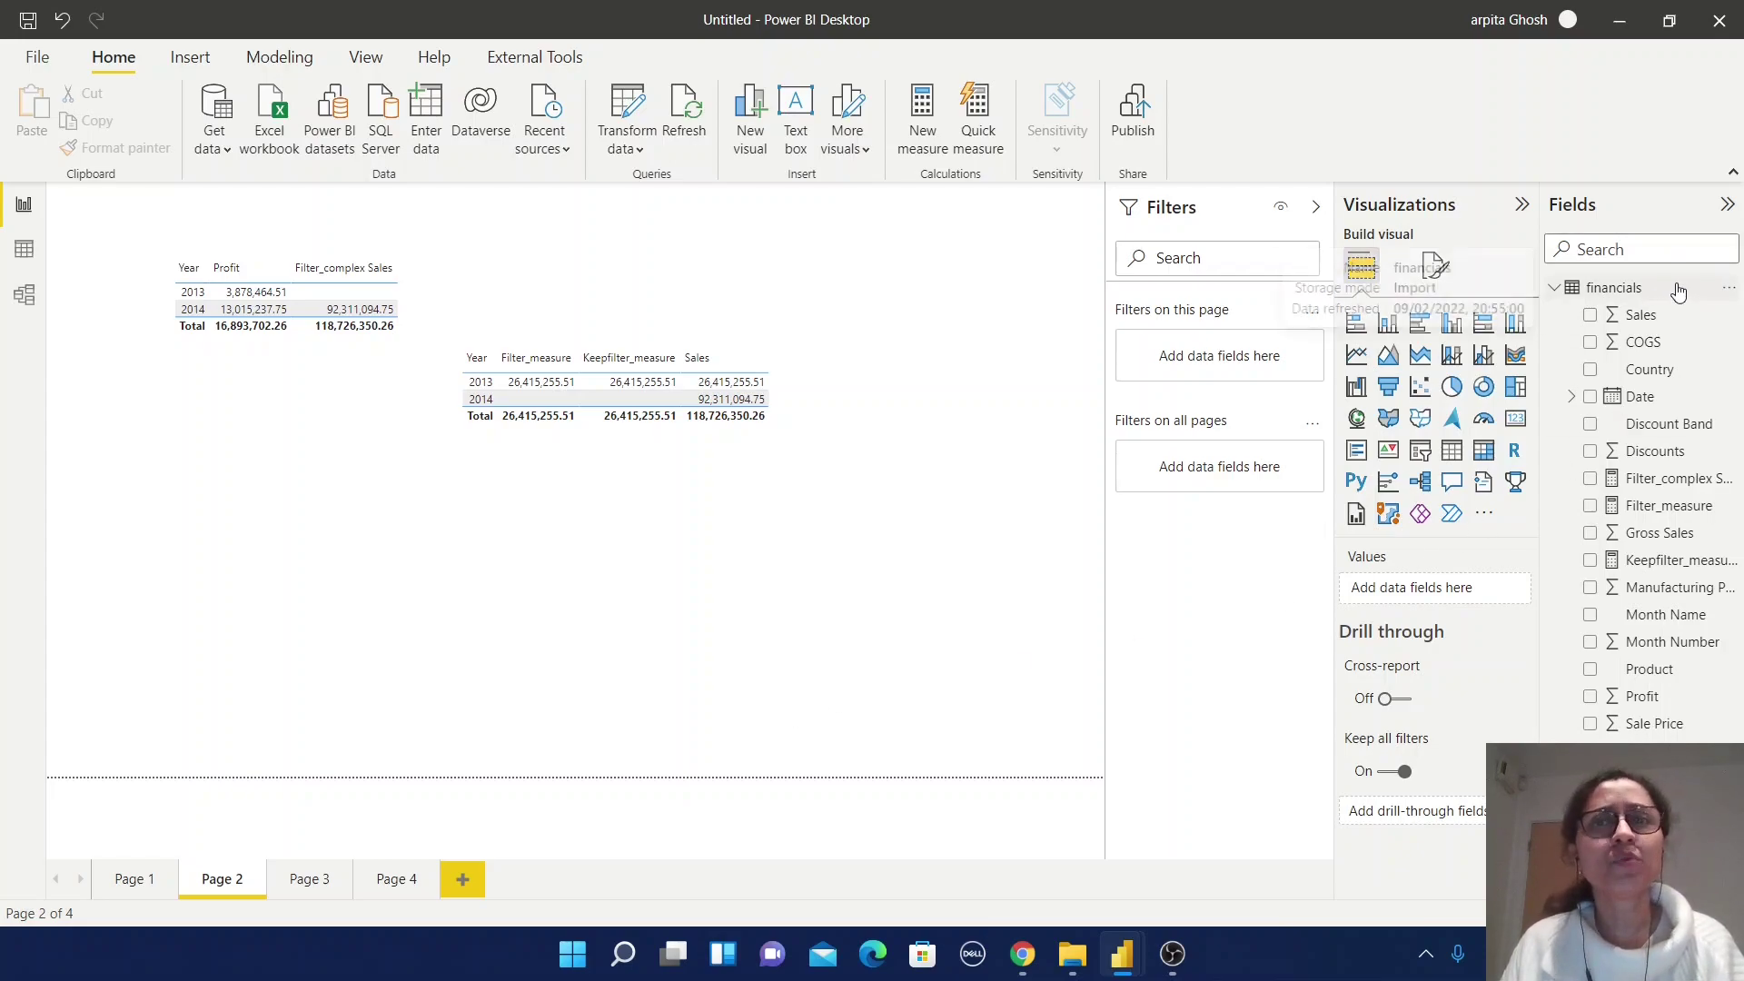
{"action": "left_click", "coordinate": [1732, 291]}
- Add measure removefilter_measure = CALCULATE(SUM(financials[ Sales]), REMOVEFILTERS(financials[Year])) to financials
{"action": "left_click", "coordinate": [1586, 304]}
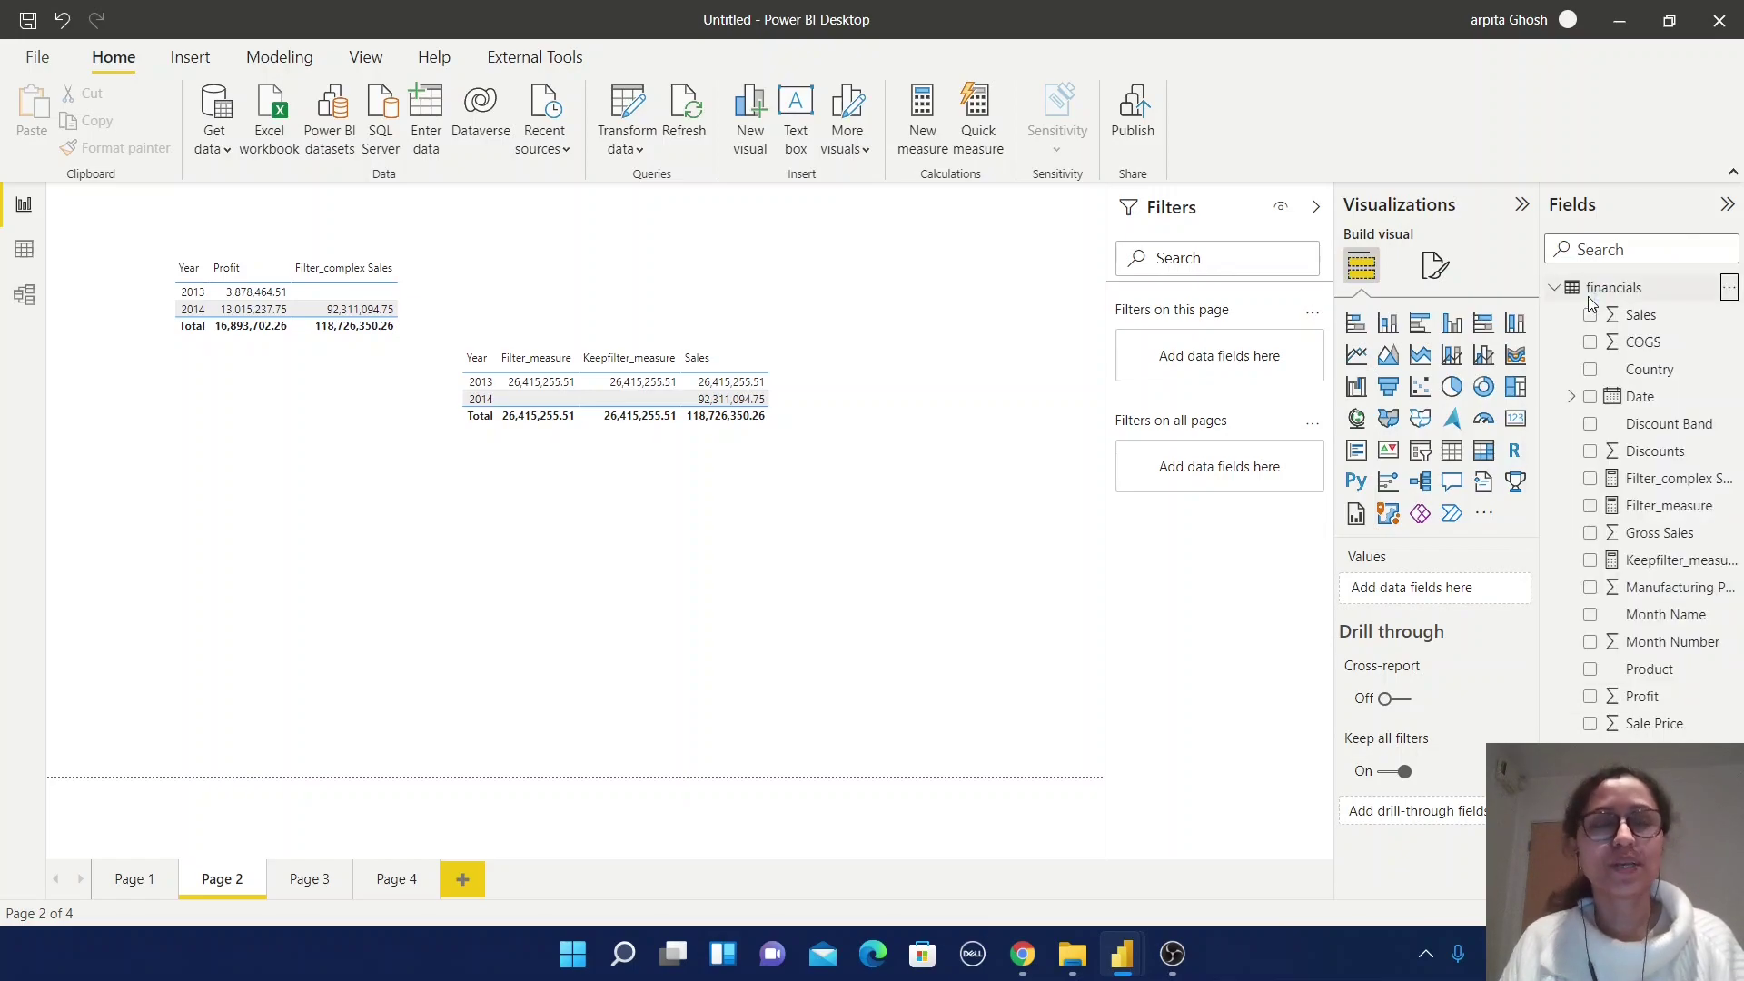
{"action": "type", "text": "removef"}
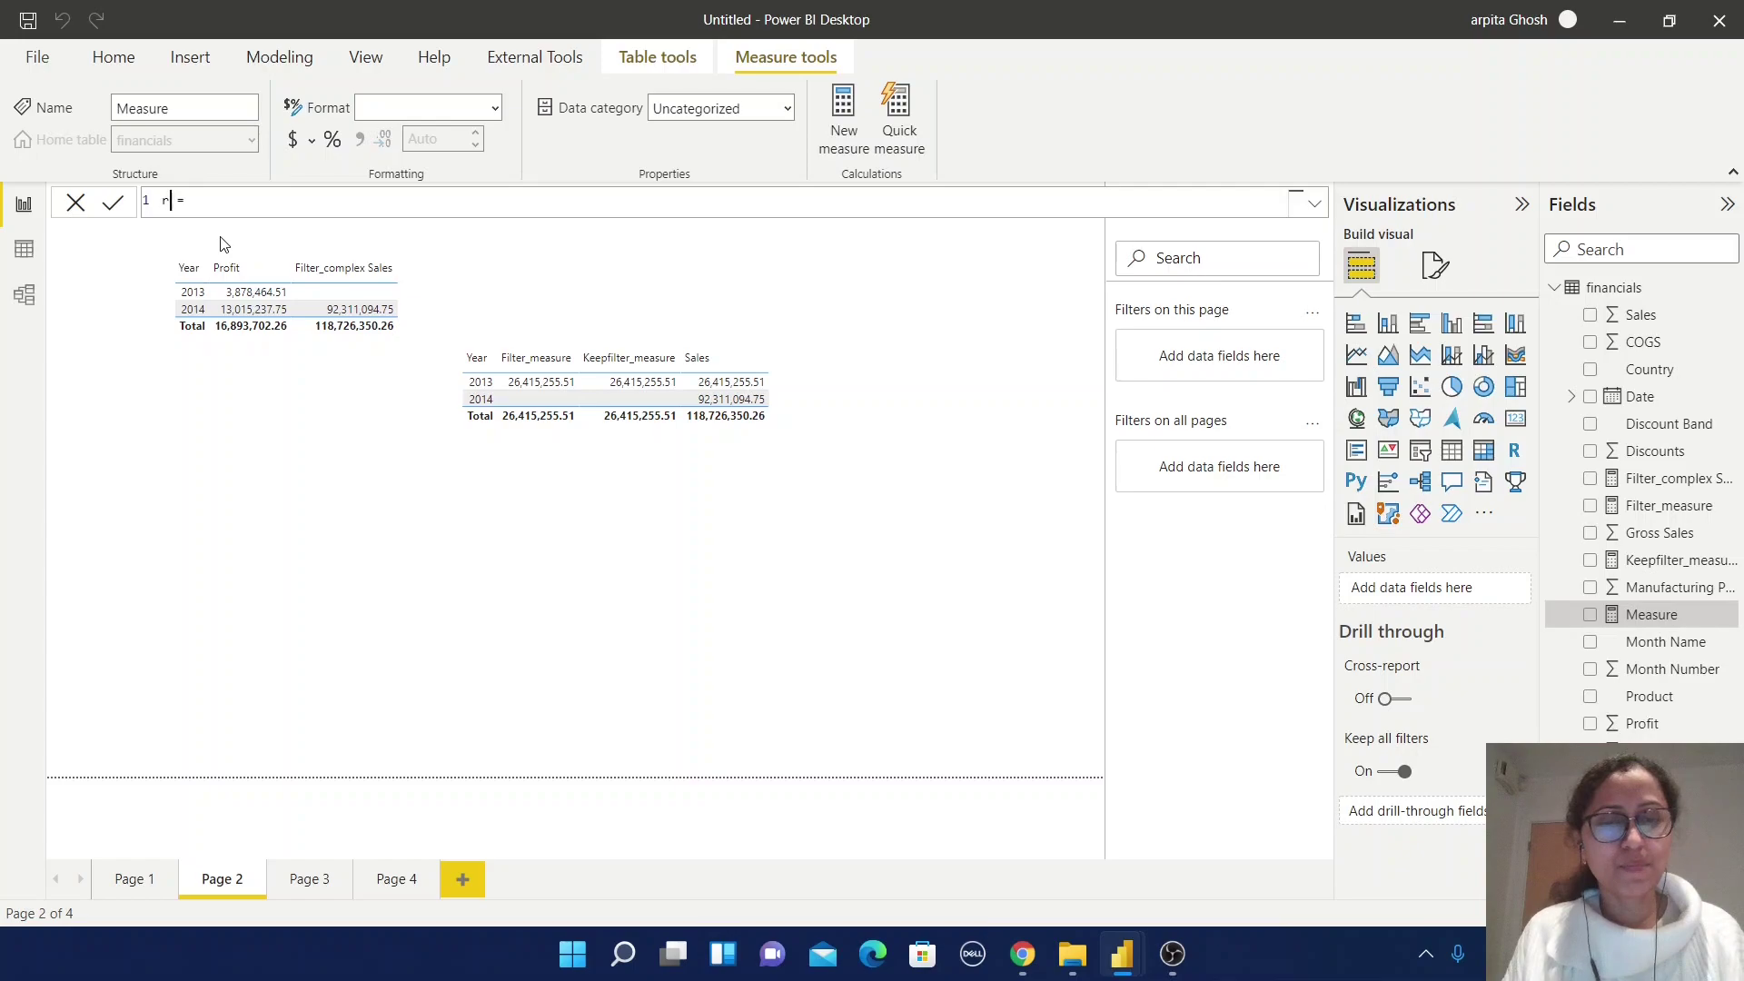
{"action": "type", "text": "ilter_"}
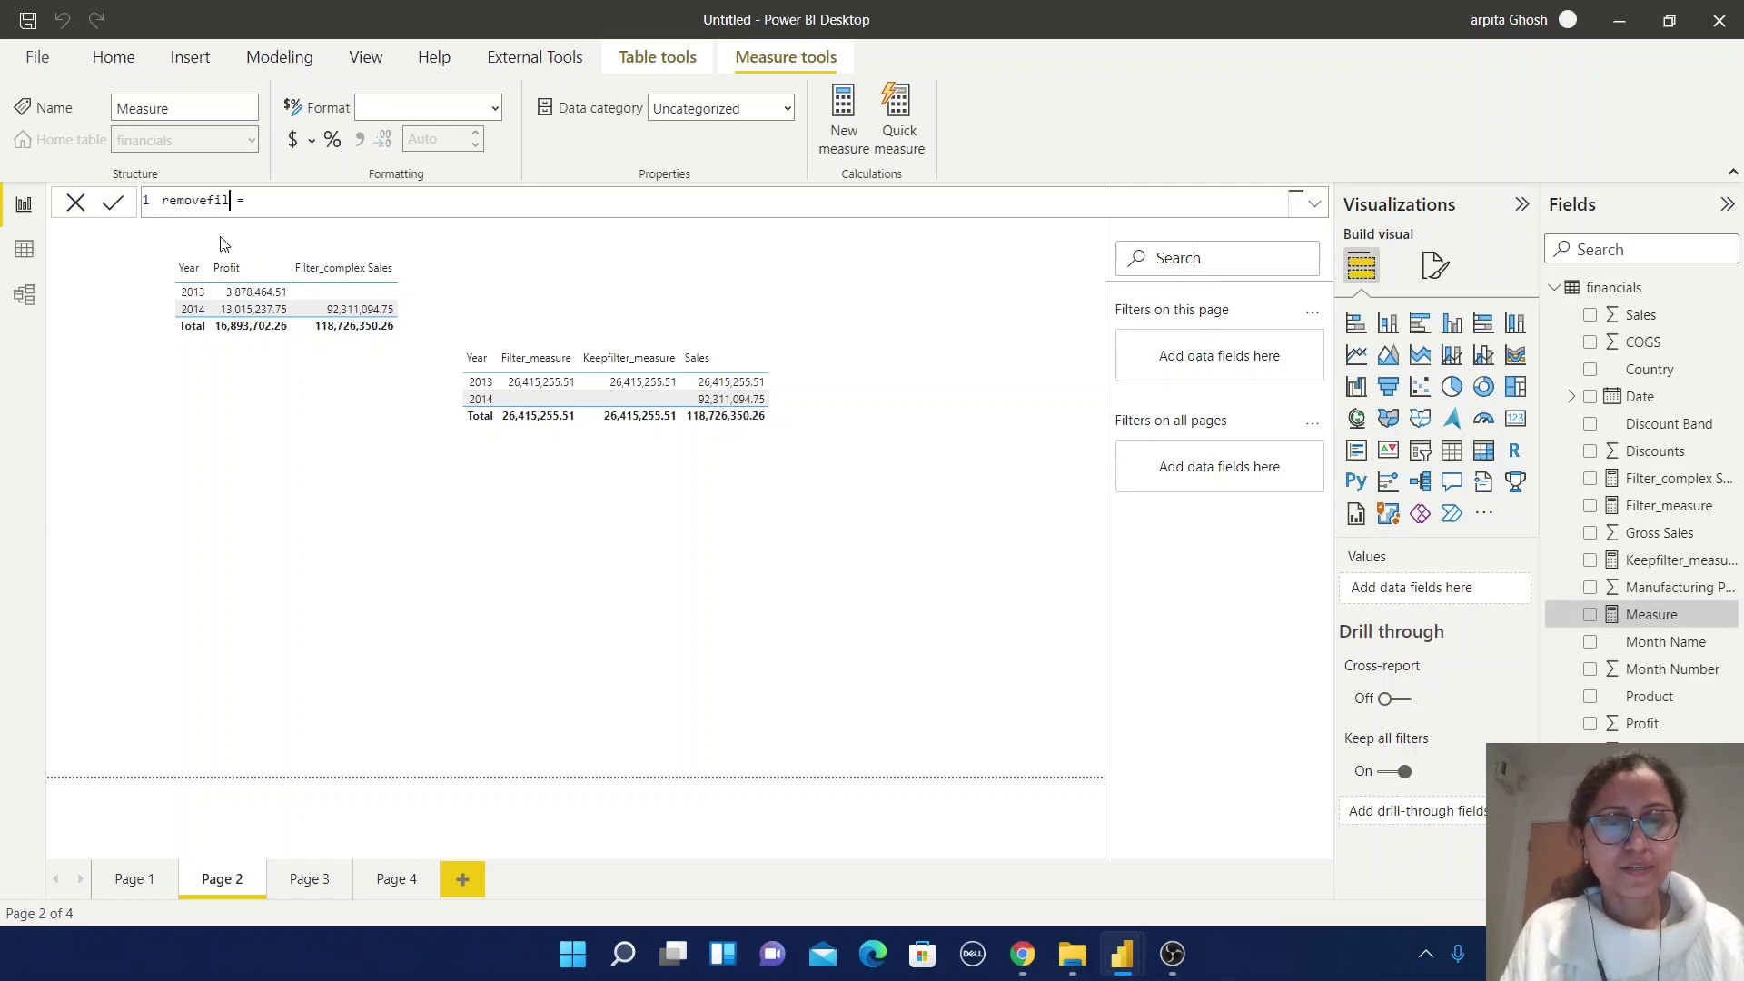
{"action": "type", "text": "measure ="}
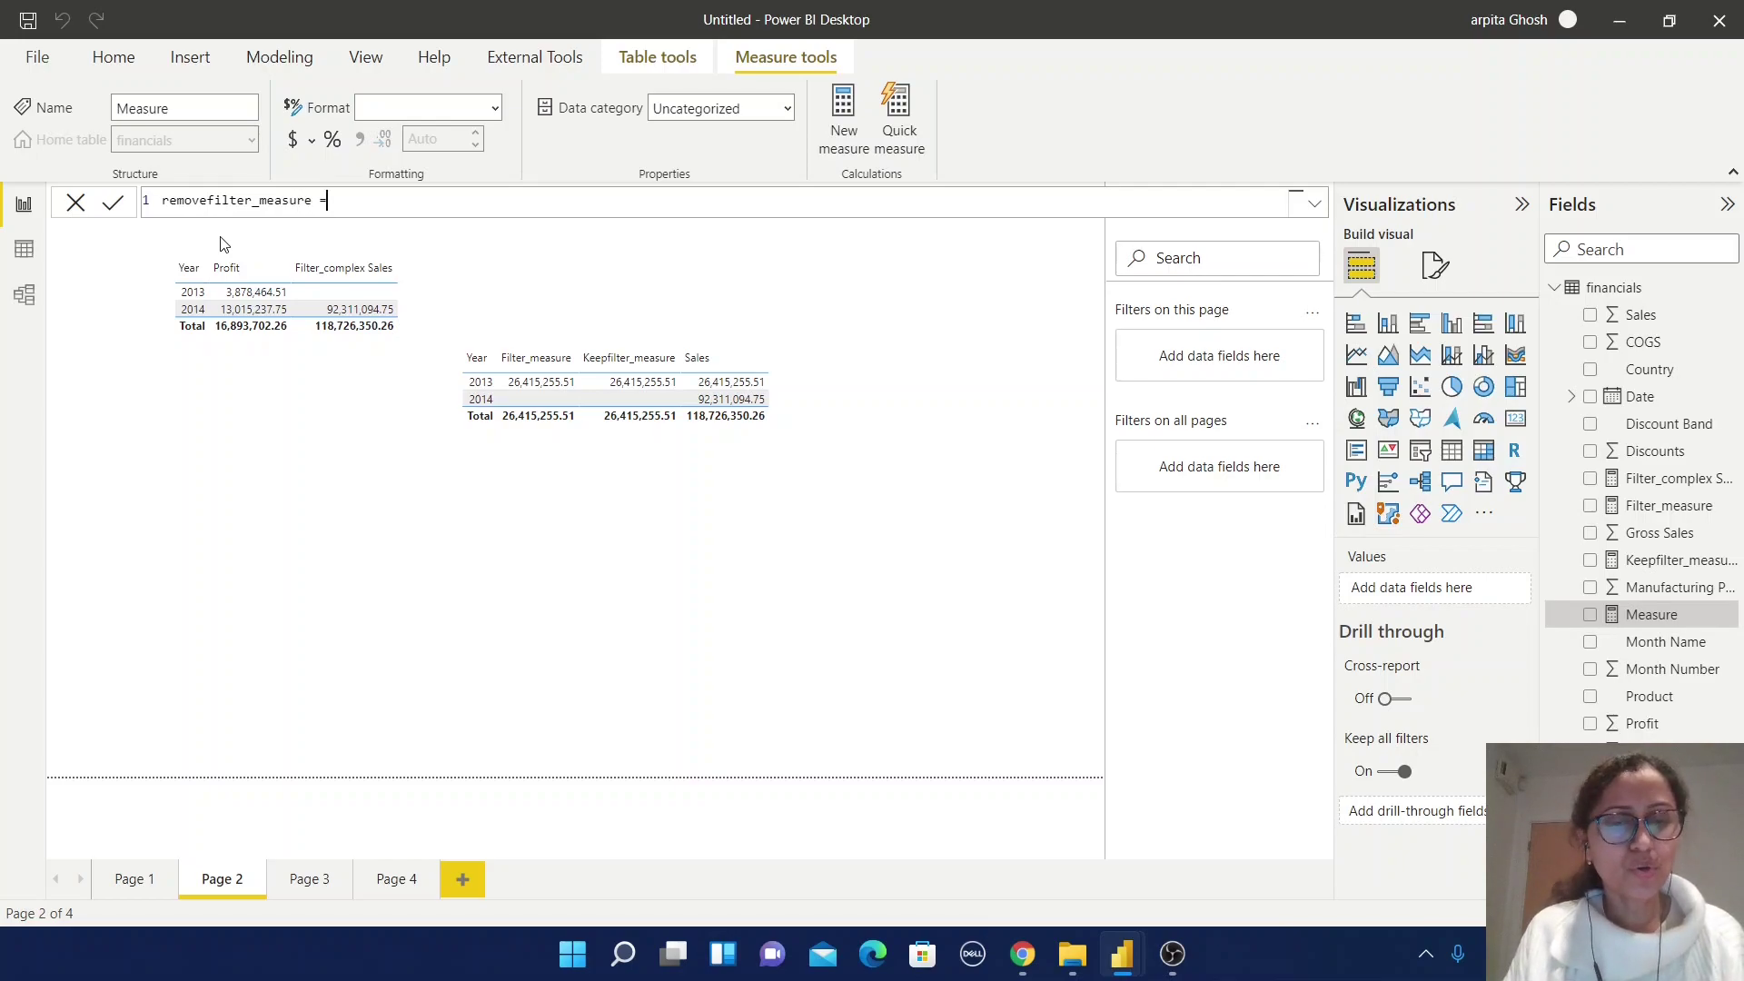
{"action": "type", "text": "CAL"}
{"action": "key", "text": "Tab"}
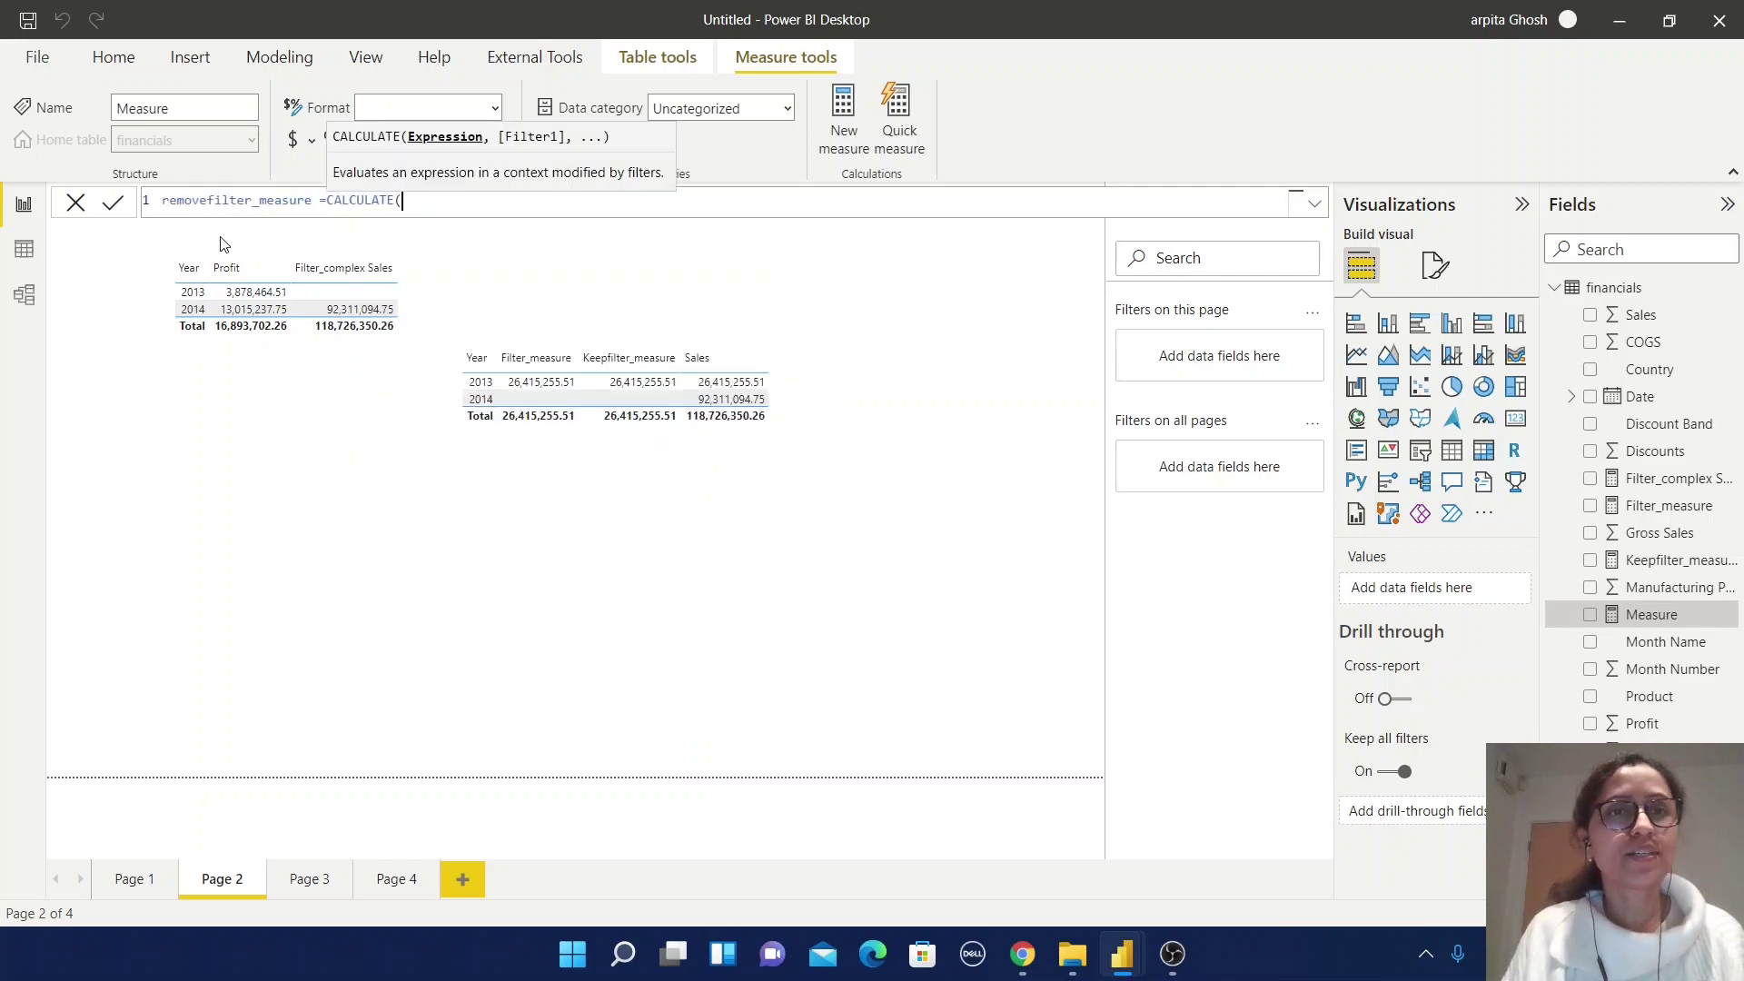
{"action": "type", "text": "SUM(sales"}
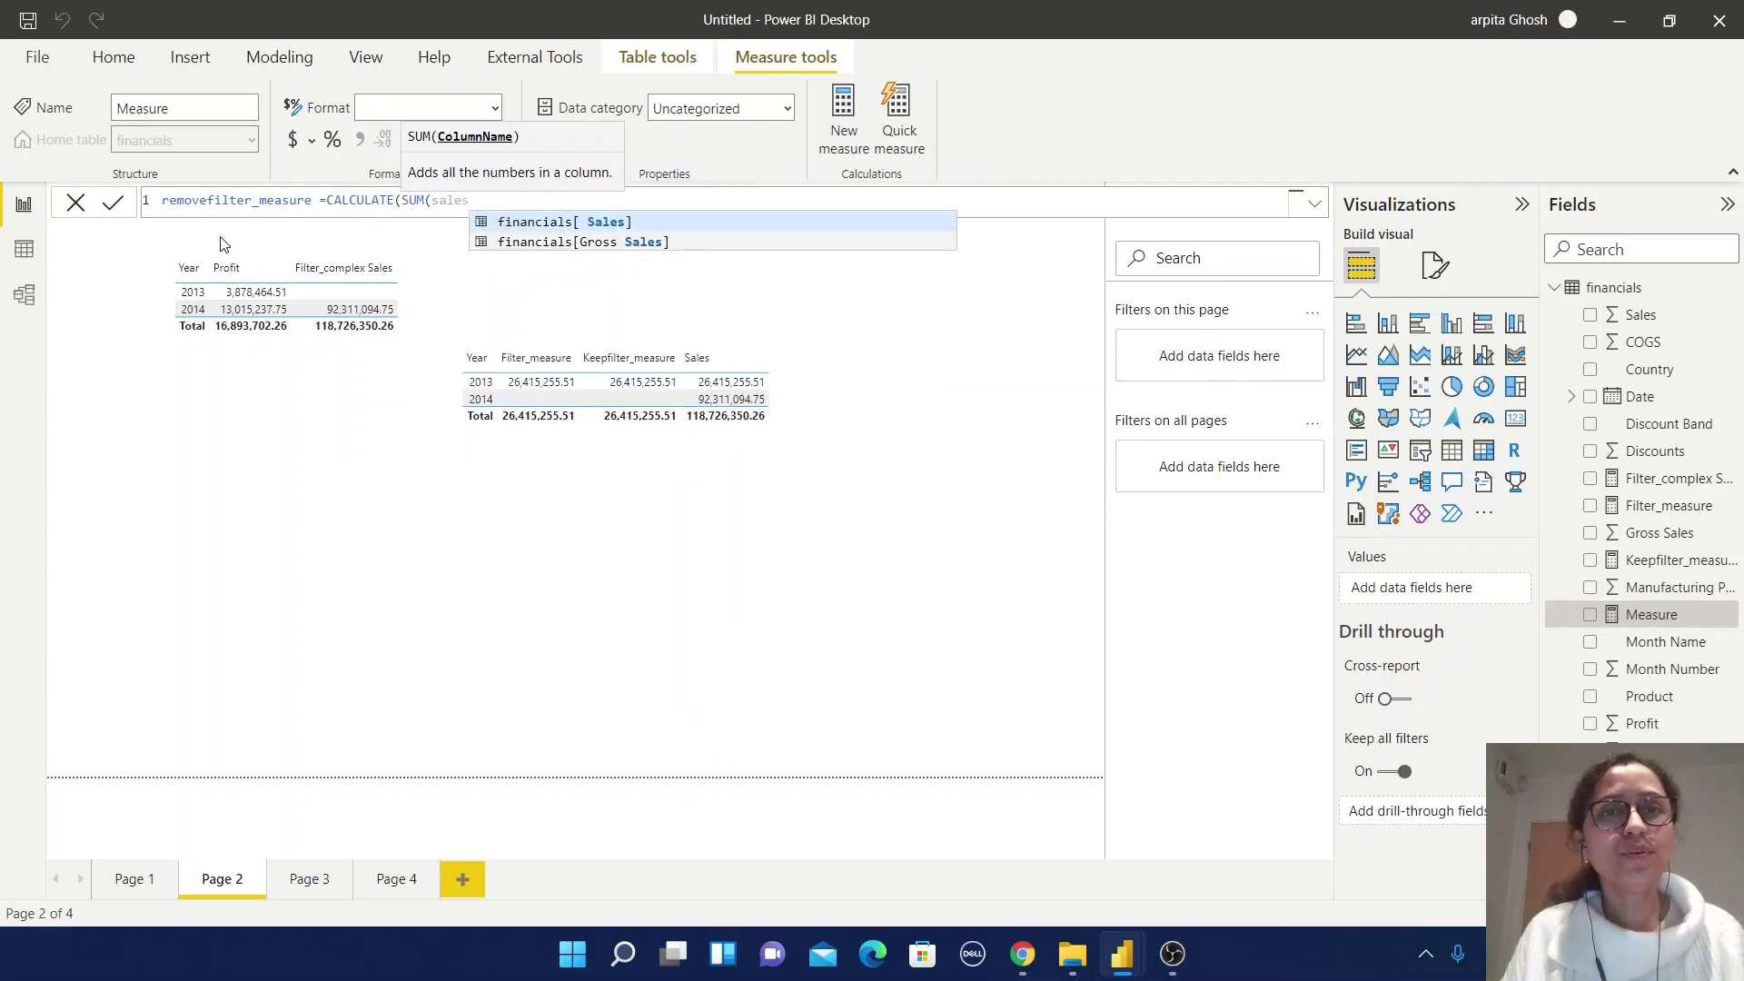
{"action": "key", "text": "Tab"}
{"action": "type", "text": ")"}
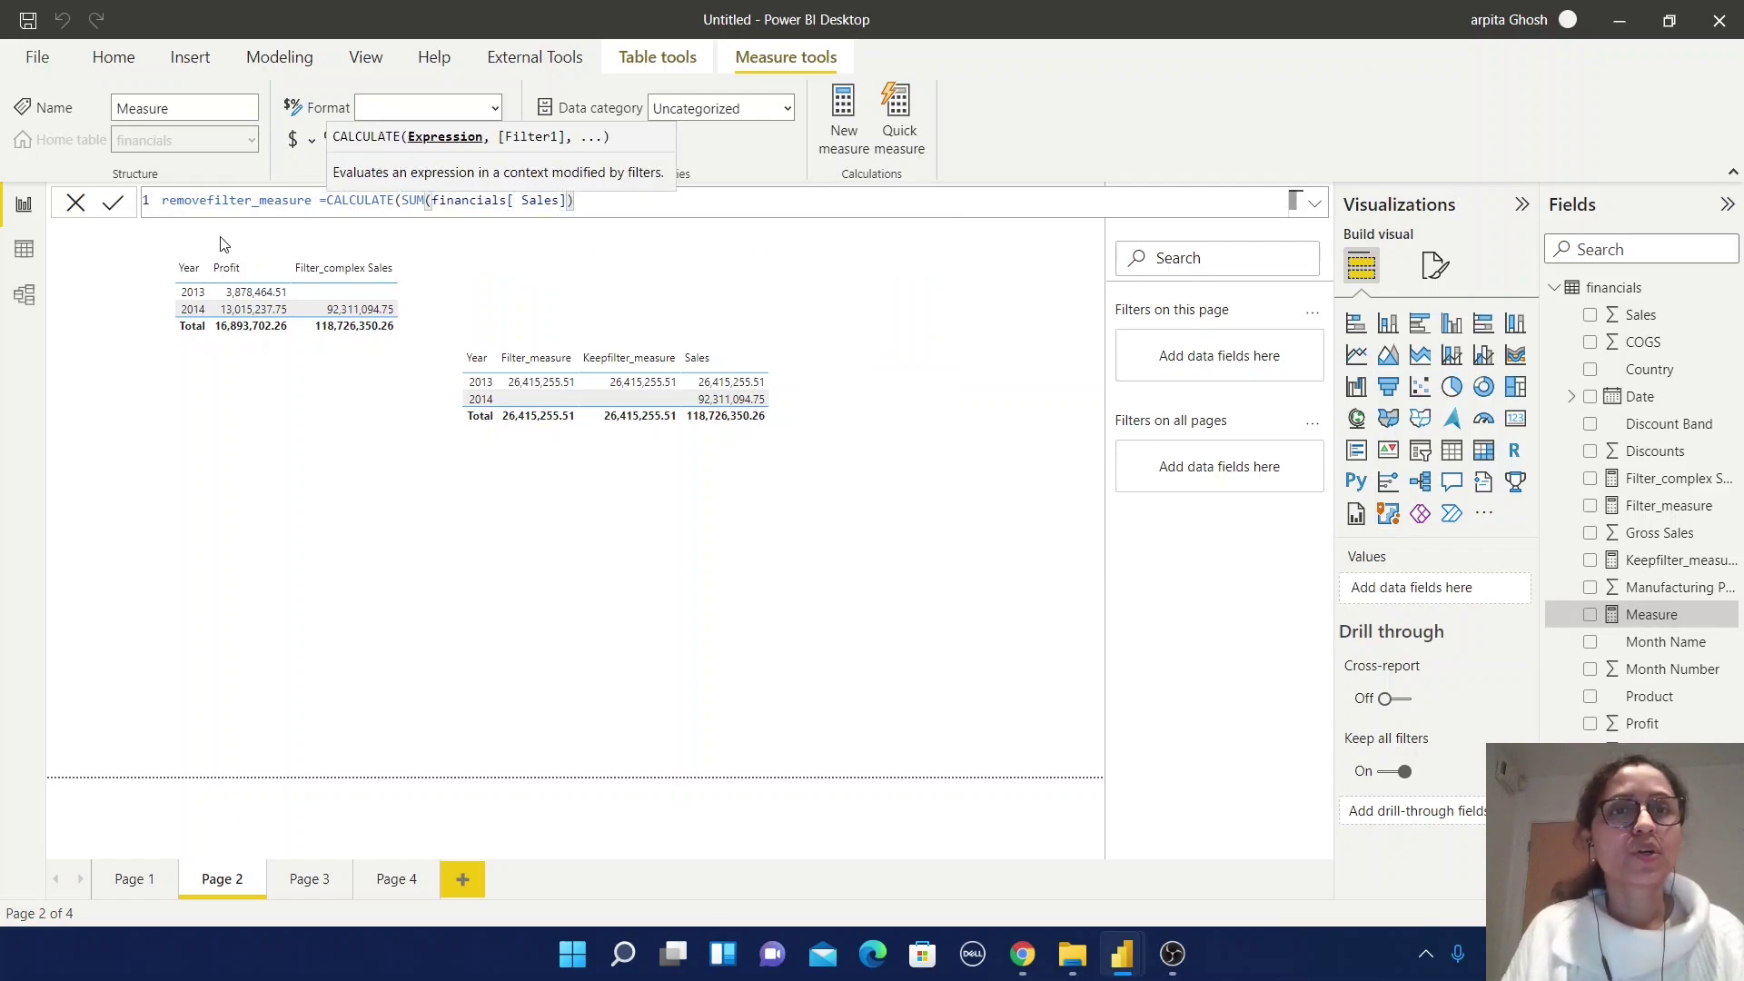
{"action": "type", "text": "),RE"}
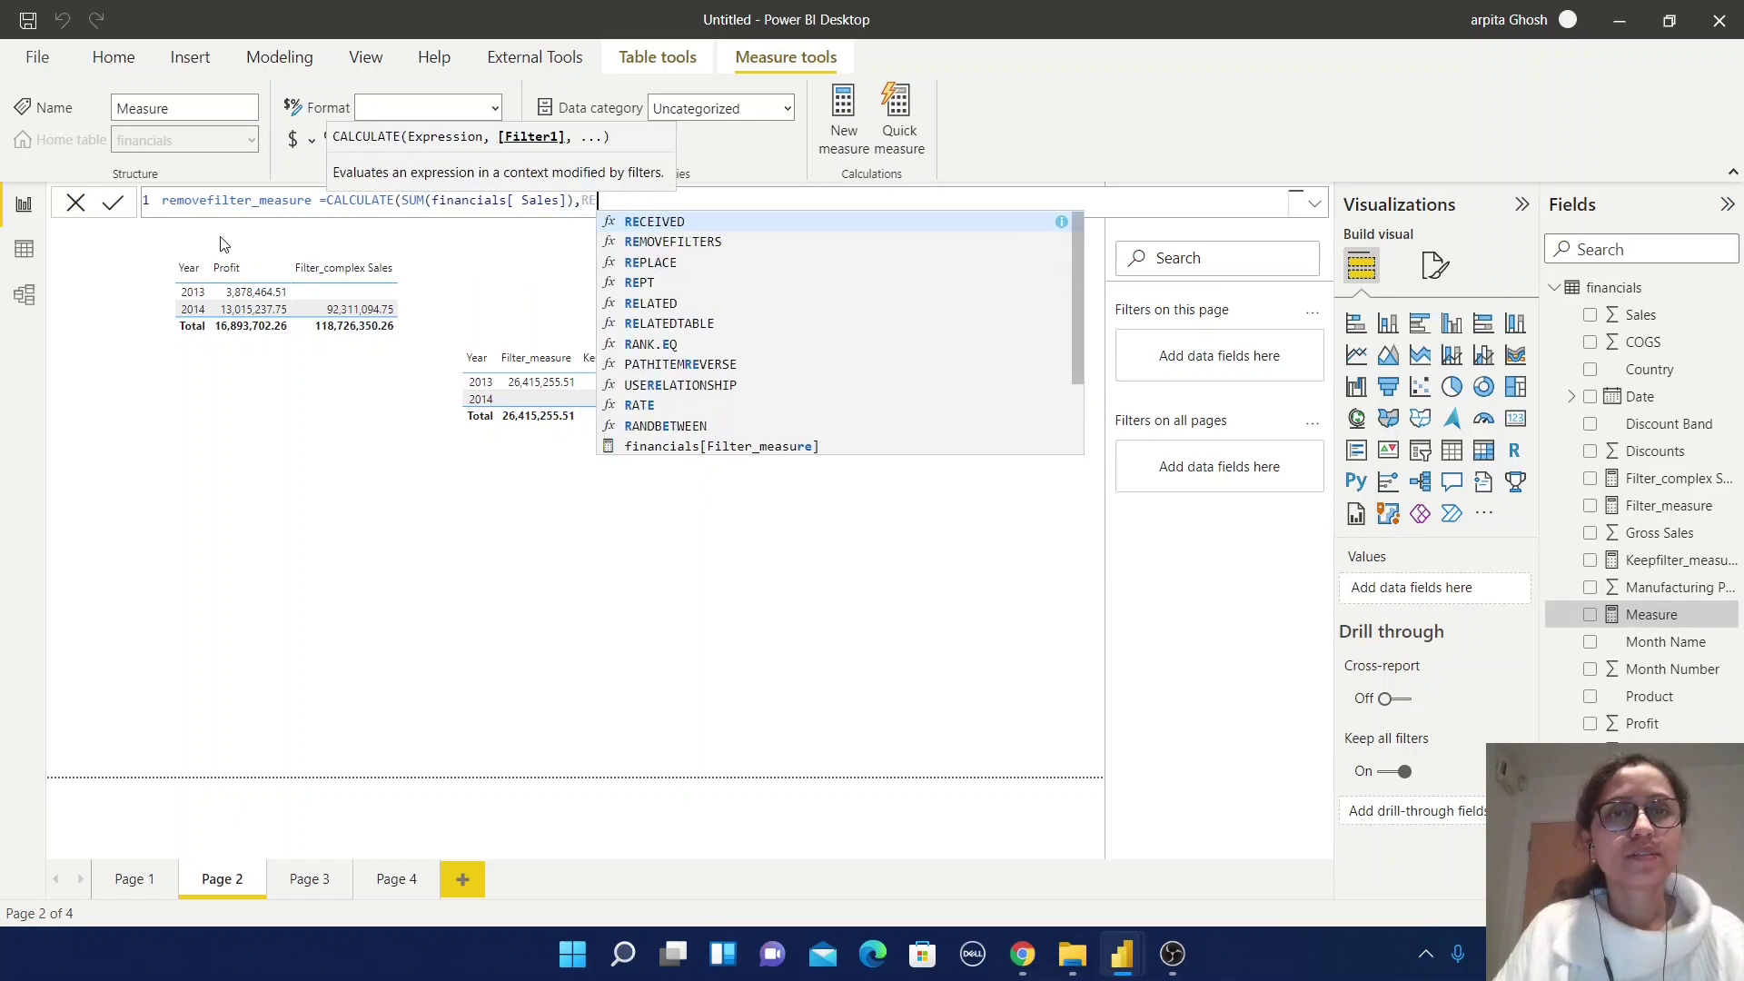
{"action": "type", "text": "MOV"}
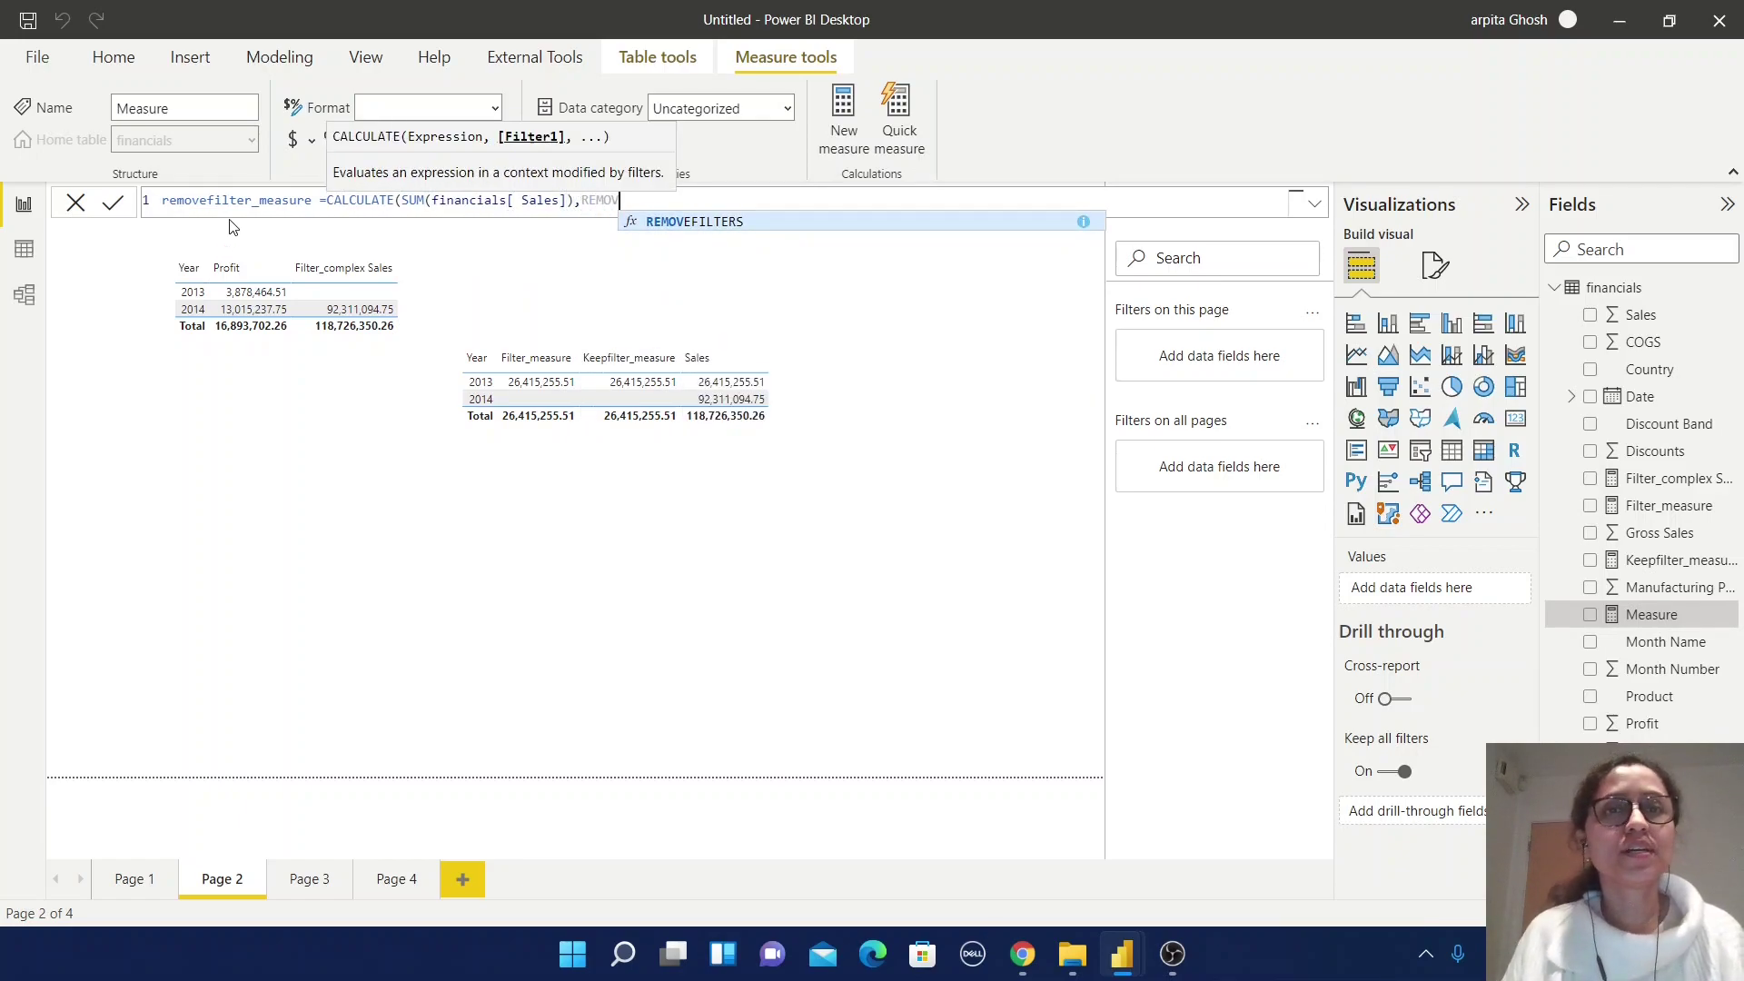
{"action": "left_click", "coordinate": [771, 227]}
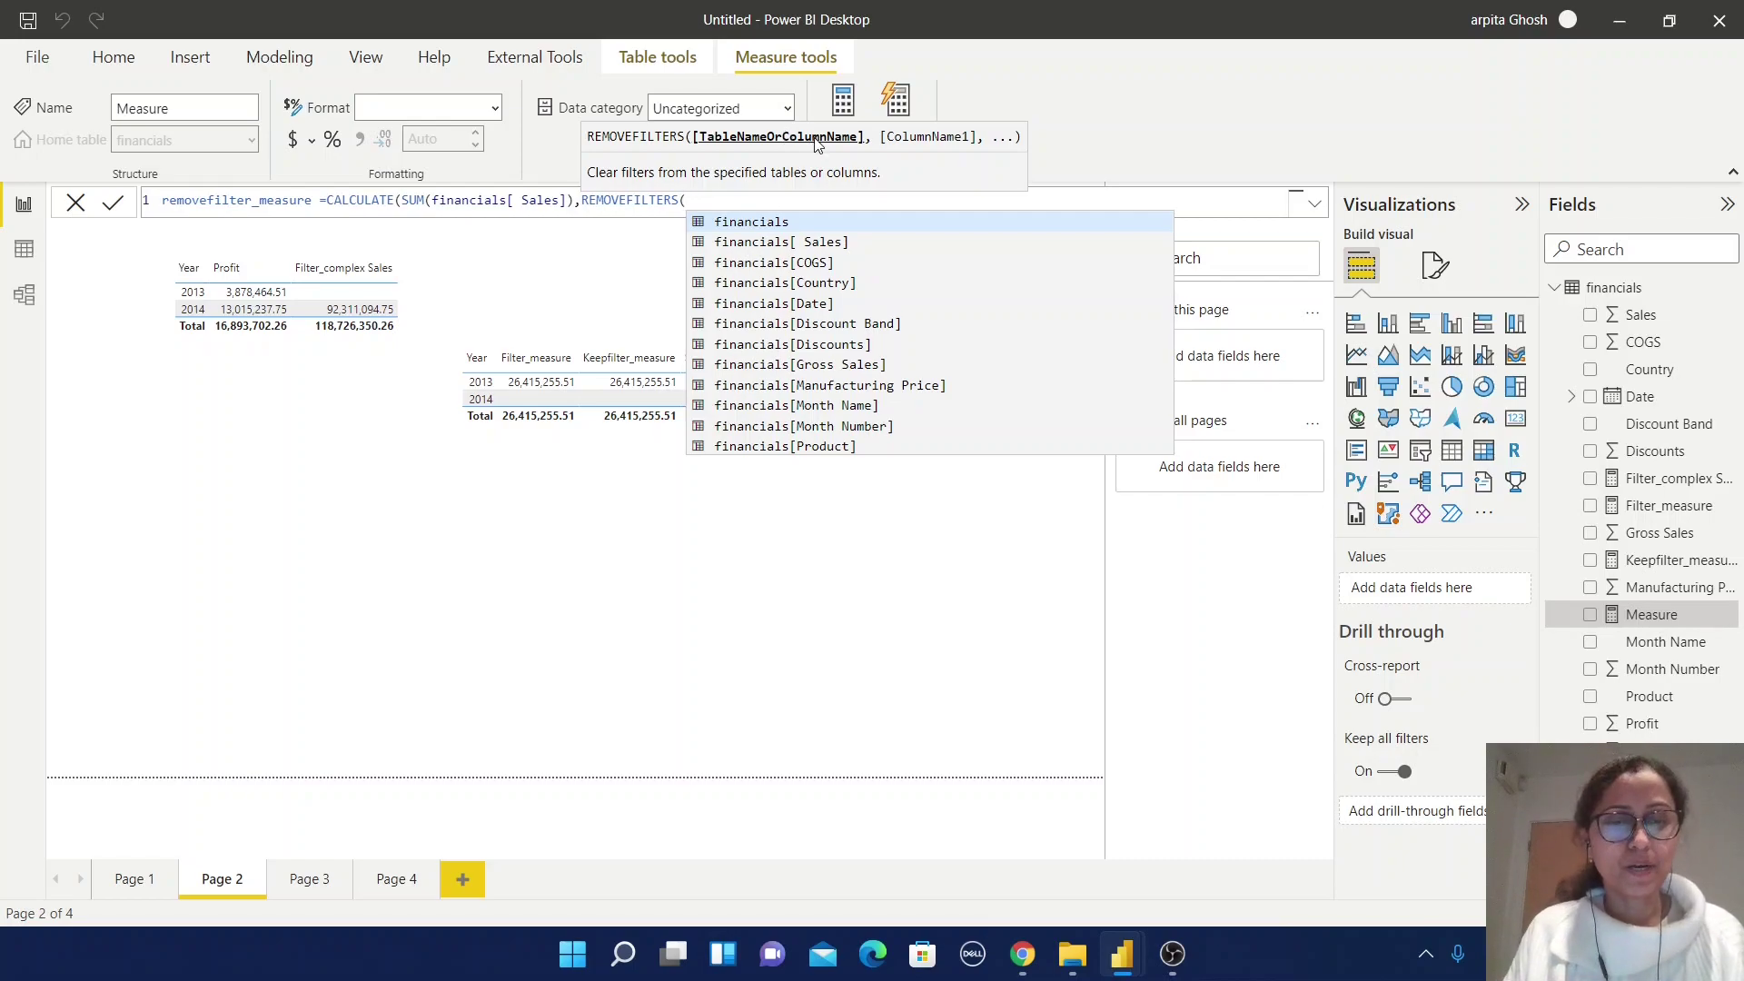
{"action": "type", "text": "year"}
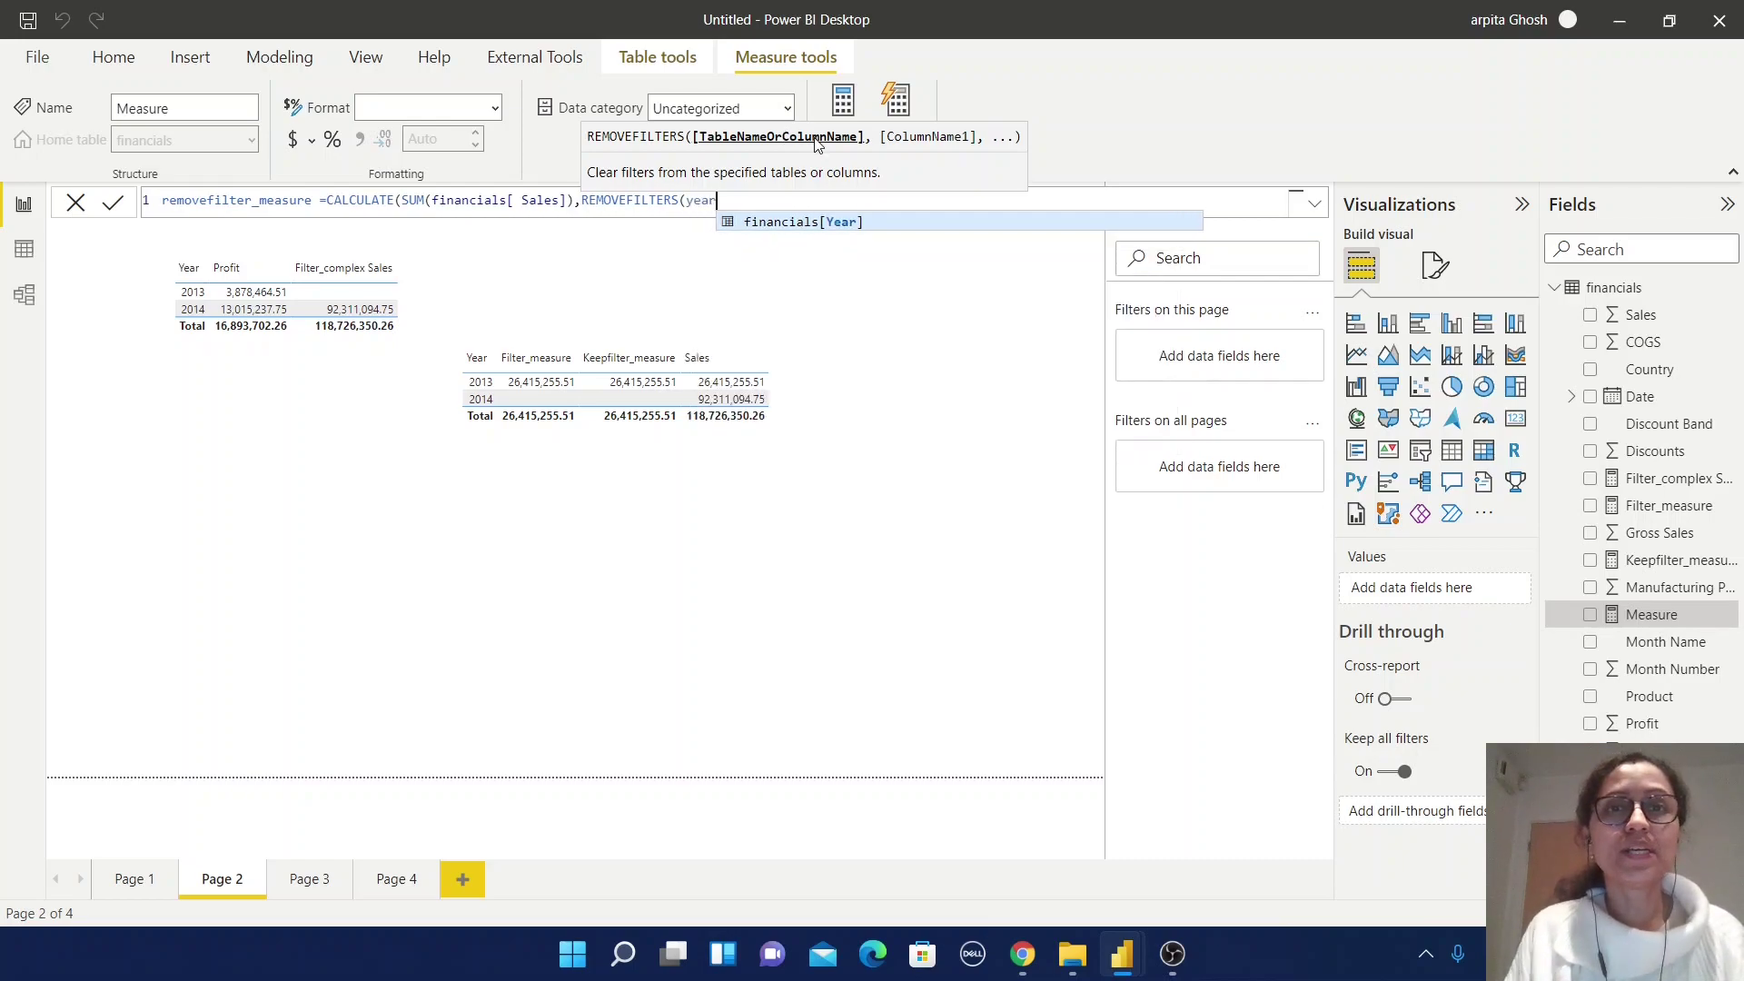
{"action": "left_click", "coordinate": [763, 223]}
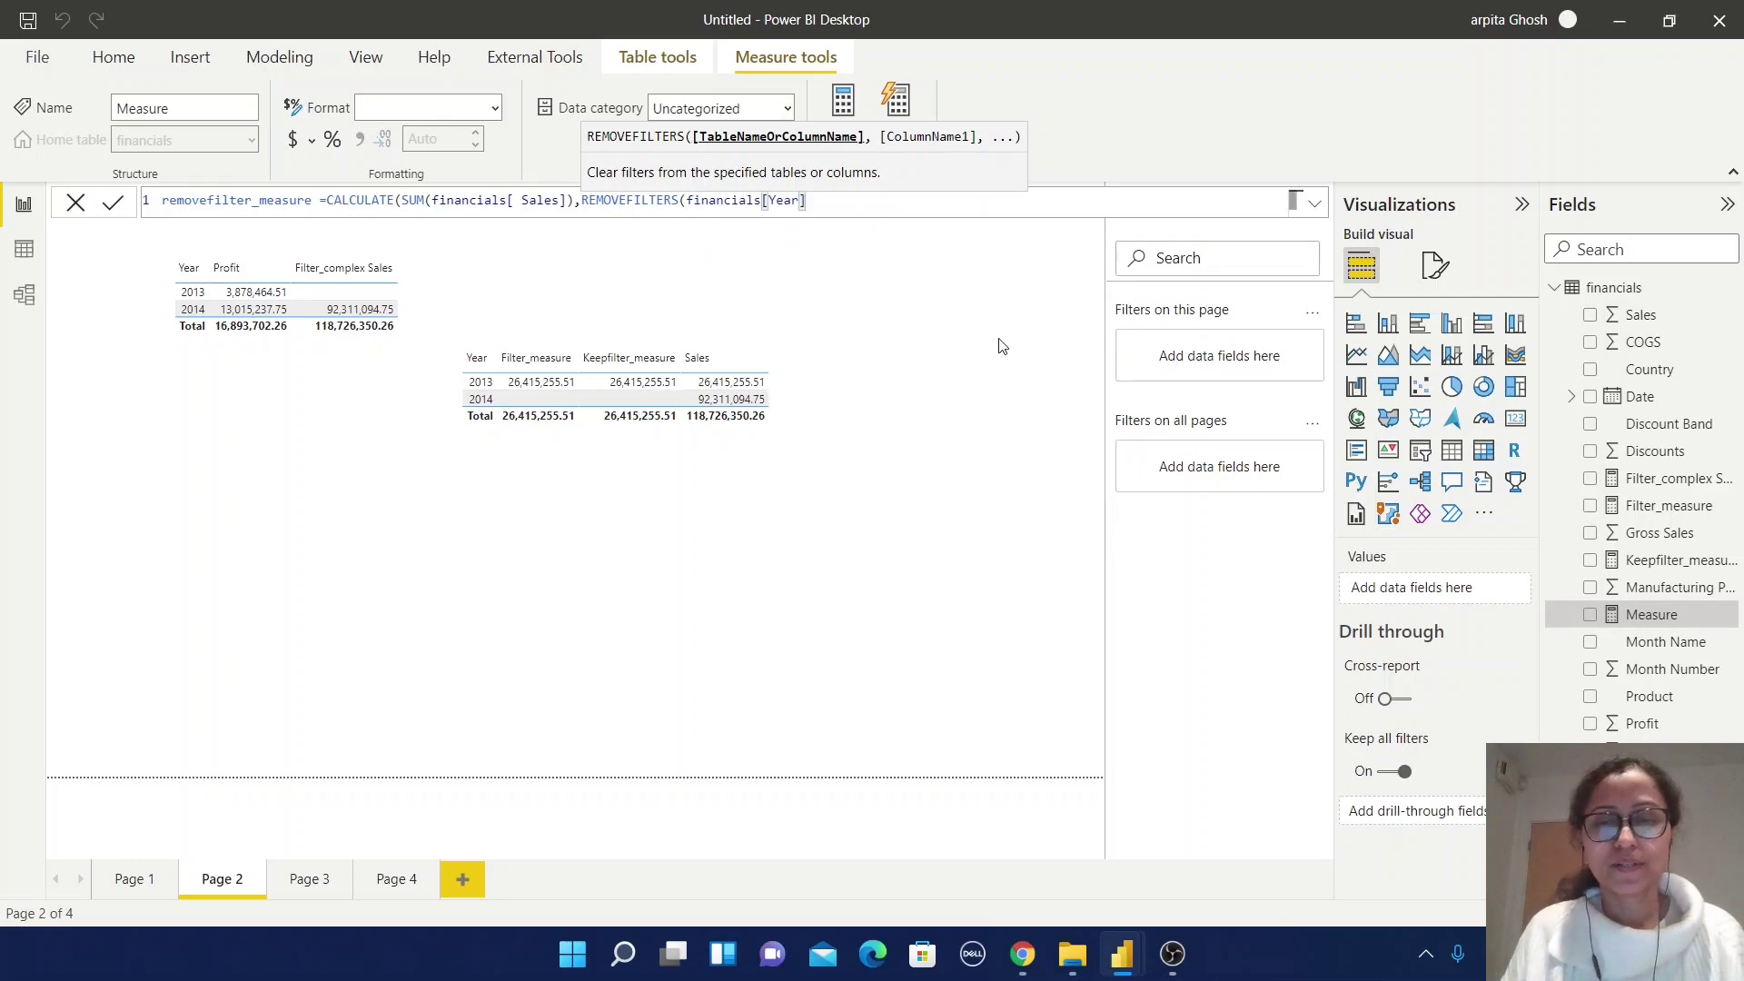
{"action": "type", "text": "))"}
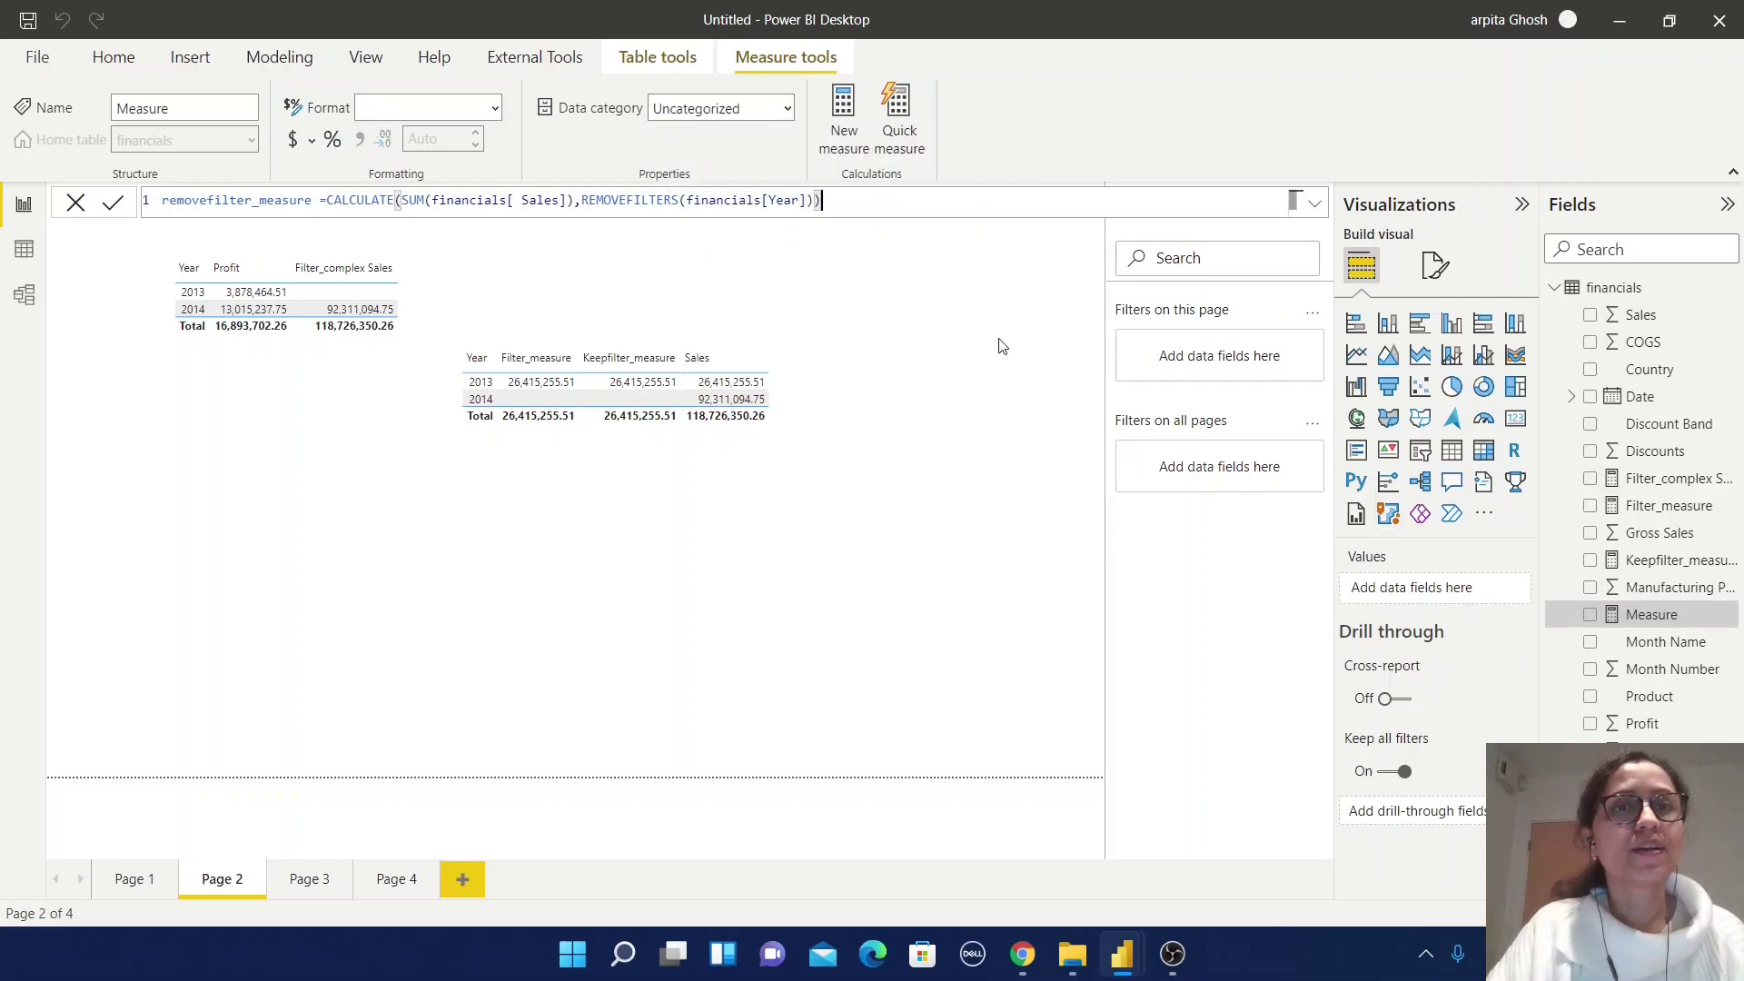
{"action": "left_click", "coordinate": [116, 203]}
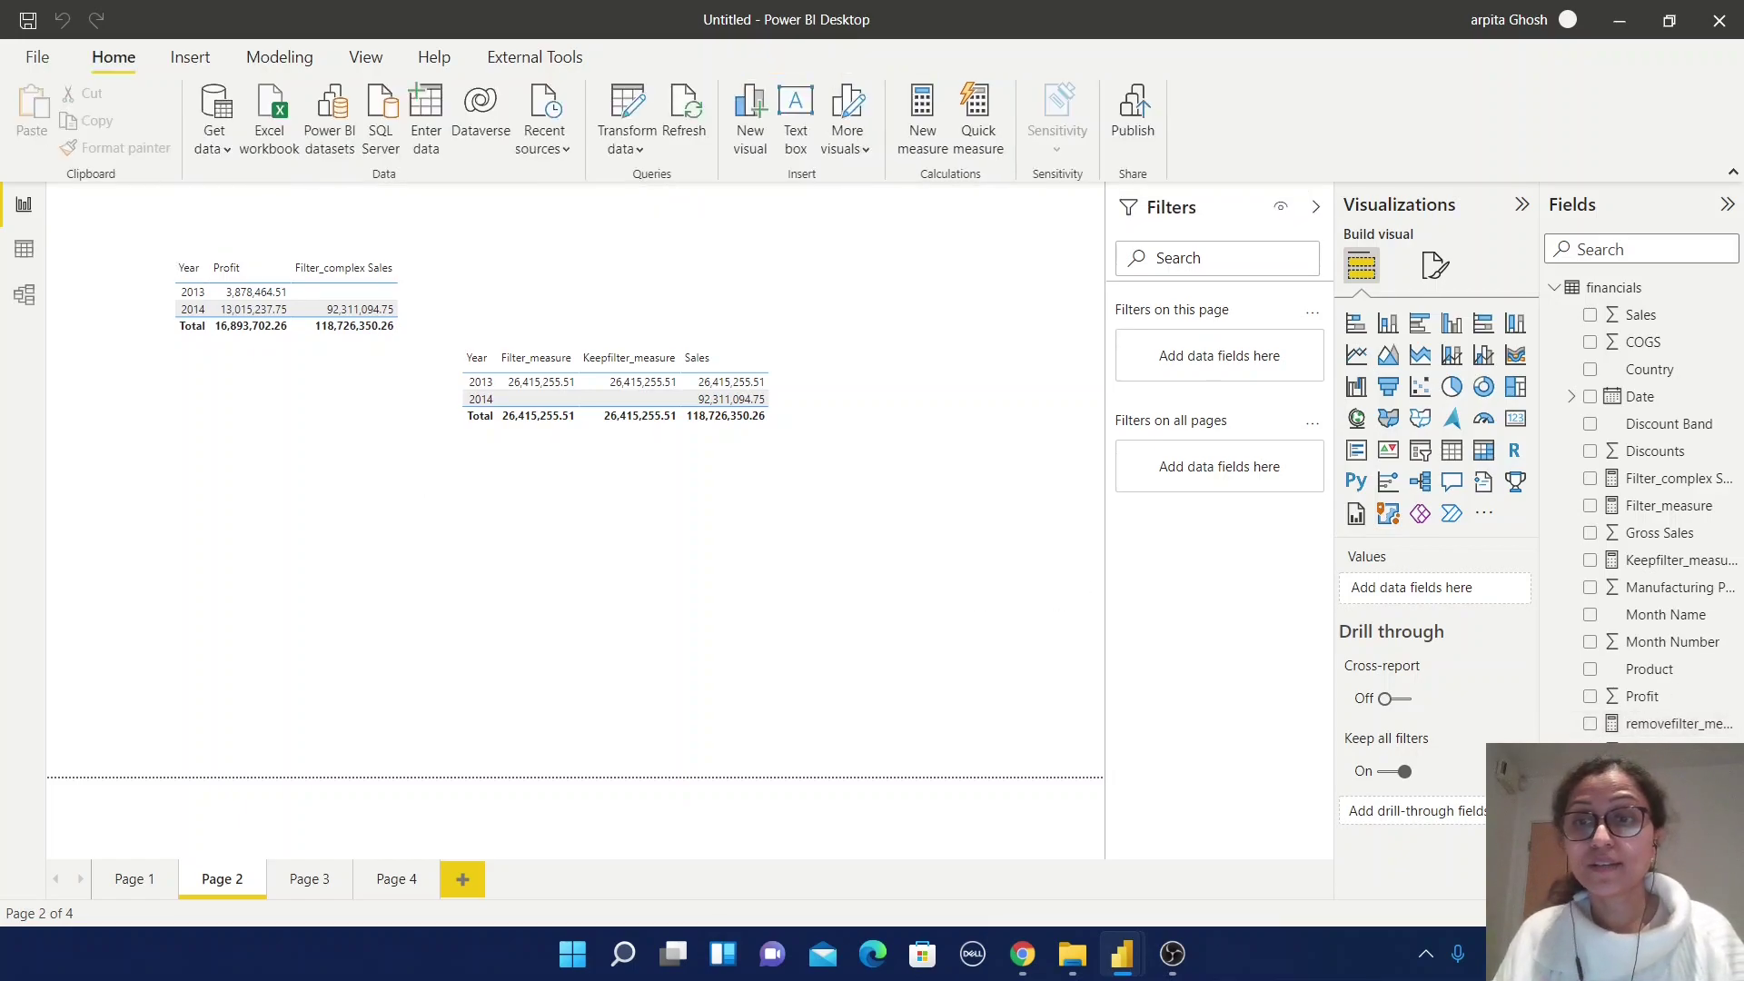
- Build a centred, widened table of Year, Sales and removefilter_measure below the other two
{"action": "left_click_drag", "start_coordinate": [1417, 817], "coordinate": [1417, 588]}
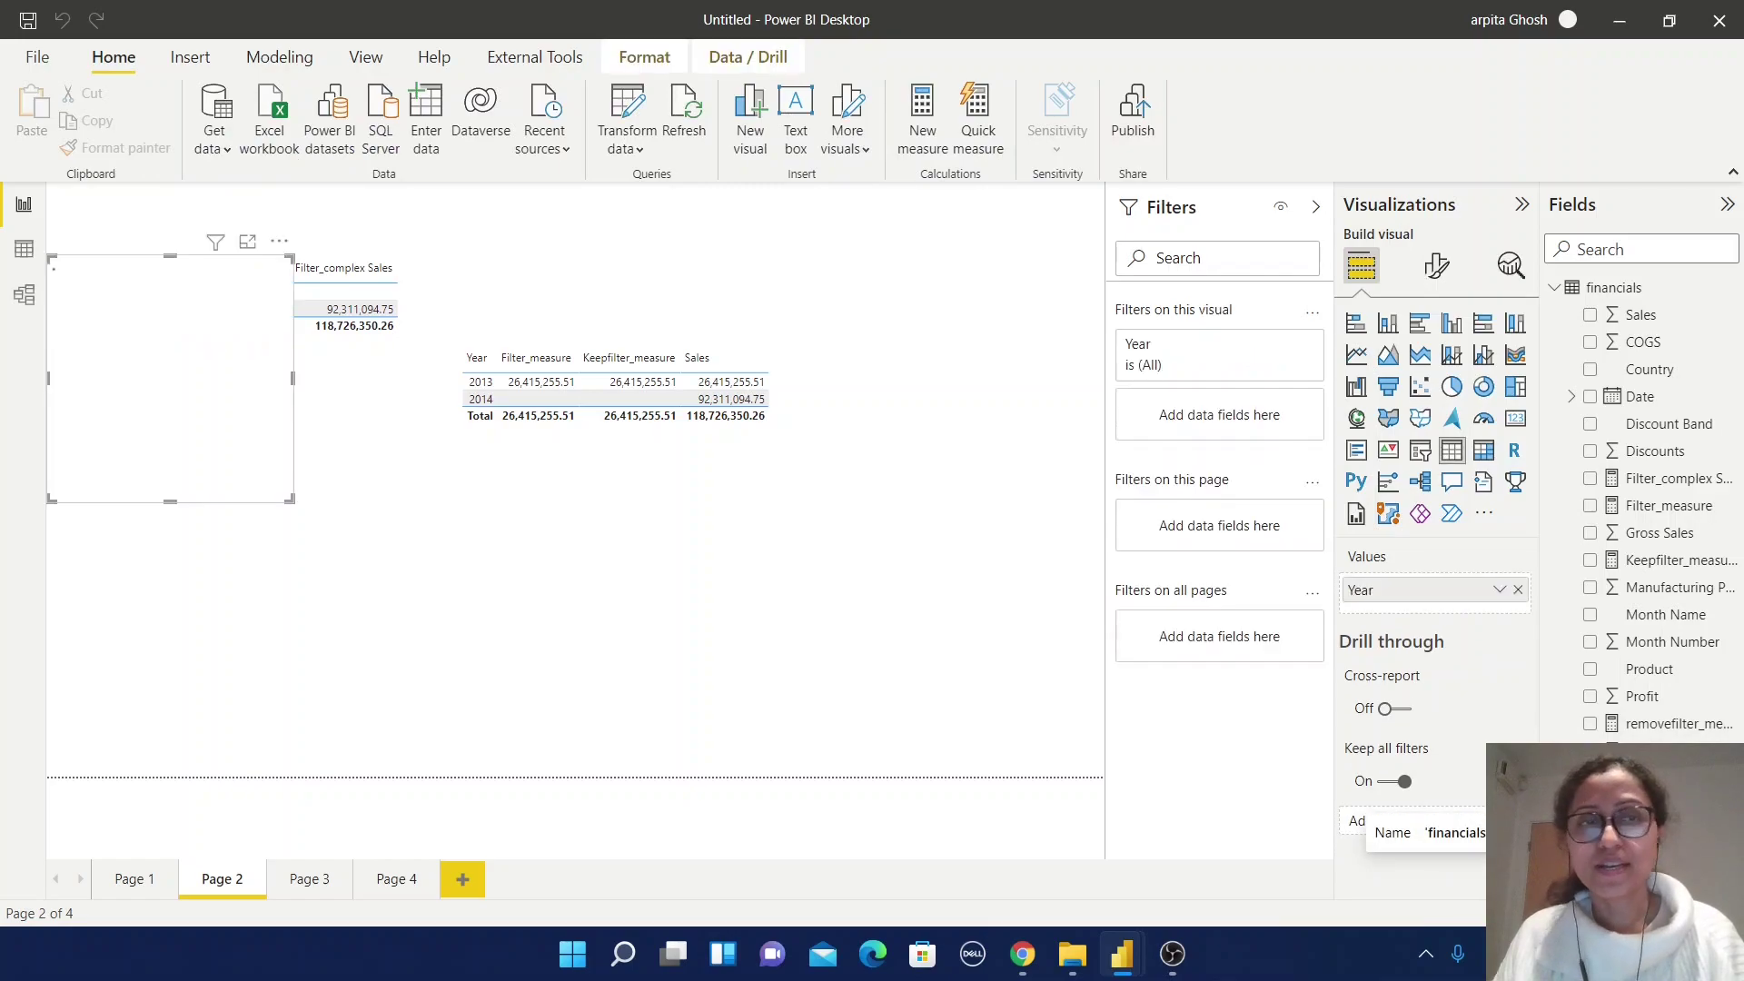
{"action": "left_click_drag", "start_coordinate": [226, 323], "coordinate": [723, 551]}
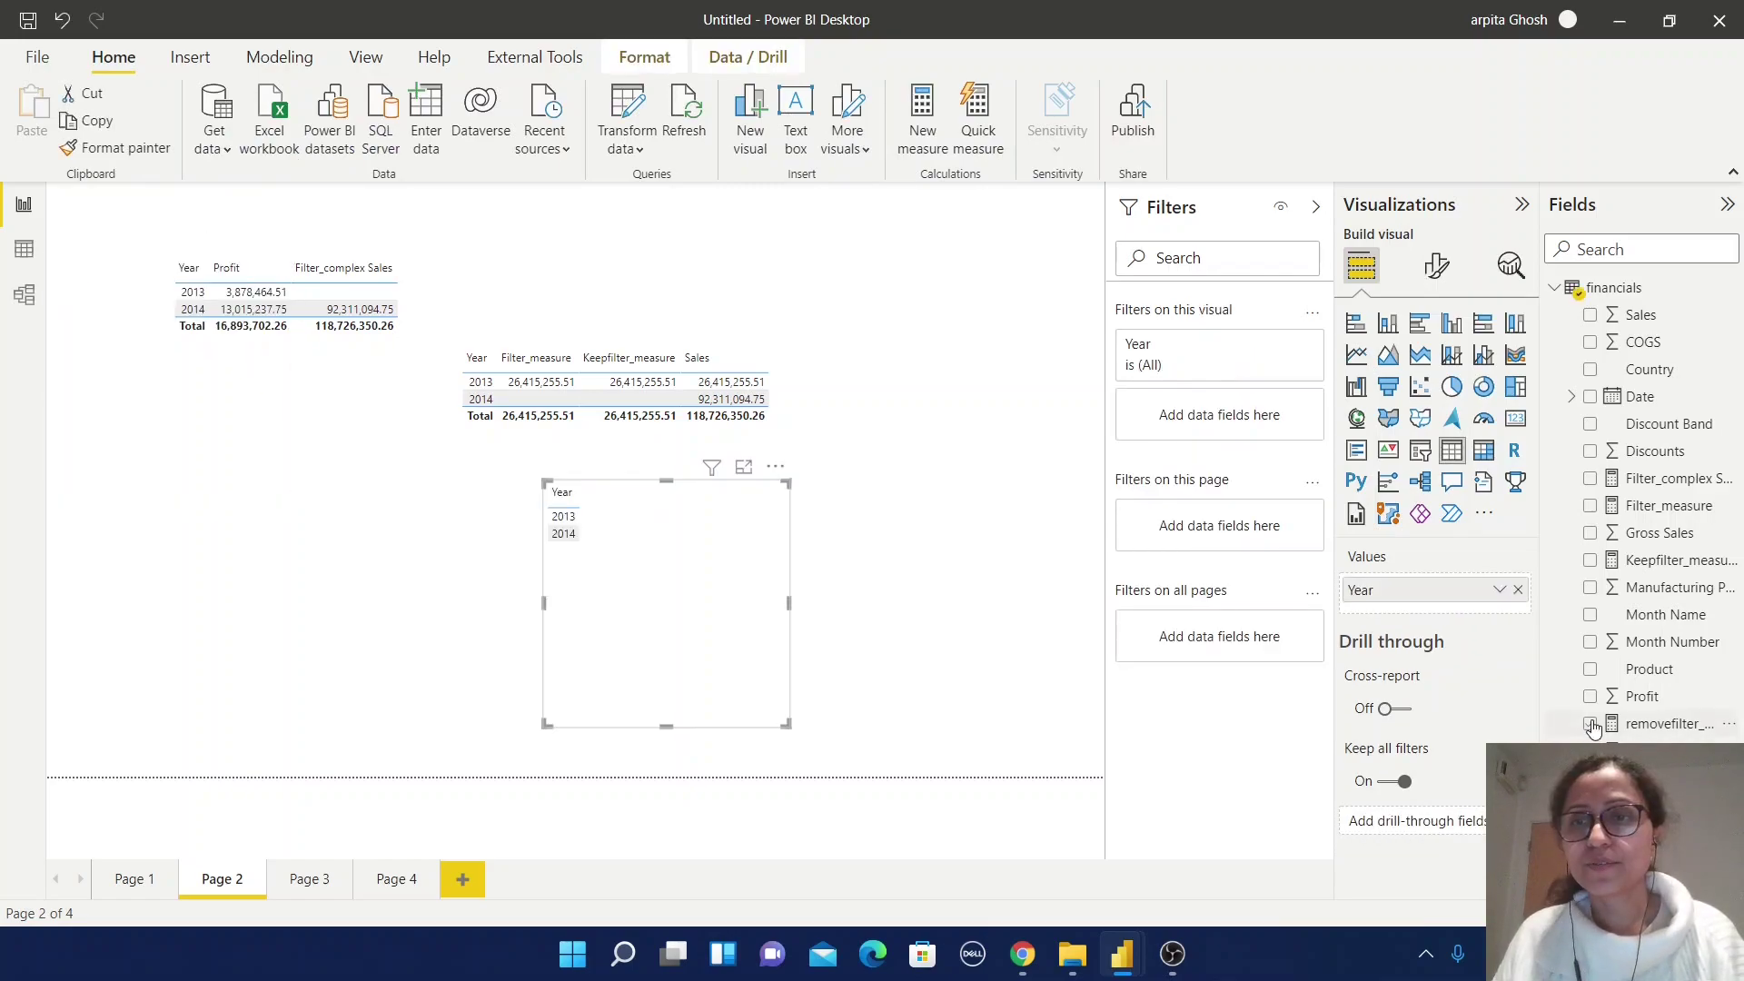
{"action": "left_click", "coordinate": [1591, 316]}
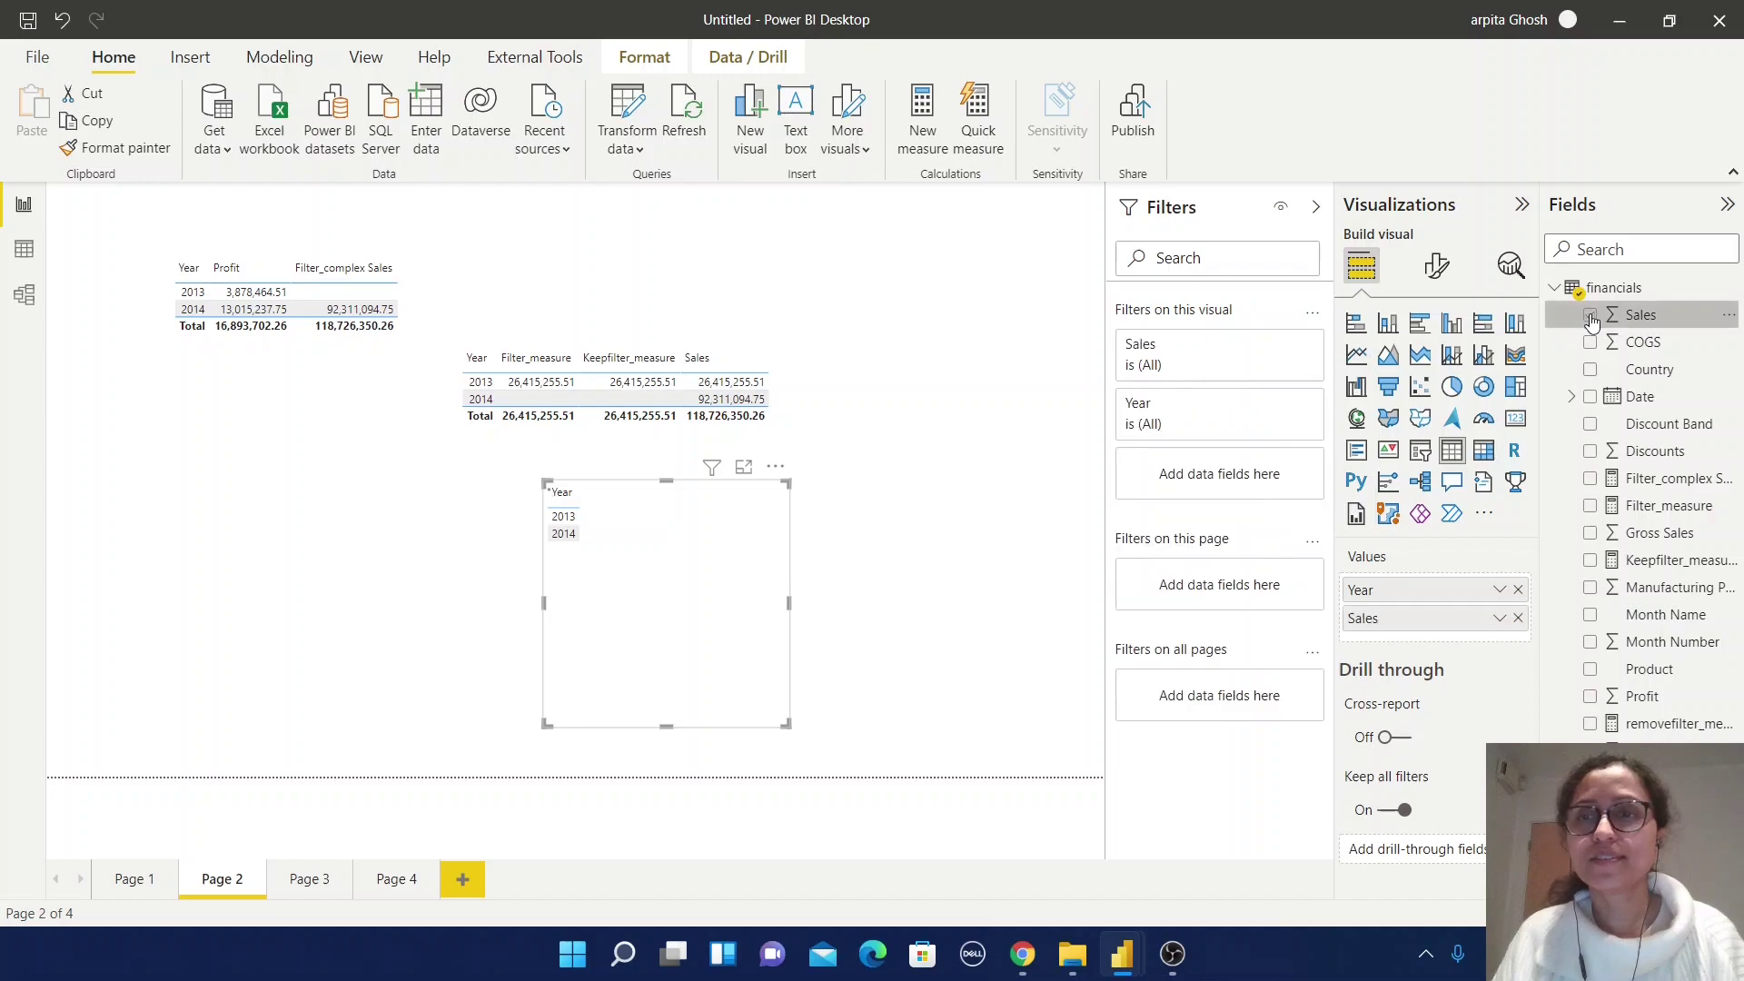
{"action": "left_click", "coordinate": [1590, 725]}
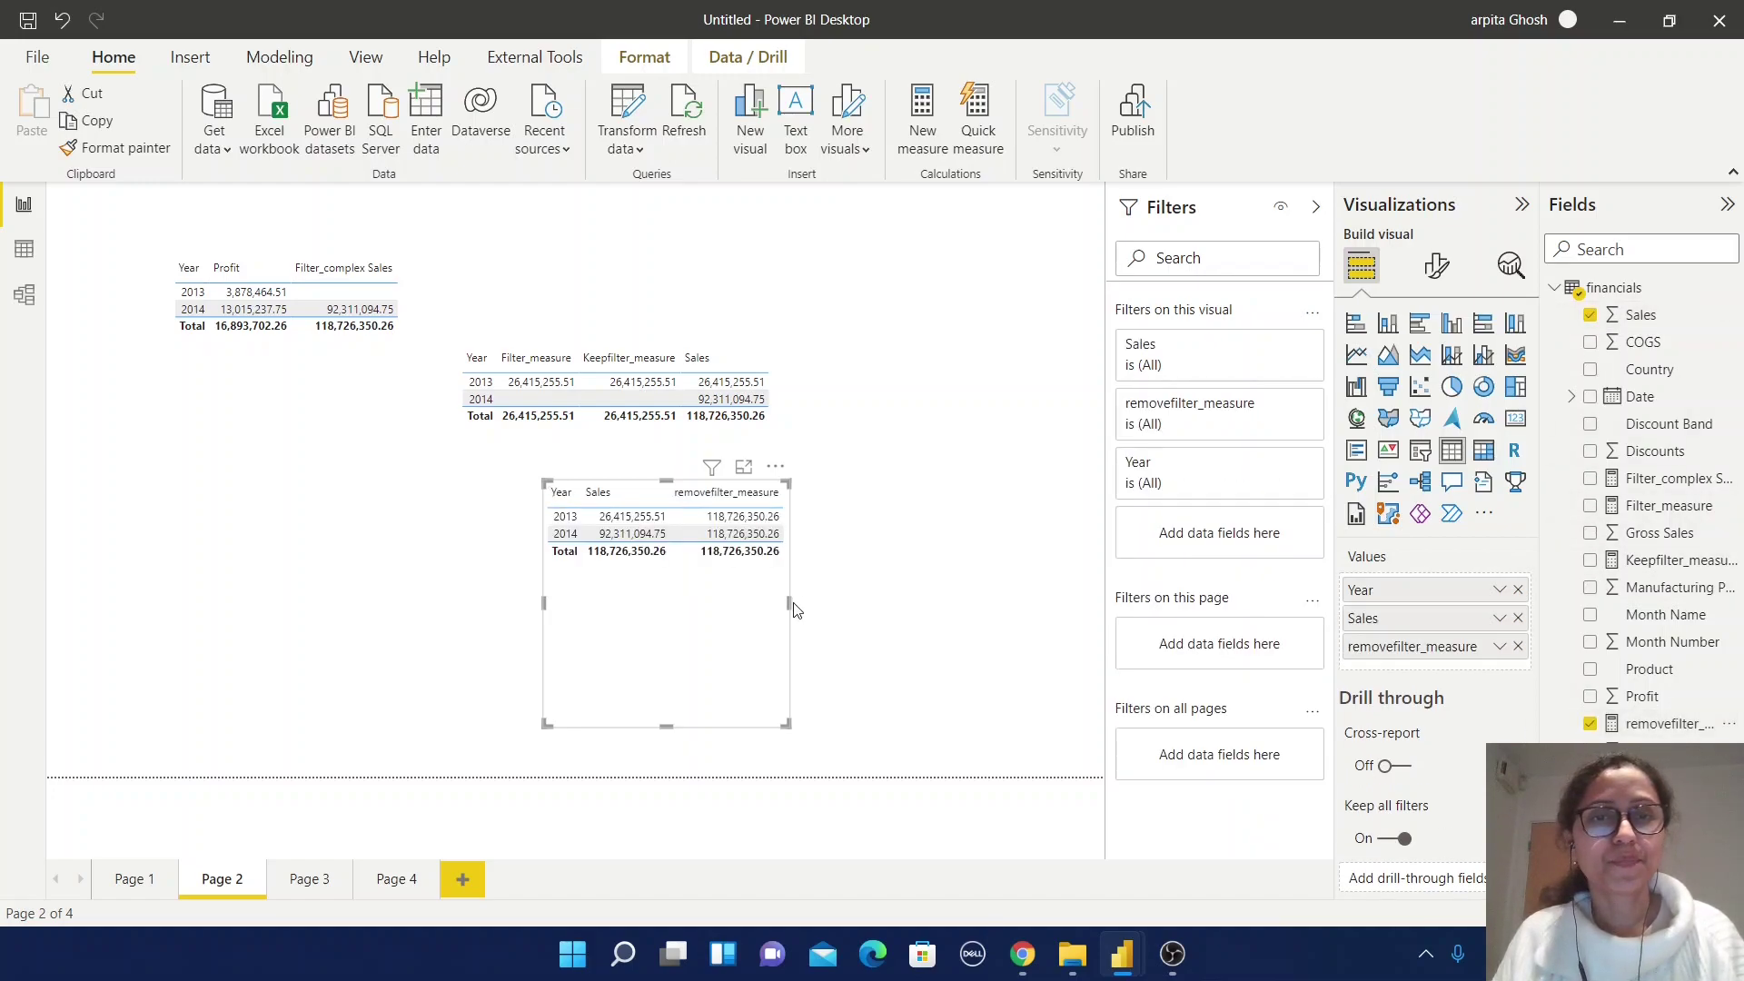
{"action": "left_click_drag", "start_coordinate": [791, 604], "coordinate": [997, 604]}
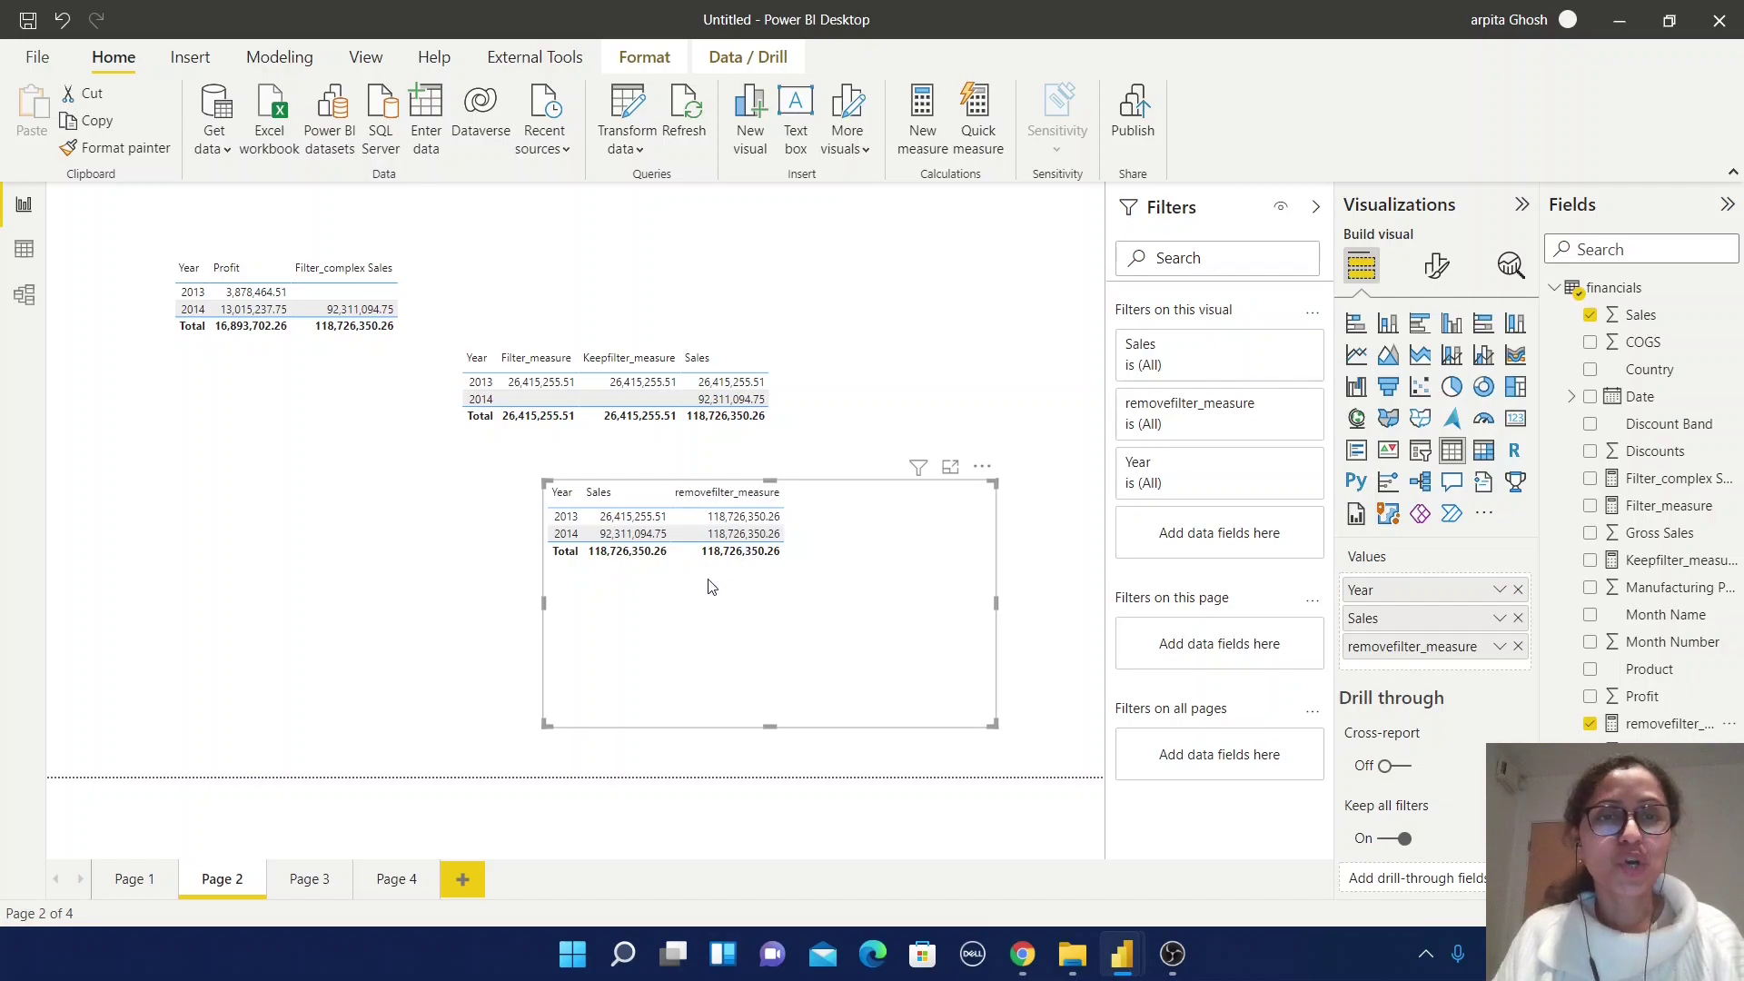
{"action": "mouse_move", "coordinate": [732, 540]}
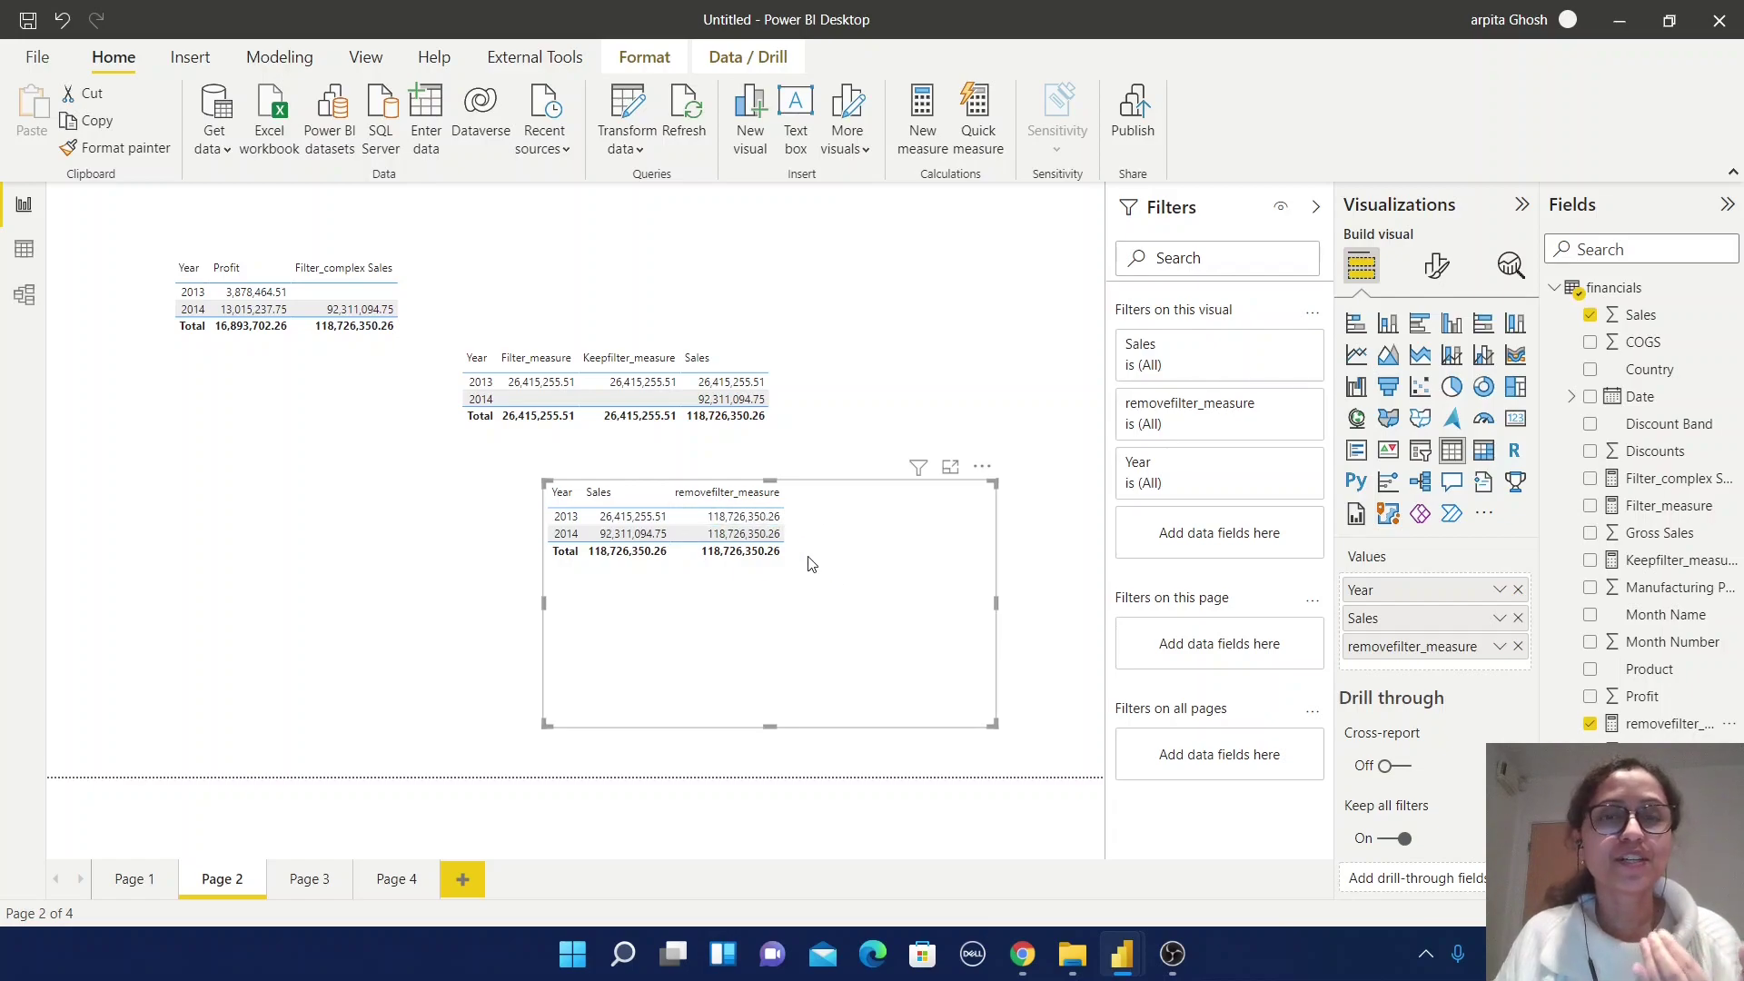
{"action": "left_click", "coordinate": [1007, 420]}
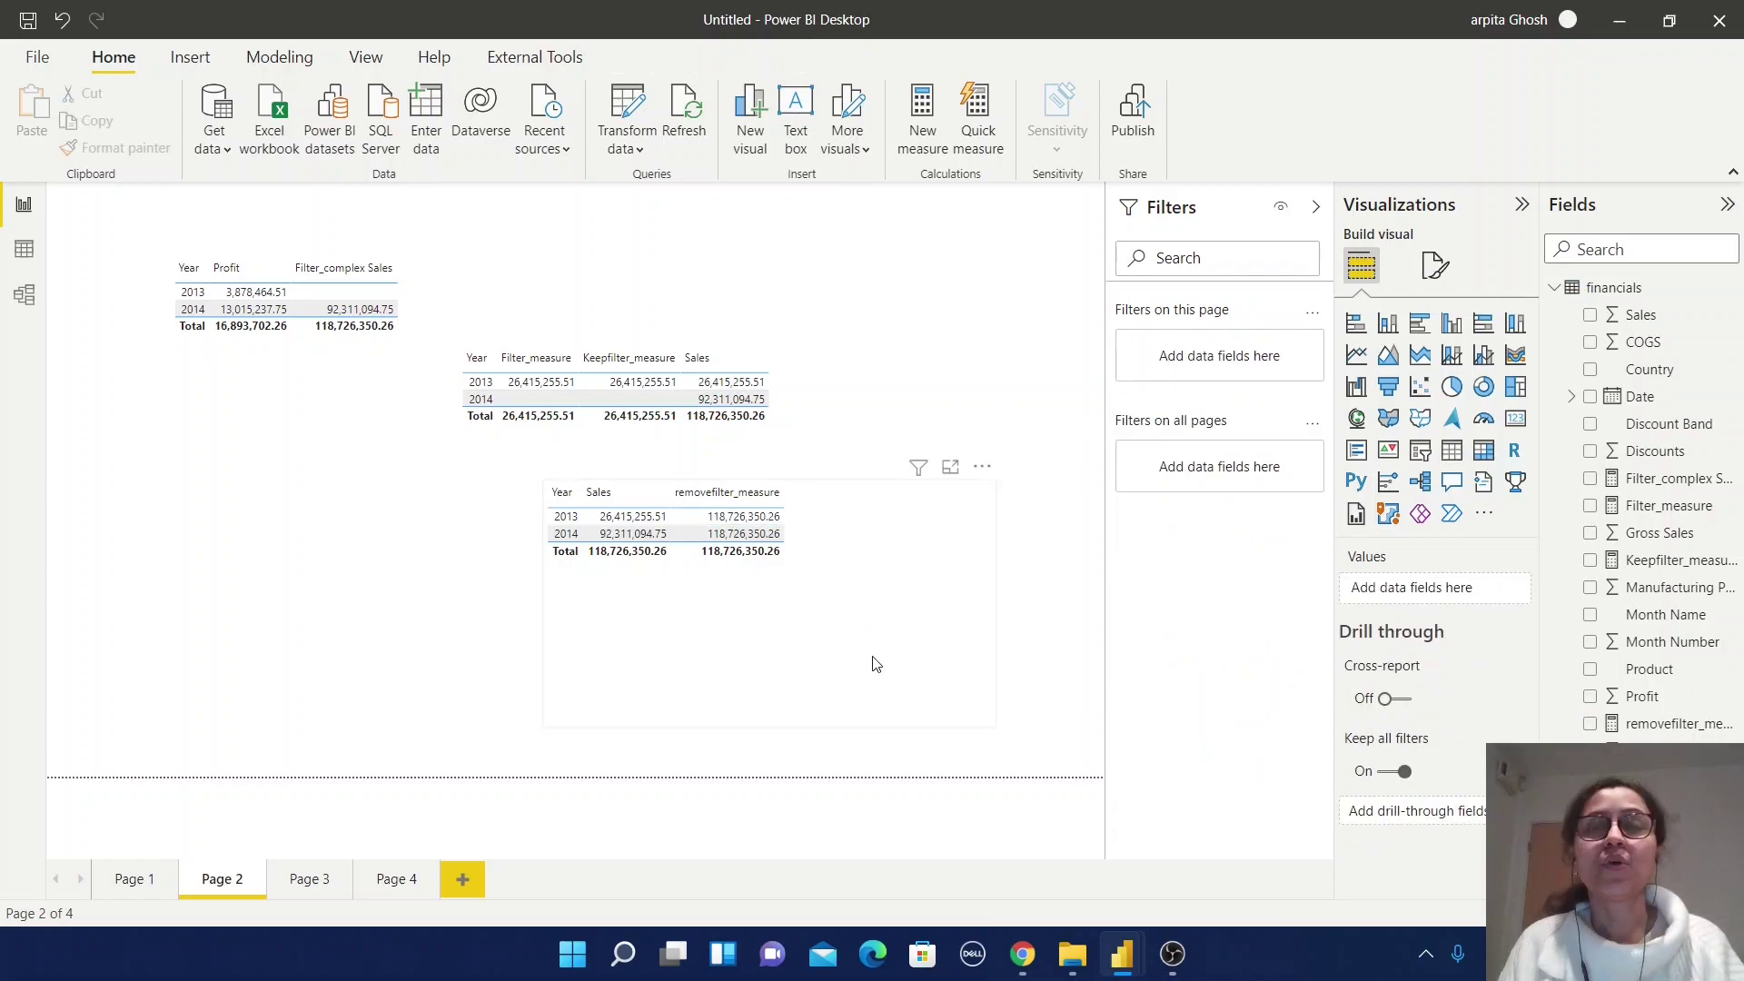
{"action": "left_click", "coordinate": [408, 883]}
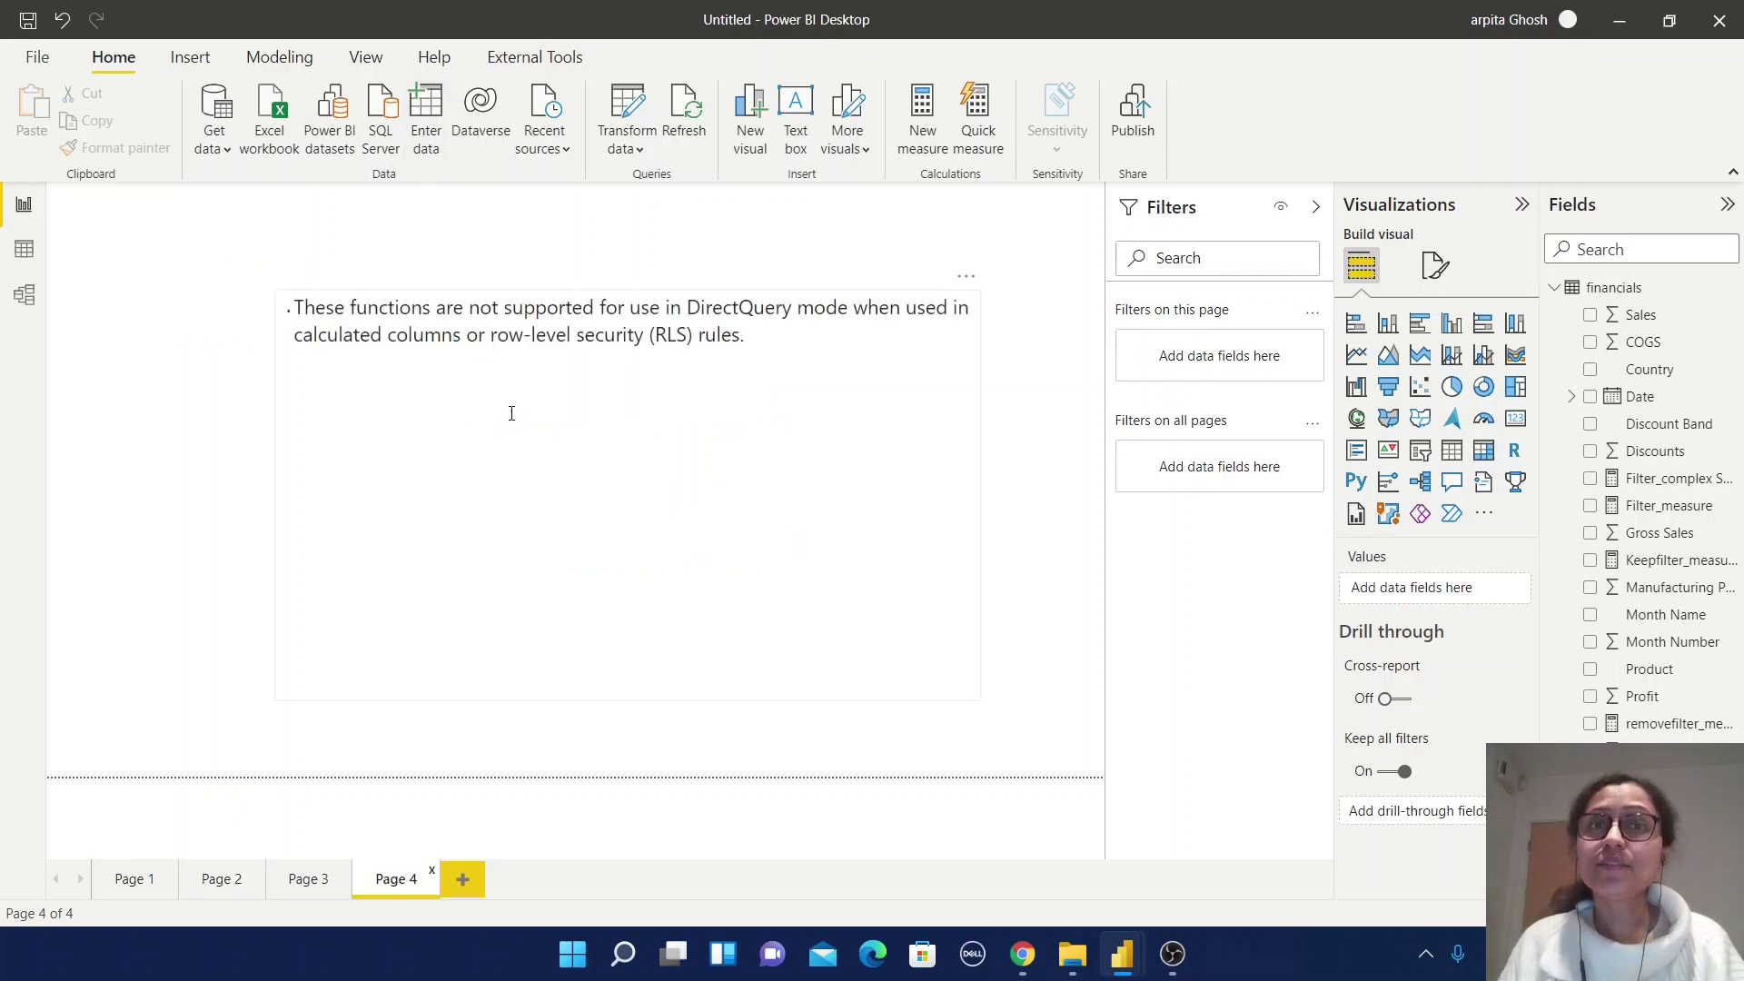